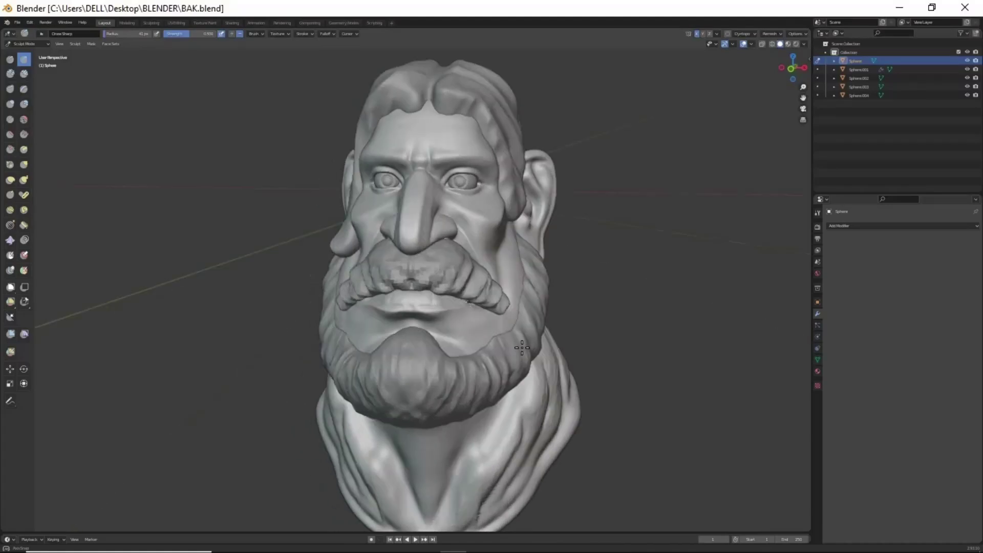
Step: Orbit and zoom around the finished bearded bust, then view the new plain sphere
{"action": "mouse_move", "coordinate": [472, 342]}
{"action": "middle_mouse_down"}
{"action": "mouse_move", "coordinate": [459, 338]}
{"action": "mouse_move", "coordinate": [554, 335]}
{"action": "mouse_move", "coordinate": [518, 325]}
{"action": "middle_mouse_up"}
{"action": "scroll", "coordinate": [533, 334], "scroll_direction": "up", "scroll_amount": 3}
{"action": "scroll", "coordinate": [517, 302], "scroll_direction": "up", "scroll_amount": 4}
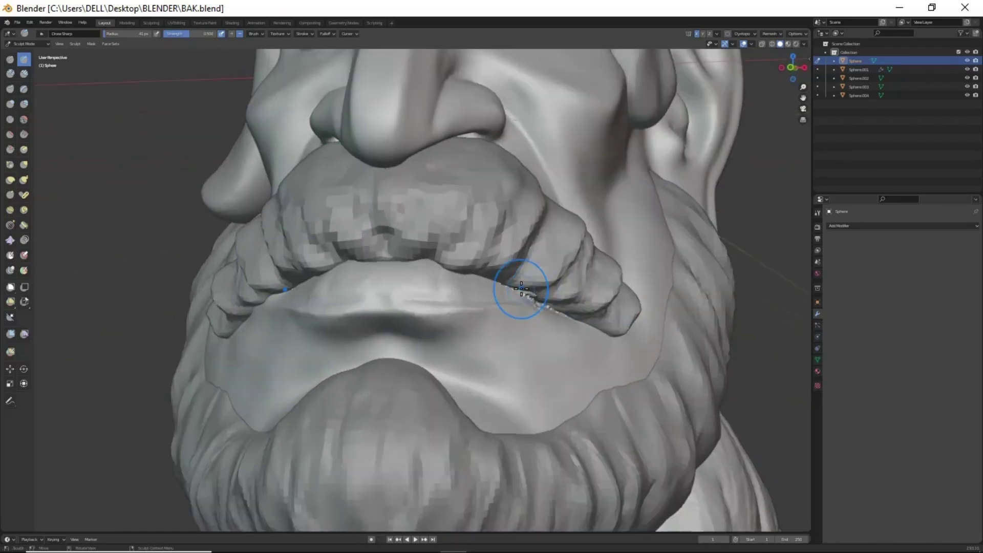
{"action": "mouse_move", "coordinate": [522, 288]}
{"action": "middle_mouse_down"}
{"action": "mouse_move", "coordinate": [491, 481]}
{"action": "mouse_move", "coordinate": [505, 439]}
{"action": "middle_mouse_up"}
{"action": "scroll", "coordinate": [466, 320], "scroll_direction": "up", "scroll_amount": 5}
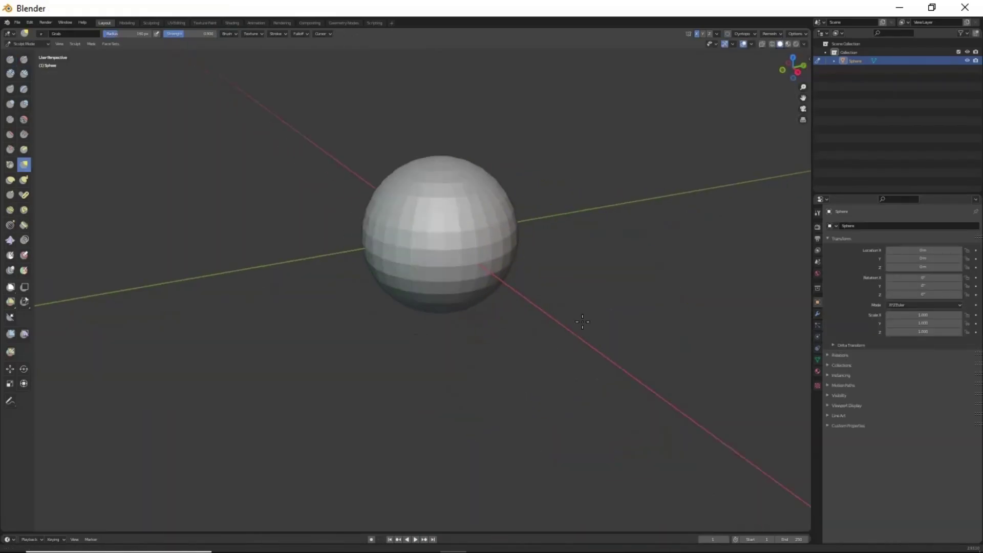
{"action": "middle_click_drag", "start_coordinate": [587, 292], "coordinate": [525, 314]}
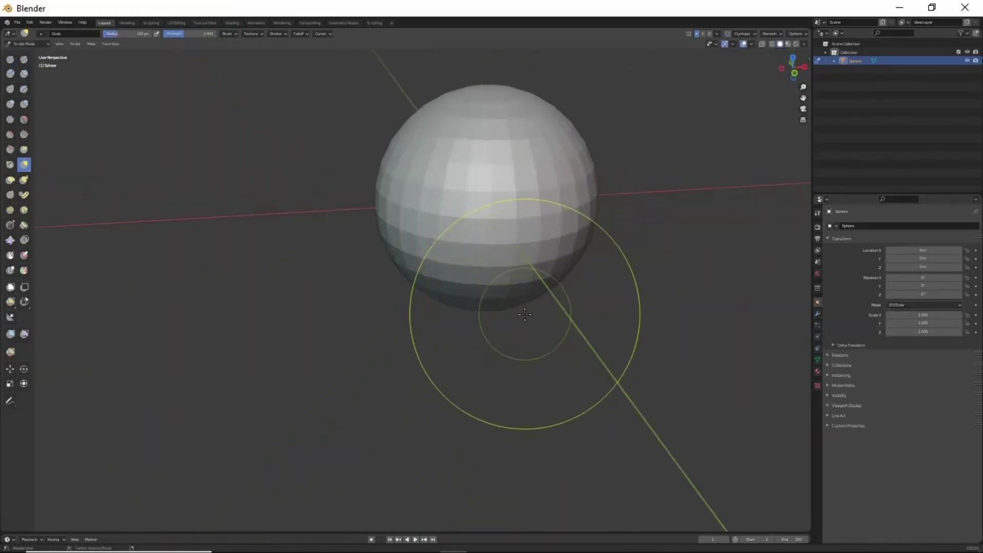
Step: Pull the sphere with Grab into a rough head and neck with a lower flap
{"action": "mouse_move", "coordinate": [545, 366]}
{"action": "middle_mouse_down"}
{"action": "mouse_move", "coordinate": [531, 384]}
{"action": "mouse_move", "coordinate": [499, 328]}
{"action": "middle_mouse_up"}
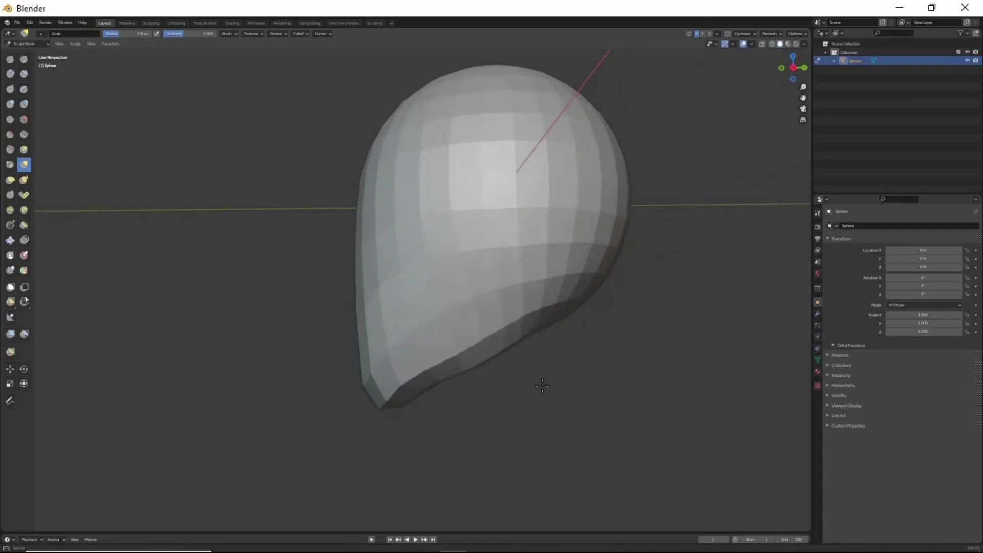
{"action": "mouse_move", "coordinate": [543, 386]}
{"action": "middle_mouse_down"}
{"action": "mouse_move", "coordinate": [588, 354]}
{"action": "mouse_move", "coordinate": [518, 349]}
{"action": "mouse_move", "coordinate": [568, 393]}
{"action": "mouse_move", "coordinate": [665, 377]}
{"action": "mouse_move", "coordinate": [639, 457]}
{"action": "mouse_move", "coordinate": [658, 377]}
{"action": "mouse_move", "coordinate": [587, 343]}
{"action": "mouse_move", "coordinate": [603, 213]}
{"action": "mouse_move", "coordinate": [575, 292]}
{"action": "mouse_move", "coordinate": [533, 205]}
{"action": "mouse_move", "coordinate": [459, 251]}
{"action": "mouse_move", "coordinate": [347, 255]}
{"action": "mouse_move", "coordinate": [476, 281]}
{"action": "mouse_move", "coordinate": [511, 272]}
{"action": "mouse_move", "coordinate": [450, 362]}
{"action": "mouse_move", "coordinate": [420, 328]}
{"action": "mouse_move", "coordinate": [380, 364]}
{"action": "mouse_move", "coordinate": [456, 351]}
{"action": "mouse_move", "coordinate": [468, 465]}
{"action": "mouse_move", "coordinate": [439, 509]}
{"action": "middle_mouse_up"}
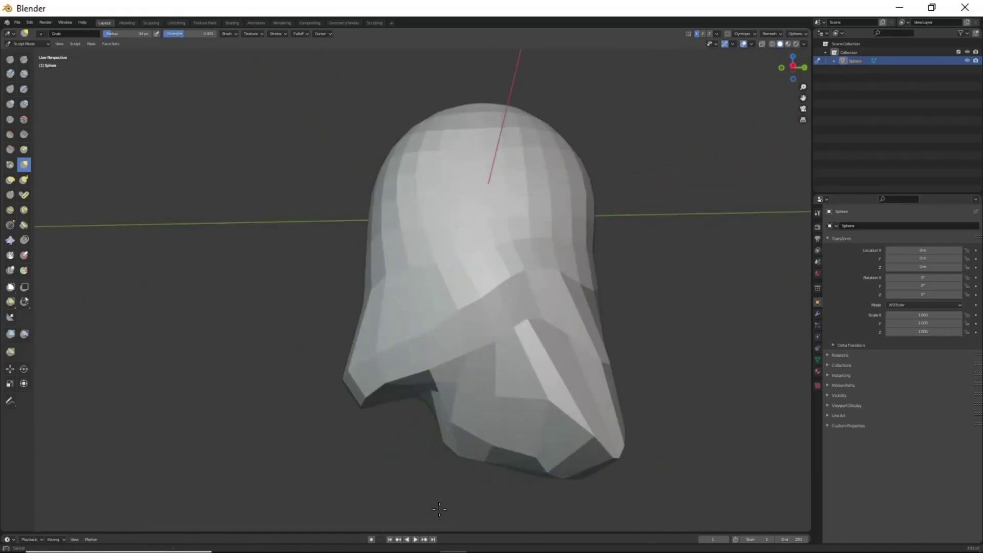
{"action": "mouse_move", "coordinate": [528, 451]}
{"action": "middle_mouse_down"}
{"action": "mouse_move", "coordinate": [512, 389]}
{"action": "mouse_move", "coordinate": [564, 359]}
{"action": "mouse_move", "coordinate": [621, 351]}
{"action": "middle_mouse_up"}
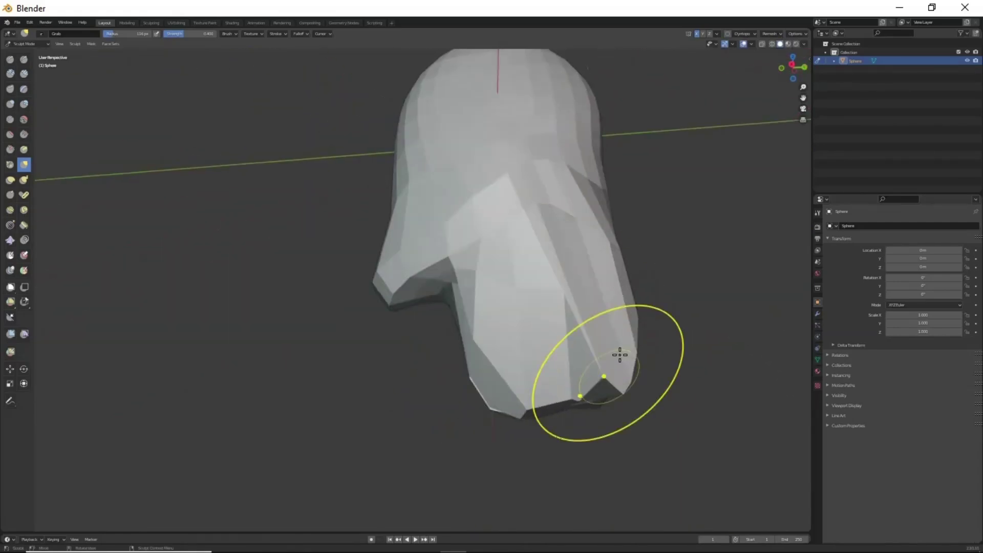
{"action": "scroll", "coordinate": [621, 351], "scroll_direction": "up", "scroll_amount": 3}
{"action": "middle_click_drag", "start_coordinate": [561, 413], "coordinate": [549, 367]}
{"action": "middle_click_drag", "start_coordinate": [584, 399], "coordinate": [585, 360]}
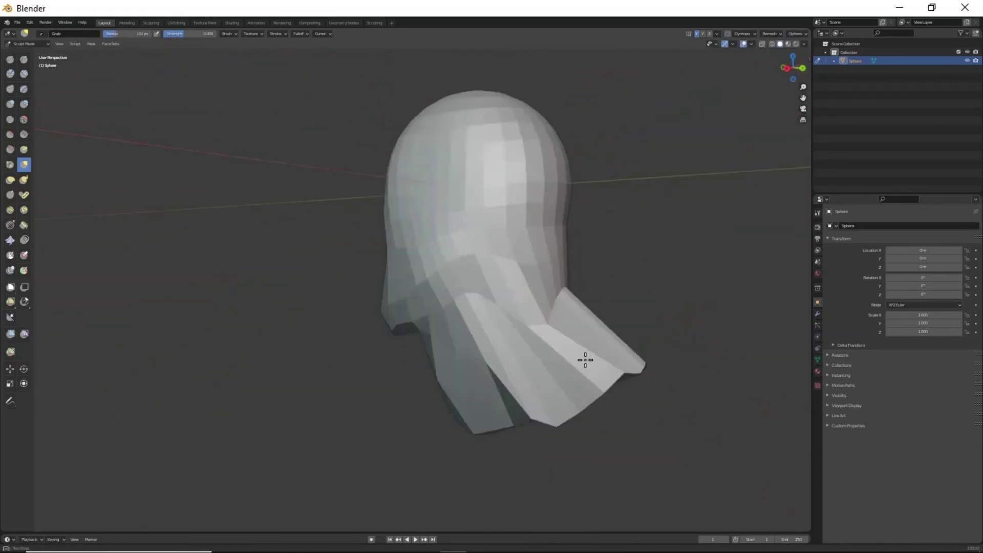
Step: Remesh the head at voxel size 0.0505
{"action": "key", "text": "r"}
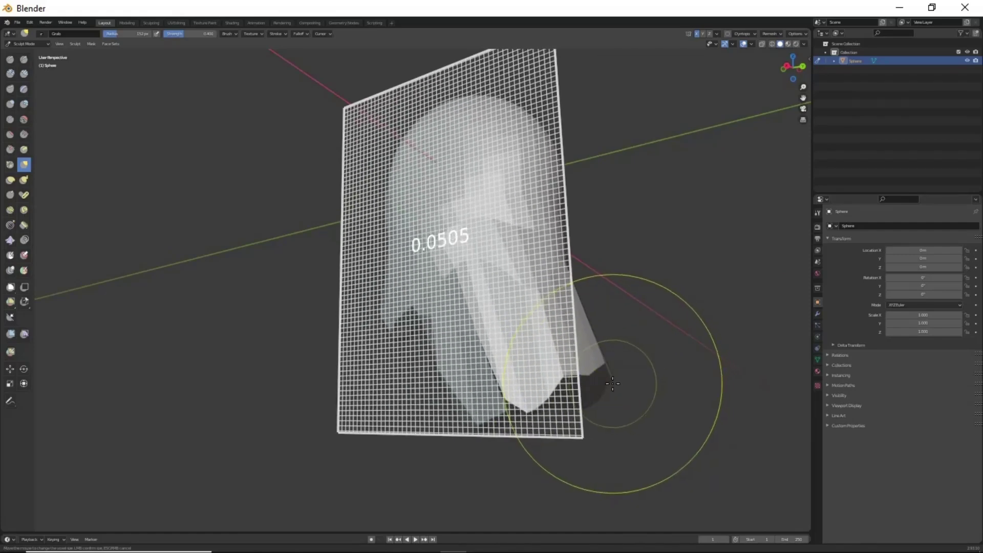
{"action": "left_click", "coordinate": [589, 399]}
{"action": "key", "text": "ctrl+r"}
Step: Grab out an overhanging brow, a bulging lower face and an ear bump
{"action": "middle_click_drag", "start_coordinate": [589, 399], "coordinate": [574, 345]}
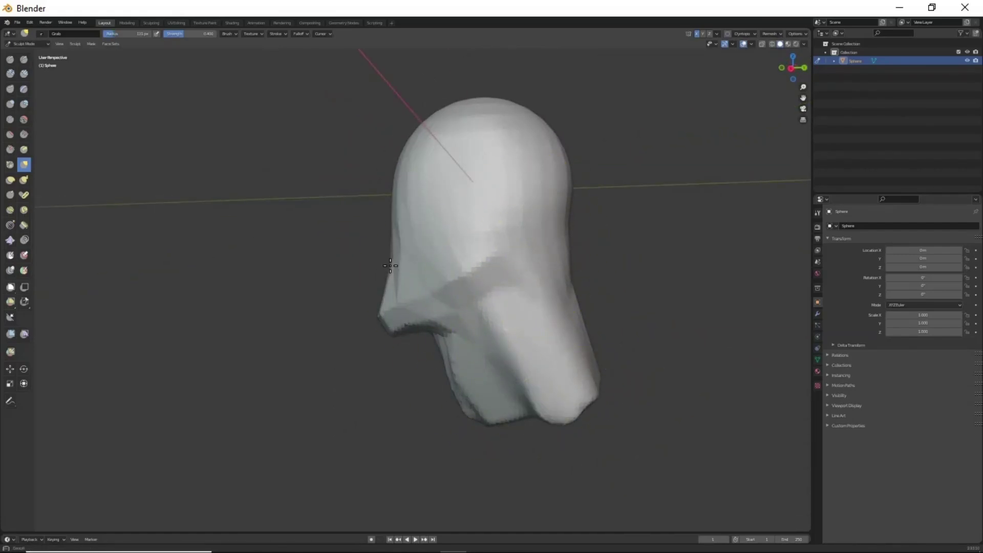
{"action": "middle_click_drag", "start_coordinate": [390, 265], "coordinate": [480, 337]}
{"action": "mouse_move", "coordinate": [490, 387]}
{"action": "middle_mouse_down"}
{"action": "mouse_move", "coordinate": [476, 259]}
{"action": "mouse_move", "coordinate": [382, 321]}
{"action": "mouse_move", "coordinate": [514, 290]}
{"action": "mouse_move", "coordinate": [439, 428]}
{"action": "mouse_move", "coordinate": [523, 430]}
{"action": "mouse_move", "coordinate": [522, 454]}
{"action": "mouse_move", "coordinate": [538, 451]}
{"action": "mouse_move", "coordinate": [531, 330]}
{"action": "mouse_move", "coordinate": [388, 472]}
{"action": "middle_mouse_up"}
{"action": "scroll", "coordinate": [388, 471], "scroll_direction": "up", "scroll_amount": 3}
{"action": "mouse_move", "coordinate": [423, 424]}
{"action": "middle_mouse_down"}
{"action": "mouse_move", "coordinate": [597, 384]}
{"action": "mouse_move", "coordinate": [527, 371]}
{"action": "mouse_move", "coordinate": [589, 367]}
{"action": "mouse_move", "coordinate": [582, 351]}
{"action": "middle_mouse_up"}
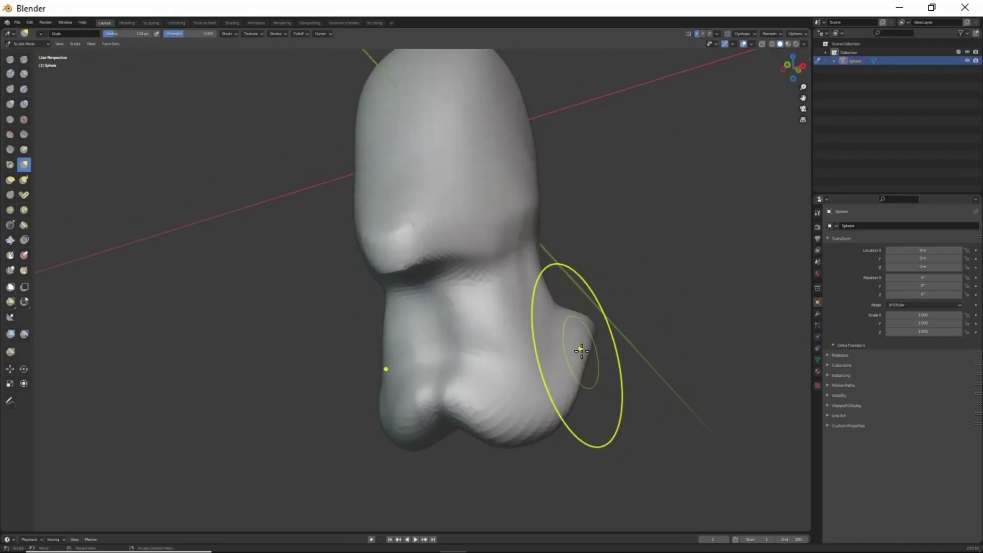
{"action": "middle_click_drag", "start_coordinate": [589, 285], "coordinate": [491, 364]}
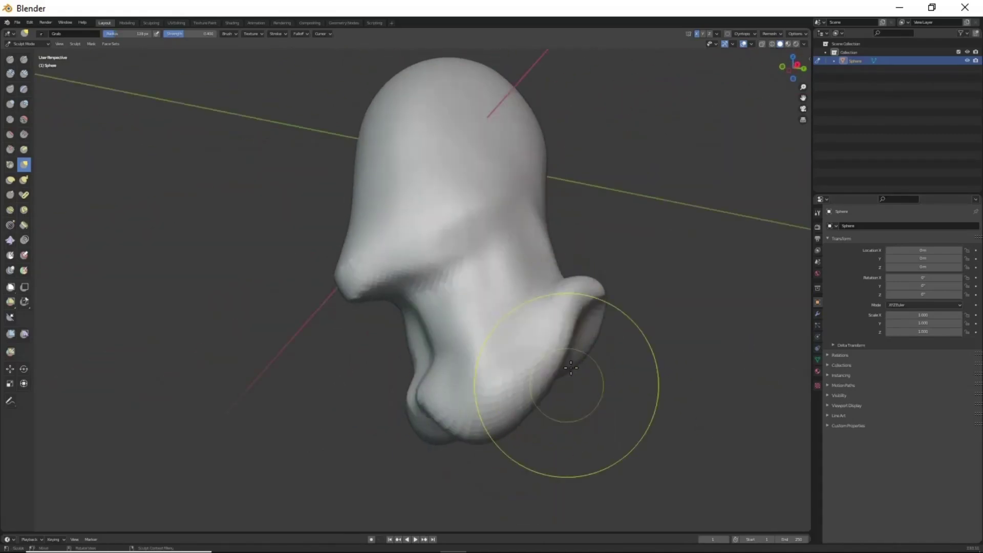
{"action": "middle_click_drag", "start_coordinate": [571, 367], "coordinate": [497, 457]}
{"action": "mouse_move", "coordinate": [510, 420]}
{"action": "middle_mouse_down"}
{"action": "mouse_move", "coordinate": [505, 351]}
{"action": "mouse_move", "coordinate": [529, 416]}
{"action": "middle_mouse_up"}
{"action": "mouse_move", "coordinate": [523, 327]}
{"action": "middle_mouse_down"}
{"action": "mouse_move", "coordinate": [533, 294]}
{"action": "mouse_move", "coordinate": [506, 241]}
{"action": "middle_mouse_up"}
{"action": "mouse_move", "coordinate": [506, 375]}
{"action": "middle_mouse_down"}
{"action": "mouse_move", "coordinate": [533, 333]}
{"action": "mouse_move", "coordinate": [498, 353]}
{"action": "mouse_move", "coordinate": [546, 330]}
{"action": "middle_mouse_up"}
{"action": "mouse_move", "coordinate": [540, 434]}
{"action": "middle_mouse_down"}
{"action": "mouse_move", "coordinate": [534, 463]}
{"action": "mouse_move", "coordinate": [512, 299]}
{"action": "mouse_move", "coordinate": [440, 304]}
{"action": "middle_mouse_up"}
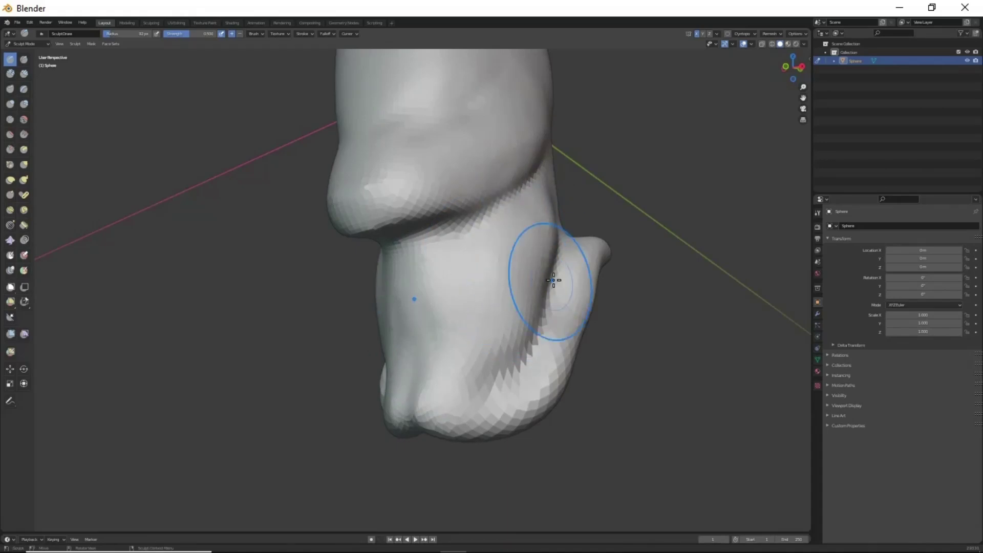
Step: Carve a mouth slit across the lower face with Draw Sharp
{"action": "middle_click_drag", "start_coordinate": [415, 364], "coordinate": [439, 385]}
{"action": "middle_click_drag", "start_coordinate": [494, 416], "coordinate": [491, 263]}
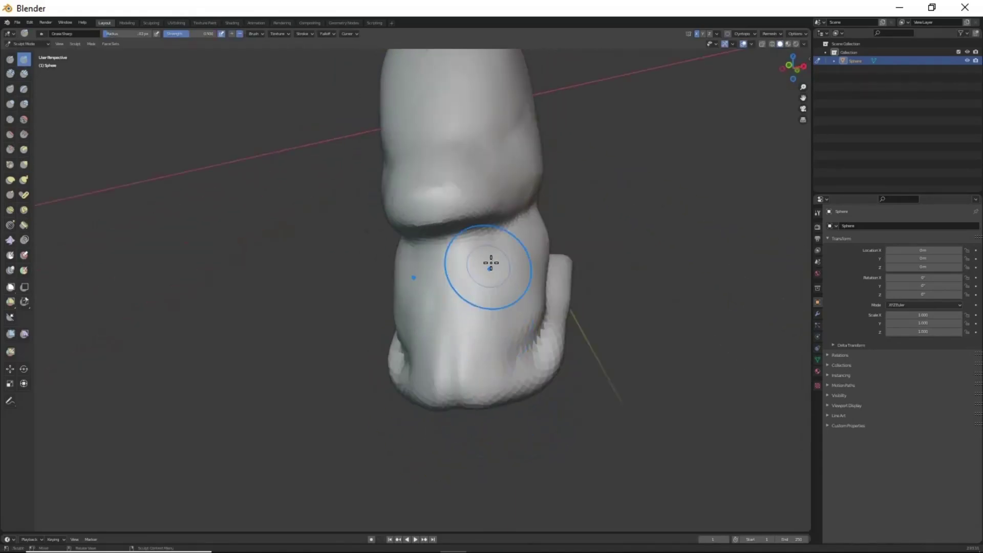
{"action": "mouse_move", "coordinate": [509, 388]}
{"action": "middle_mouse_down"}
{"action": "mouse_move", "coordinate": [444, 388]}
{"action": "mouse_move", "coordinate": [479, 193]}
{"action": "mouse_move", "coordinate": [537, 308]}
{"action": "middle_mouse_up"}
Step: Round the skull and define the neck with the Grab brush
{"action": "key", "text": "g"}
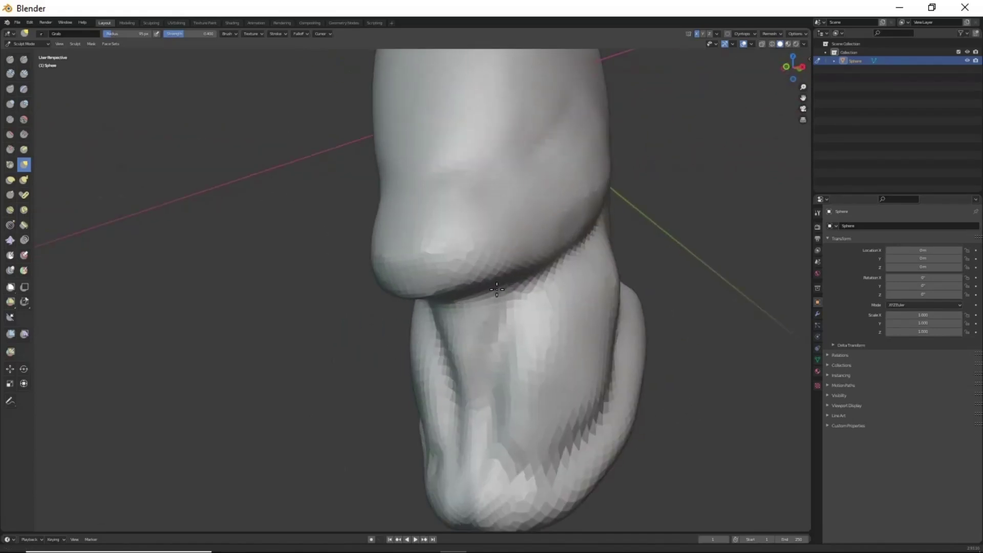
{"action": "mouse_move", "coordinate": [509, 367]}
{"action": "middle_mouse_down"}
{"action": "mouse_move", "coordinate": [582, 351]}
{"action": "mouse_move", "coordinate": [509, 259]}
{"action": "mouse_move", "coordinate": [512, 293]}
{"action": "mouse_move", "coordinate": [406, 281]}
{"action": "mouse_move", "coordinate": [432, 267]}
{"action": "mouse_move", "coordinate": [586, 309]}
{"action": "mouse_move", "coordinate": [543, 362]}
{"action": "mouse_move", "coordinate": [413, 402]}
{"action": "mouse_move", "coordinate": [435, 297]}
{"action": "mouse_move", "coordinate": [520, 333]}
{"action": "mouse_move", "coordinate": [575, 258]}
{"action": "mouse_move", "coordinate": [514, 330]}
{"action": "mouse_move", "coordinate": [573, 359]}
{"action": "mouse_move", "coordinate": [489, 329]}
{"action": "mouse_move", "coordinate": [527, 375]}
{"action": "middle_mouse_up"}
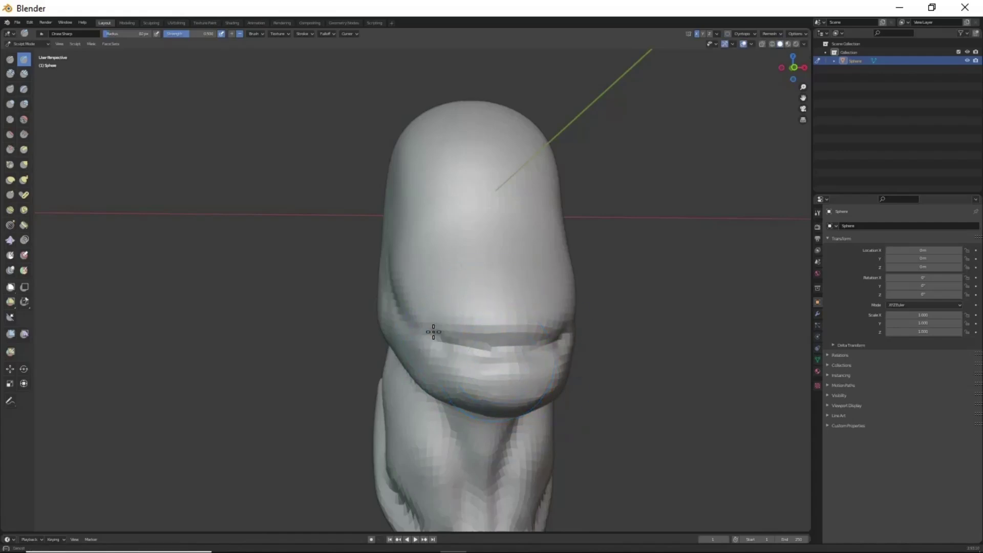
{"action": "middle_click_drag", "start_coordinate": [546, 296], "coordinate": [503, 321]}
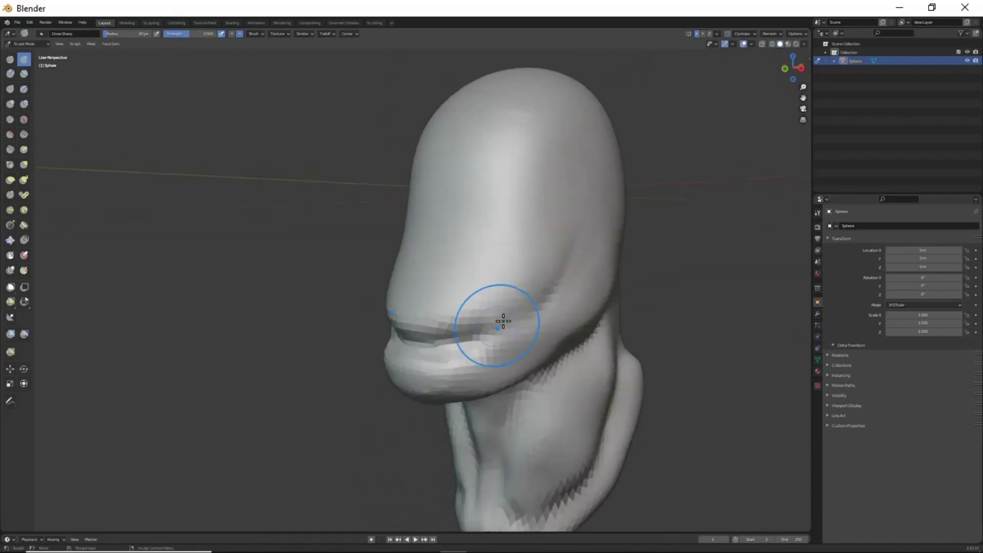
{"action": "mouse_move", "coordinate": [559, 275]}
{"action": "middle_mouse_down"}
{"action": "mouse_move", "coordinate": [485, 300]}
{"action": "mouse_move", "coordinate": [567, 250]}
{"action": "mouse_move", "coordinate": [527, 314]}
{"action": "mouse_move", "coordinate": [600, 335]}
{"action": "mouse_move", "coordinate": [521, 292]}
{"action": "mouse_move", "coordinate": [503, 172]}
{"action": "mouse_move", "coordinate": [534, 228]}
{"action": "mouse_move", "coordinate": [544, 300]}
{"action": "middle_mouse_up"}
{"action": "key", "text": "g"}
{"action": "scroll", "coordinate": [599, 335], "scroll_direction": "up", "scroll_amount": 3}
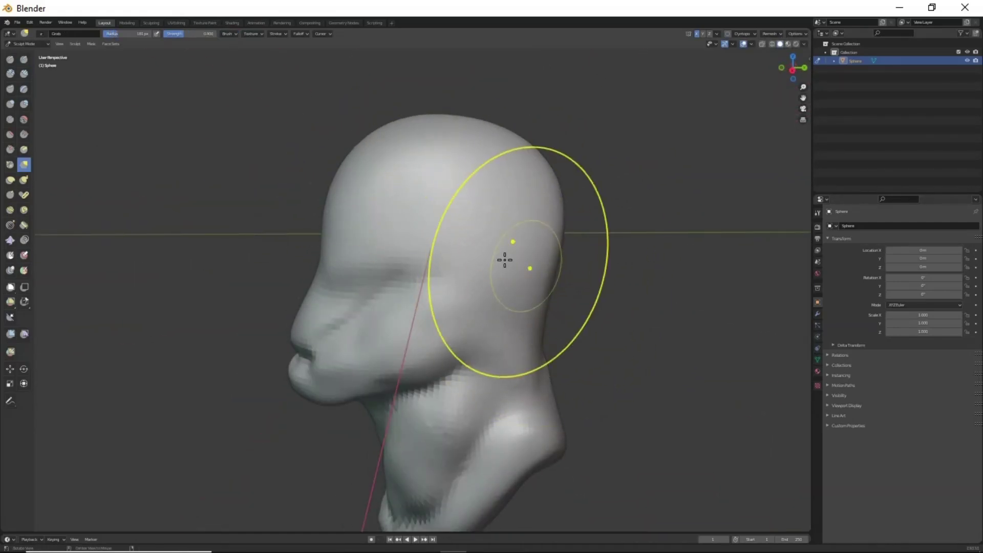
Step: Carve two eye sockets below the brow with Draw Sharp
{"action": "mouse_move", "coordinate": [505, 261]}
{"action": "middle_mouse_down"}
{"action": "mouse_move", "coordinate": [522, 355]}
{"action": "mouse_move", "coordinate": [382, 306]}
{"action": "mouse_move", "coordinate": [417, 325]}
{"action": "mouse_move", "coordinate": [492, 285]}
{"action": "mouse_move", "coordinate": [604, 296]}
{"action": "mouse_move", "coordinate": [520, 345]}
{"action": "mouse_move", "coordinate": [545, 325]}
{"action": "mouse_move", "coordinate": [507, 358]}
{"action": "middle_mouse_up"}
{"action": "key", "text": "x"}
{"action": "key", "text": "x"}
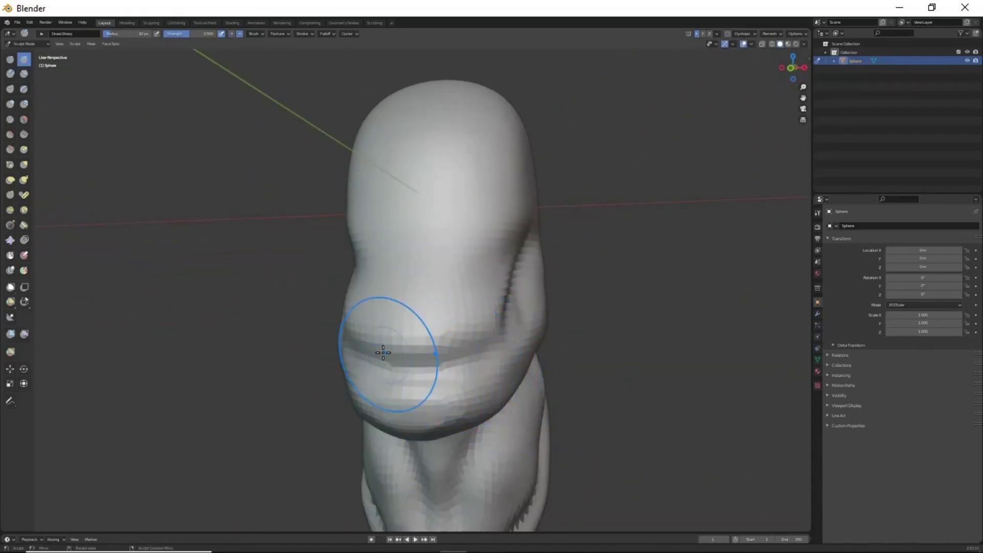
{"action": "middle_click_drag", "start_coordinate": [435, 335], "coordinate": [479, 243]}
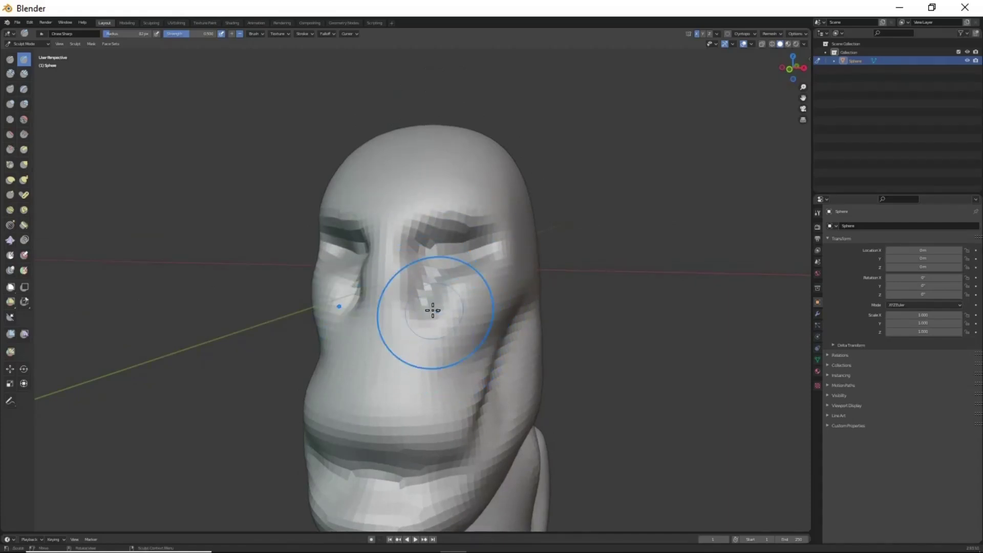
Step: Pull a nose out of the face above the mouth
{"action": "middle_click_drag", "start_coordinate": [425, 350], "coordinate": [287, 277]}
{"action": "mouse_move", "coordinate": [287, 276]}
{"action": "left_mouse_down"}
{"action": "mouse_move", "coordinate": [194, 274]}
{"action": "mouse_move", "coordinate": [145, 237]}
{"action": "left_mouse_up"}
{"action": "mouse_move", "coordinate": [145, 237]}
{"action": "middle_mouse_down"}
{"action": "mouse_move", "coordinate": [573, 319]}
{"action": "mouse_move", "coordinate": [367, 244]}
{"action": "middle_mouse_up"}
Step: Pull the upper lip area up toward a bulbous nose
{"action": "left_click_drag", "start_coordinate": [388, 367], "coordinate": [365, 338]}
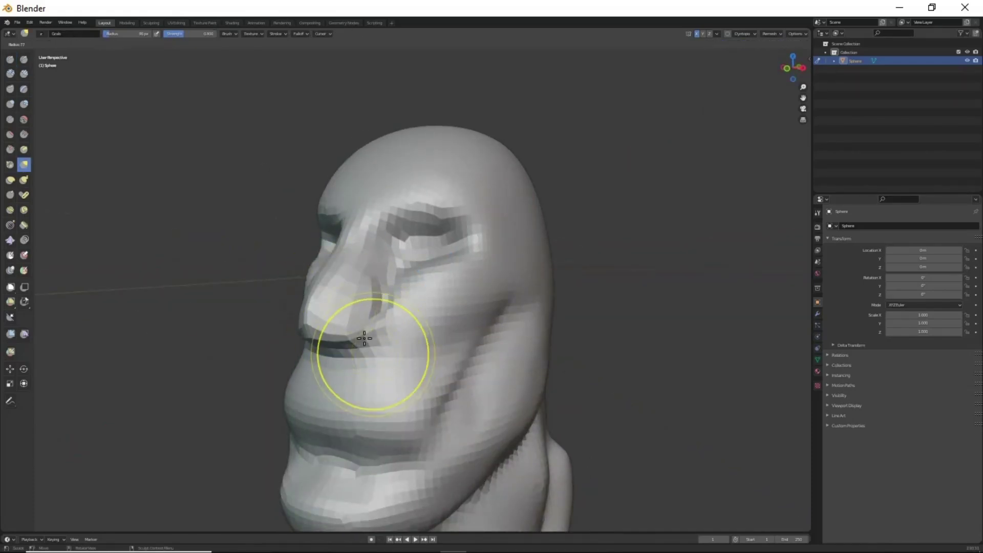
{"action": "mouse_move", "coordinate": [346, 313]}
{"action": "middle_mouse_down"}
{"action": "mouse_move", "coordinate": [454, 377]}
{"action": "mouse_move", "coordinate": [399, 318]}
{"action": "middle_mouse_up"}
{"action": "scroll", "coordinate": [507, 239], "scroll_direction": "up", "scroll_amount": 3}
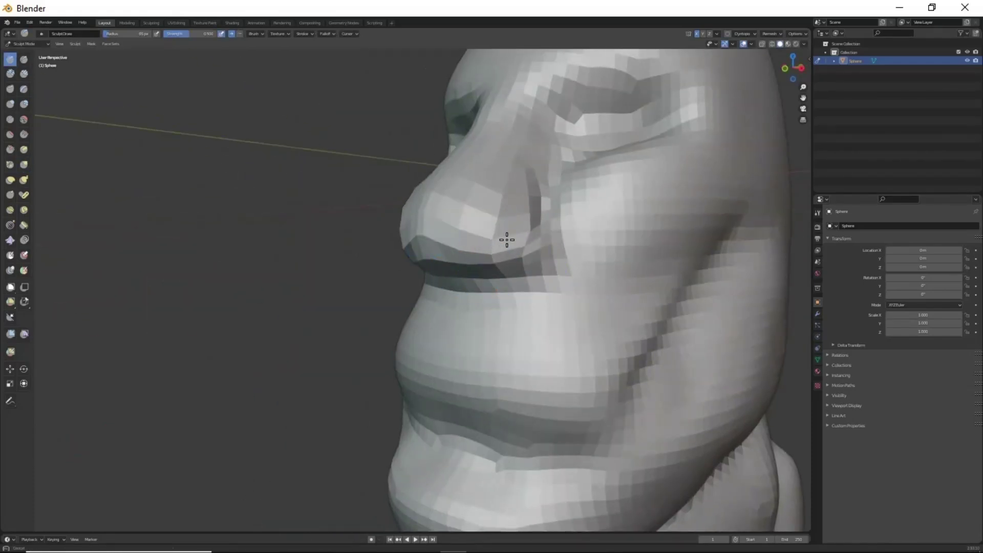
{"action": "scroll", "coordinate": [546, 250], "scroll_direction": "down", "scroll_amount": 3}
{"action": "mouse_move", "coordinate": [507, 305]}
{"action": "middle_mouse_down"}
{"action": "mouse_move", "coordinate": [515, 230]}
{"action": "mouse_move", "coordinate": [569, 305]}
{"action": "mouse_move", "coordinate": [516, 228]}
{"action": "mouse_move", "coordinate": [553, 198]}
{"action": "mouse_move", "coordinate": [474, 220]}
{"action": "mouse_move", "coordinate": [541, 238]}
{"action": "mouse_move", "coordinate": [468, 197]}
{"action": "mouse_move", "coordinate": [522, 310]}
{"action": "middle_mouse_up"}
{"action": "key", "text": "g"}
Step: Carve deep lip creases with Draw Sharp and pull out a heavy chin
{"action": "key", "text": "x"}
{"action": "scroll", "coordinate": [526, 306], "scroll_direction": "up", "scroll_amount": 2}
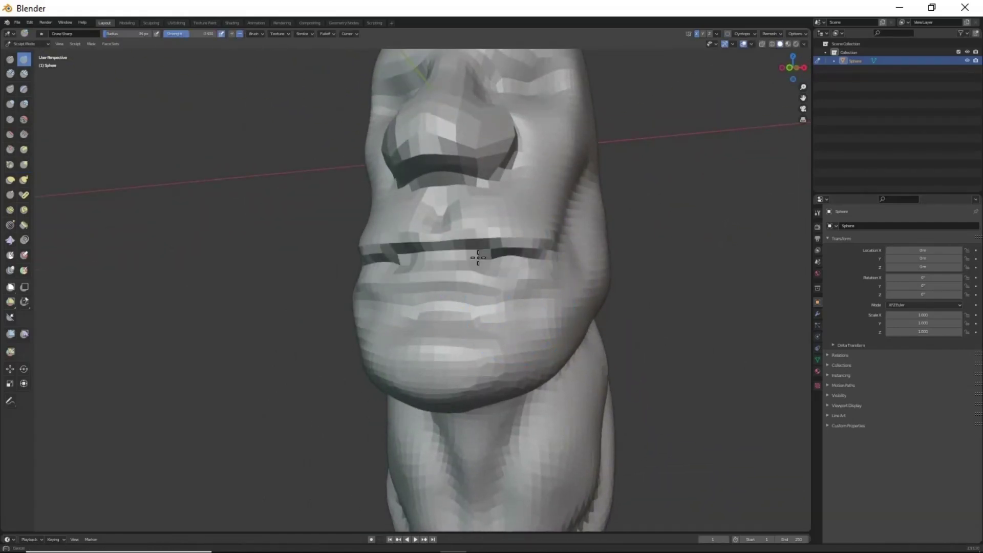
{"action": "mouse_move", "coordinate": [478, 258]}
{"action": "middle_mouse_down"}
{"action": "mouse_move", "coordinate": [516, 287]}
{"action": "mouse_move", "coordinate": [482, 285]}
{"action": "middle_mouse_up"}
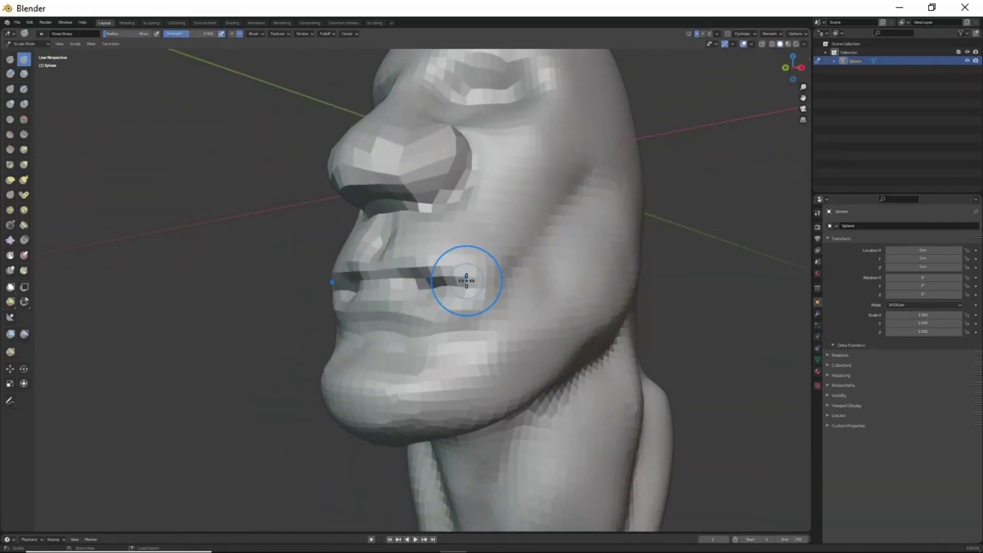
{"action": "mouse_move", "coordinate": [433, 320]}
{"action": "middle_mouse_down"}
{"action": "mouse_move", "coordinate": [440, 301]}
{"action": "mouse_move", "coordinate": [521, 285]}
{"action": "mouse_move", "coordinate": [461, 265]}
{"action": "middle_mouse_up"}
{"action": "left_click_drag", "start_coordinate": [461, 317], "coordinate": [481, 295]}
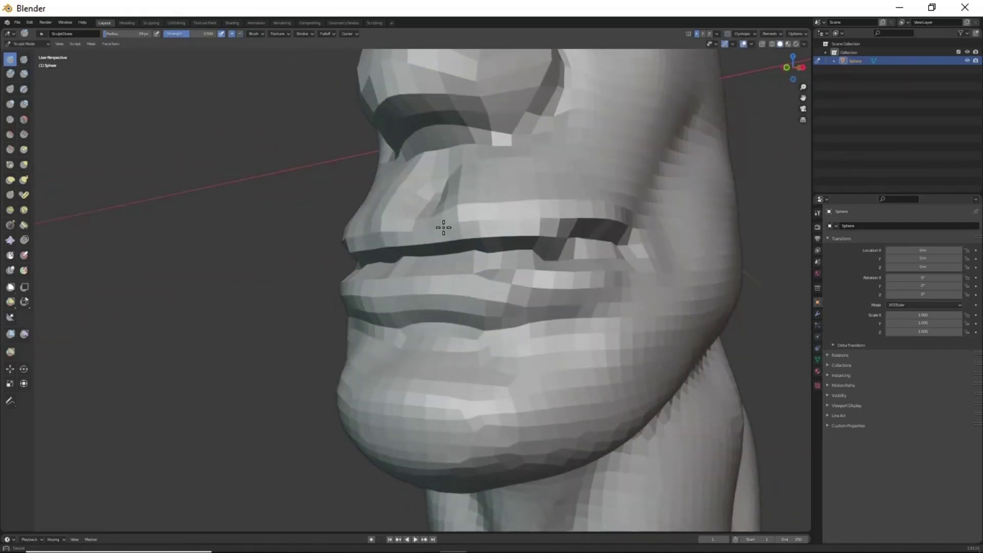
{"action": "mouse_move", "coordinate": [519, 278]}
{"action": "middle_mouse_down"}
{"action": "mouse_move", "coordinate": [483, 275]}
{"action": "mouse_move", "coordinate": [534, 366]}
{"action": "mouse_move", "coordinate": [478, 308]}
{"action": "middle_mouse_up"}
{"action": "middle_click_drag", "start_coordinate": [547, 245], "coordinate": [615, 318]}
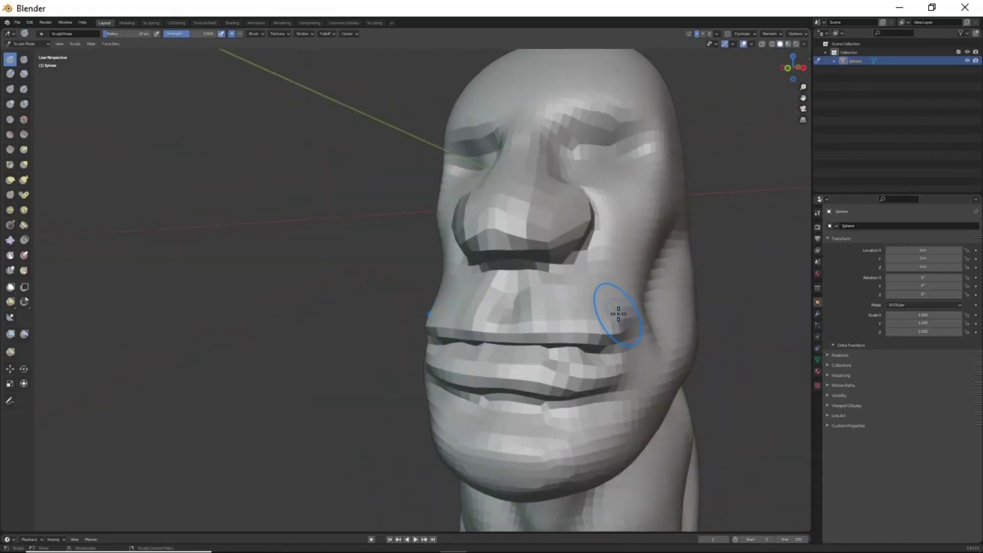
{"action": "key", "text": "g"}
{"action": "mouse_move", "coordinate": [465, 408]}
{"action": "middle_mouse_down"}
{"action": "mouse_move", "coordinate": [478, 345]}
{"action": "mouse_move", "coordinate": [475, 364]}
{"action": "mouse_move", "coordinate": [528, 413]}
{"action": "mouse_move", "coordinate": [468, 408]}
{"action": "mouse_move", "coordinate": [544, 409]}
{"action": "mouse_move", "coordinate": [521, 318]}
{"action": "mouse_move", "coordinate": [578, 323]}
{"action": "mouse_move", "coordinate": [540, 360]}
{"action": "mouse_move", "coordinate": [393, 408]}
{"action": "mouse_move", "coordinate": [573, 325]}
{"action": "mouse_move", "coordinate": [576, 401]}
{"action": "mouse_move", "coordinate": [417, 446]}
{"action": "mouse_move", "coordinate": [339, 449]}
{"action": "mouse_move", "coordinate": [471, 445]}
{"action": "mouse_move", "coordinate": [509, 402]}
{"action": "mouse_move", "coordinate": [487, 323]}
{"action": "middle_mouse_up"}
Step: Build up clay strips on the neck and bust
{"action": "key", "text": "c"}
{"action": "scroll", "coordinate": [424, 398], "scroll_direction": "up", "scroll_amount": 5}
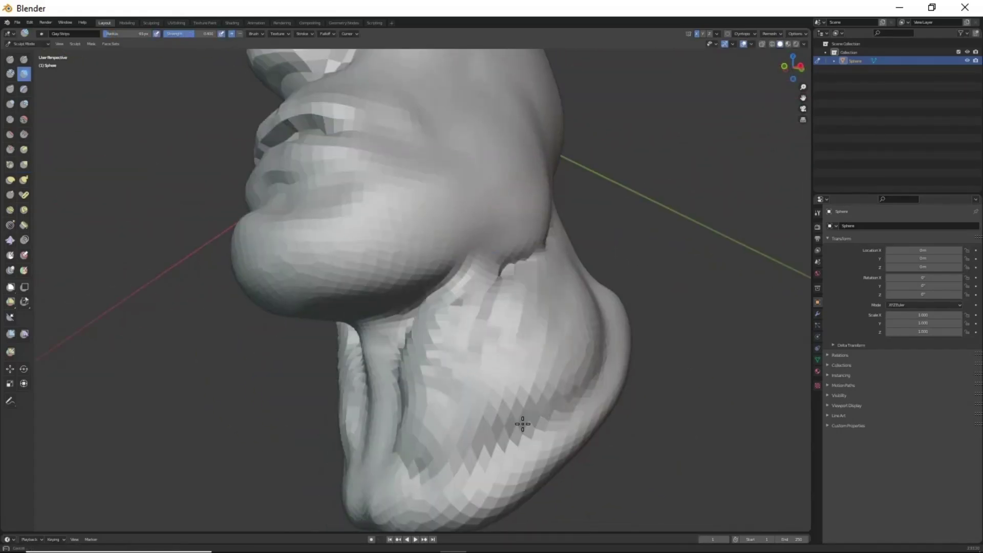
{"action": "scroll", "coordinate": [523, 423], "scroll_direction": "down", "scroll_amount": 5}
{"action": "middle_click_drag", "start_coordinate": [512, 386], "coordinate": [387, 311]}
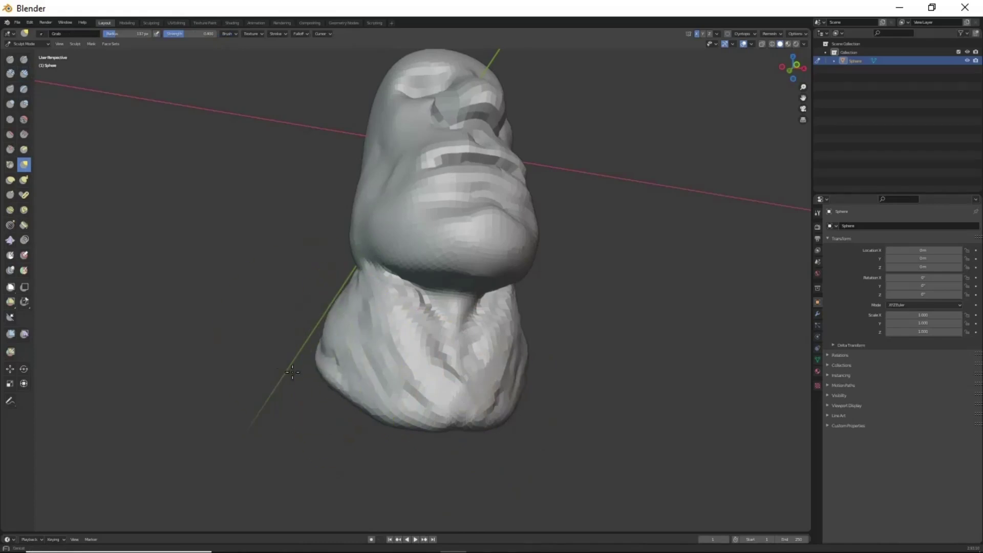
{"action": "mouse_move", "coordinate": [292, 372]}
{"action": "middle_mouse_down"}
{"action": "mouse_move", "coordinate": [477, 428]}
{"action": "mouse_move", "coordinate": [472, 361]}
{"action": "mouse_move", "coordinate": [467, 413]}
{"action": "mouse_move", "coordinate": [487, 351]}
{"action": "mouse_move", "coordinate": [663, 277]}
{"action": "mouse_move", "coordinate": [432, 420]}
{"action": "middle_mouse_up"}
{"action": "key", "text": "x"}
{"action": "mouse_move", "coordinate": [496, 346]}
{"action": "middle_mouse_down"}
{"action": "mouse_move", "coordinate": [510, 292]}
{"action": "mouse_move", "coordinate": [486, 322]}
{"action": "middle_mouse_up"}
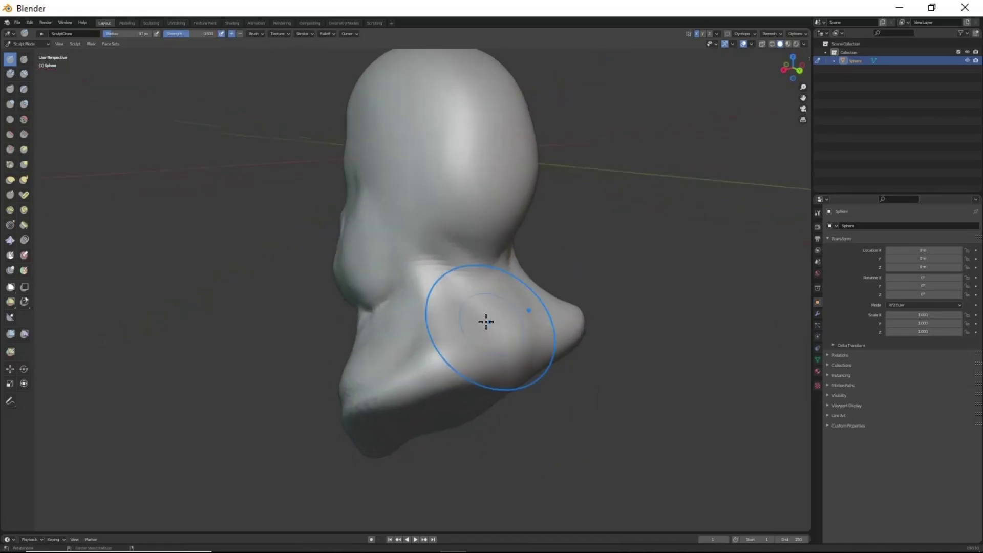
{"action": "mouse_move", "coordinate": [484, 371]}
{"action": "middle_mouse_down"}
{"action": "mouse_move", "coordinate": [509, 428]}
{"action": "mouse_move", "coordinate": [552, 369]}
{"action": "mouse_move", "coordinate": [507, 395]}
{"action": "mouse_move", "coordinate": [538, 402]}
{"action": "middle_mouse_up"}
{"action": "scroll", "coordinate": [520, 319], "scroll_direction": "up", "scroll_amount": 3}
Step: Add clay bulk under the chin and along the neck
{"action": "key", "text": "c"}
{"action": "middle_click_drag", "start_coordinate": [520, 318], "coordinate": [447, 242]}
{"action": "mouse_move", "coordinate": [410, 281]}
{"action": "middle_mouse_down"}
{"action": "mouse_move", "coordinate": [388, 292]}
{"action": "mouse_move", "coordinate": [352, 410]}
{"action": "mouse_move", "coordinate": [303, 386]}
{"action": "middle_mouse_up"}
{"action": "scroll", "coordinate": [388, 293], "scroll_direction": "up", "scroll_amount": 3}
{"action": "scroll", "coordinate": [408, 264], "scroll_direction": "down", "scroll_amount": 3}
{"action": "scroll", "coordinate": [368, 395], "scroll_direction": "up", "scroll_amount": 3}
{"action": "mouse_move", "coordinate": [369, 395]}
{"action": "middle_mouse_down"}
{"action": "mouse_move", "coordinate": [464, 380]}
{"action": "mouse_move", "coordinate": [482, 359]}
{"action": "mouse_move", "coordinate": [496, 293]}
{"action": "middle_mouse_up"}
{"action": "scroll", "coordinate": [464, 380], "scroll_direction": "down", "scroll_amount": 3}
Step: Carve sharp grooves along the face and neck
{"action": "key", "text": "shift+space"}
{"action": "scroll", "coordinate": [491, 373], "scroll_direction": "up", "scroll_amount": 3}
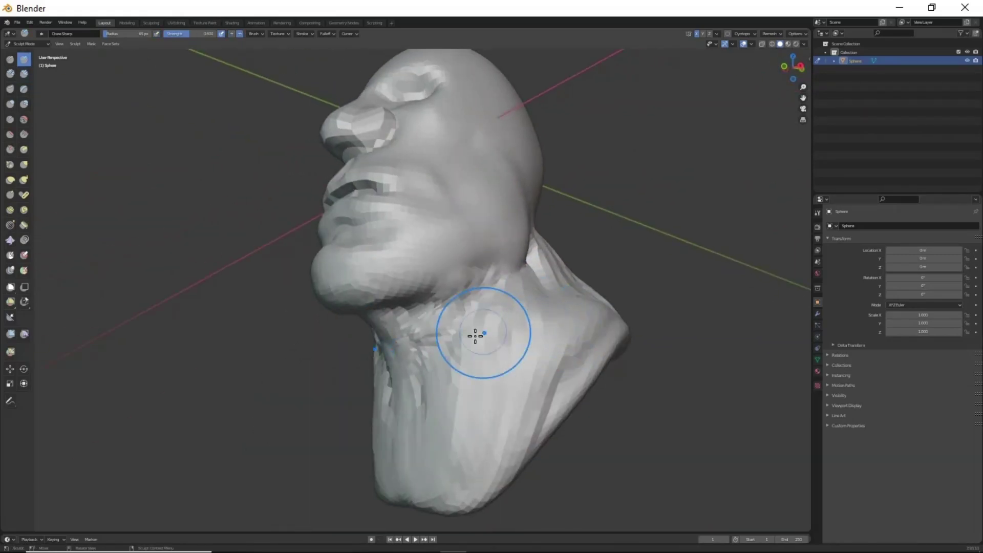
{"action": "middle_click_drag", "start_coordinate": [477, 334], "coordinate": [451, 437]}
{"action": "middle_click_drag", "start_coordinate": [431, 374], "coordinate": [577, 378]}
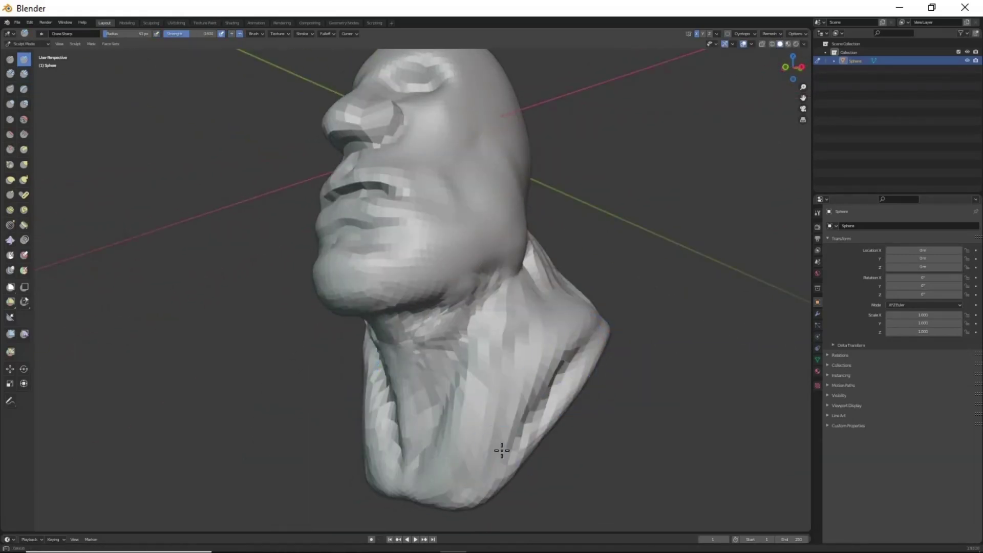
{"action": "mouse_move", "coordinate": [502, 451]}
{"action": "middle_mouse_down"}
{"action": "mouse_move", "coordinate": [560, 386]}
{"action": "mouse_move", "coordinate": [630, 369]}
{"action": "middle_mouse_up"}
Step: Resize the Draw brush and sculpt a long ridge down the back of the neck
{"action": "key", "text": "x"}
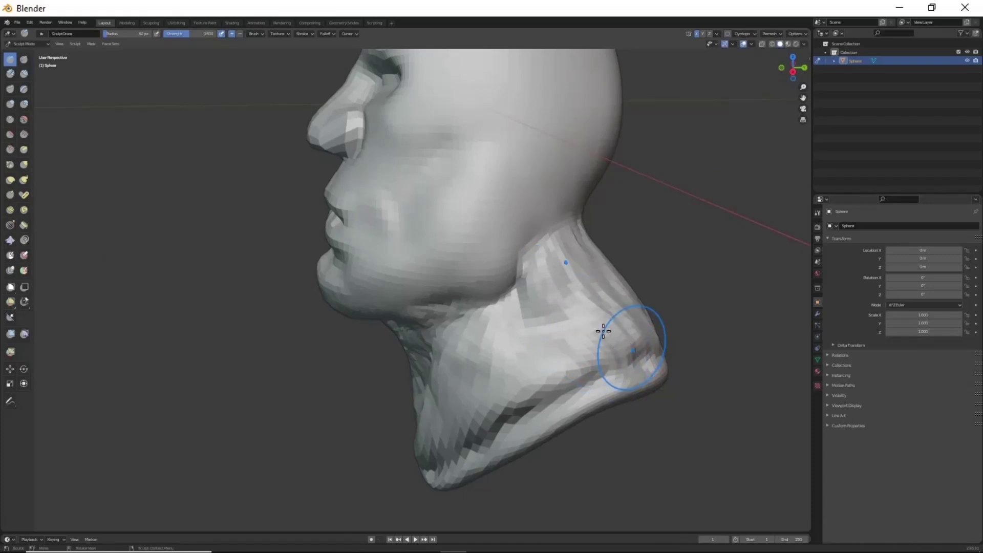
{"action": "mouse_move", "coordinate": [489, 409]}
{"action": "middle_mouse_down"}
{"action": "mouse_move", "coordinate": [555, 307]}
{"action": "mouse_move", "coordinate": [544, 288]}
{"action": "middle_mouse_up"}
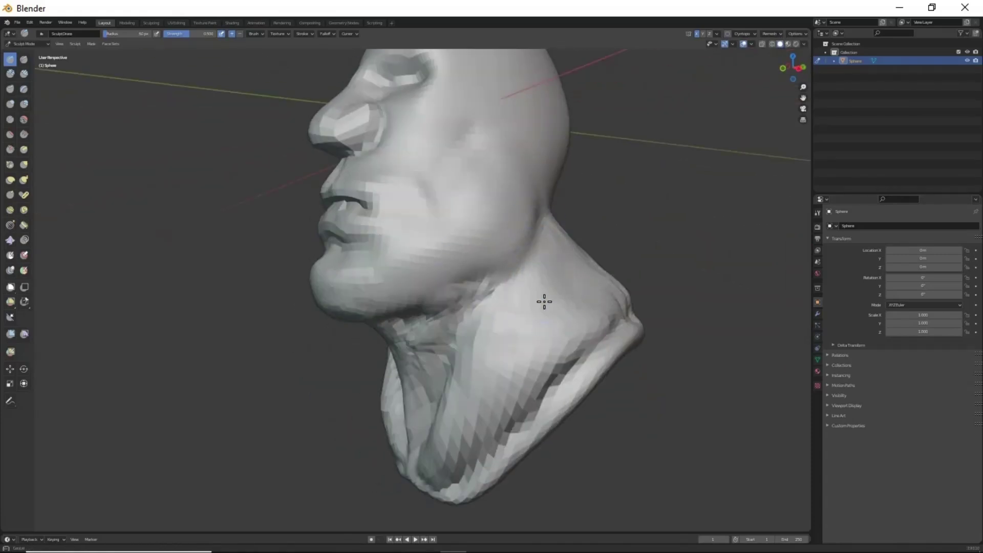
{"action": "mouse_move", "coordinate": [526, 383]}
{"action": "middle_mouse_down"}
{"action": "mouse_move", "coordinate": [401, 395]}
{"action": "mouse_move", "coordinate": [513, 441]}
{"action": "mouse_move", "coordinate": [527, 395]}
{"action": "middle_mouse_up"}
{"action": "key", "text": "f"}
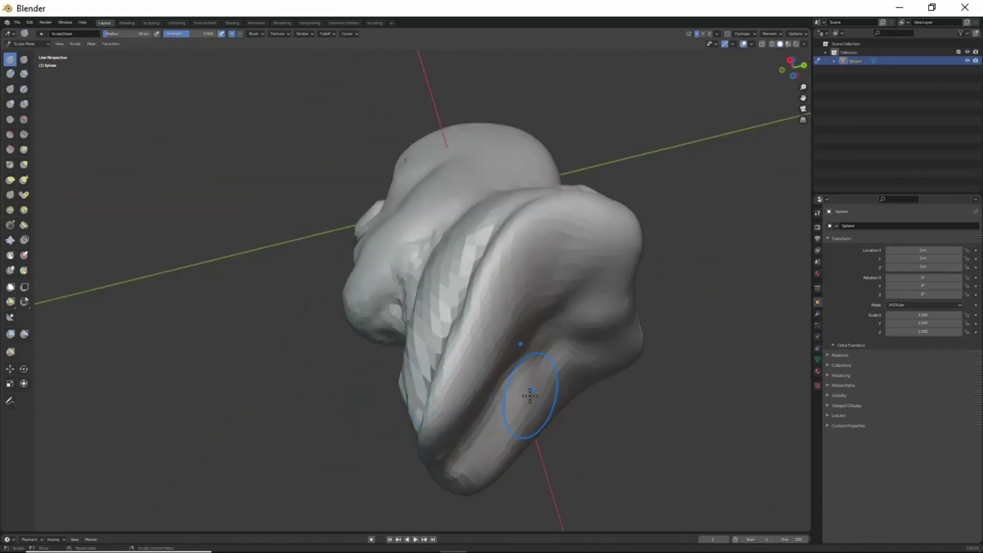
{"action": "left_click", "coordinate": [522, 414]}
{"action": "left_click_drag", "start_coordinate": [522, 414], "coordinate": [601, 318]}
{"action": "key", "text": "f"}
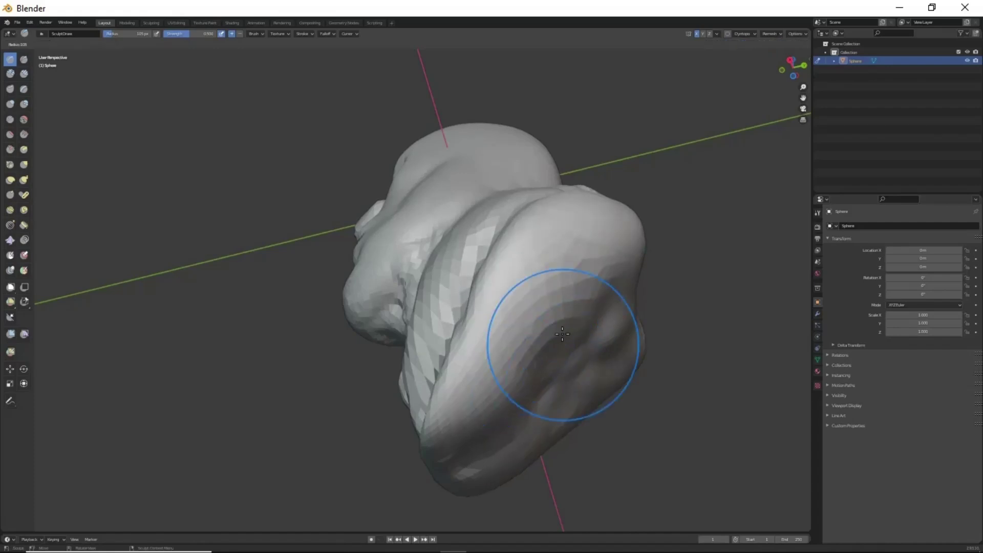
{"action": "left_click", "coordinate": [596, 352]}
Step: Orbit to inspect the underside and front of the bust
{"action": "middle_click_drag", "start_coordinate": [596, 352], "coordinate": [550, 326]}
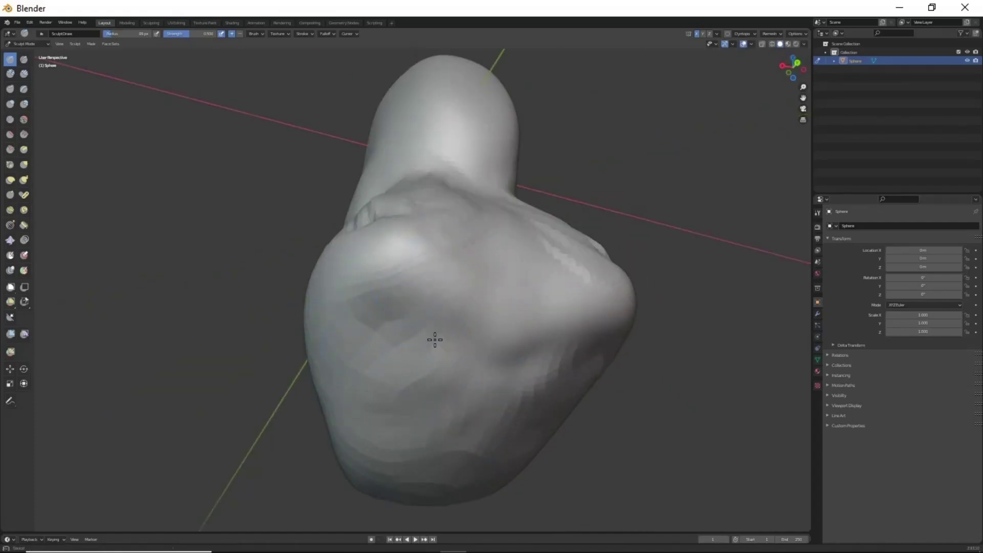
{"action": "middle_click_drag", "start_coordinate": [467, 395], "coordinate": [450, 254]}
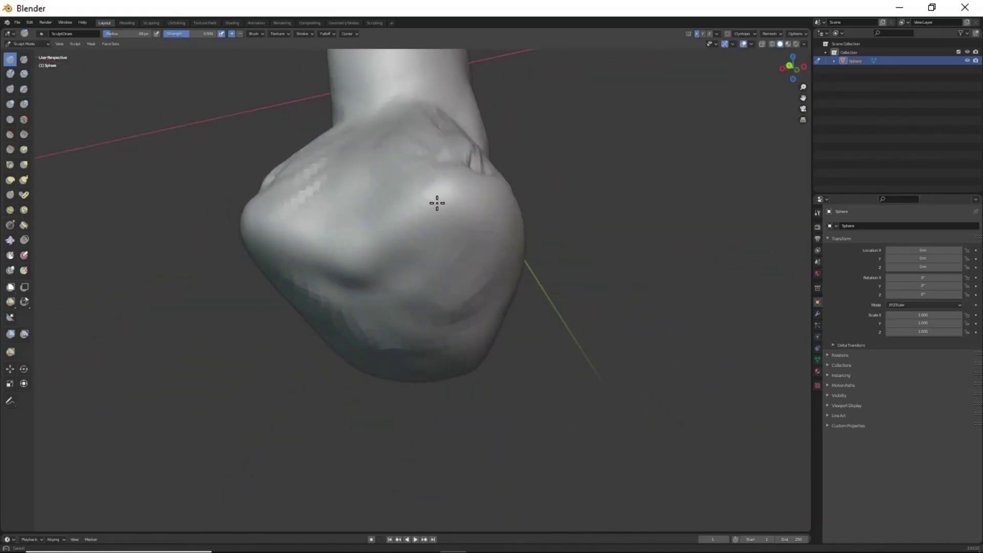
{"action": "mouse_move", "coordinate": [437, 203]}
{"action": "middle_mouse_down"}
{"action": "mouse_move", "coordinate": [327, 305]}
{"action": "mouse_move", "coordinate": [475, 287]}
{"action": "middle_mouse_up"}
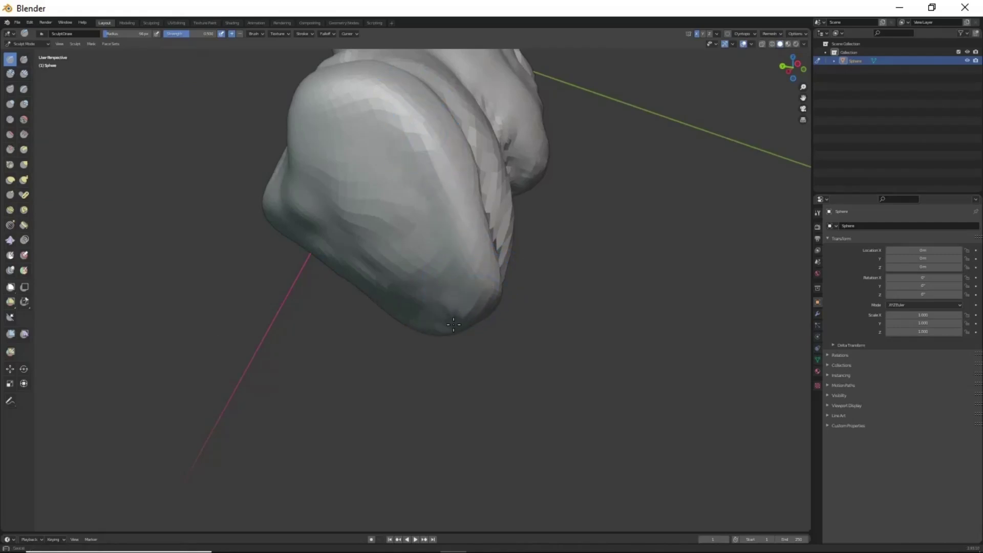
{"action": "mouse_move", "coordinate": [454, 324]}
{"action": "middle_mouse_down"}
{"action": "mouse_move", "coordinate": [617, 325]}
{"action": "mouse_move", "coordinate": [538, 313]}
{"action": "middle_mouse_up"}
Step: Resize the Grab brush and shape the top and back of the head
{"action": "key", "text": "g"}
{"action": "key", "text": "f"}
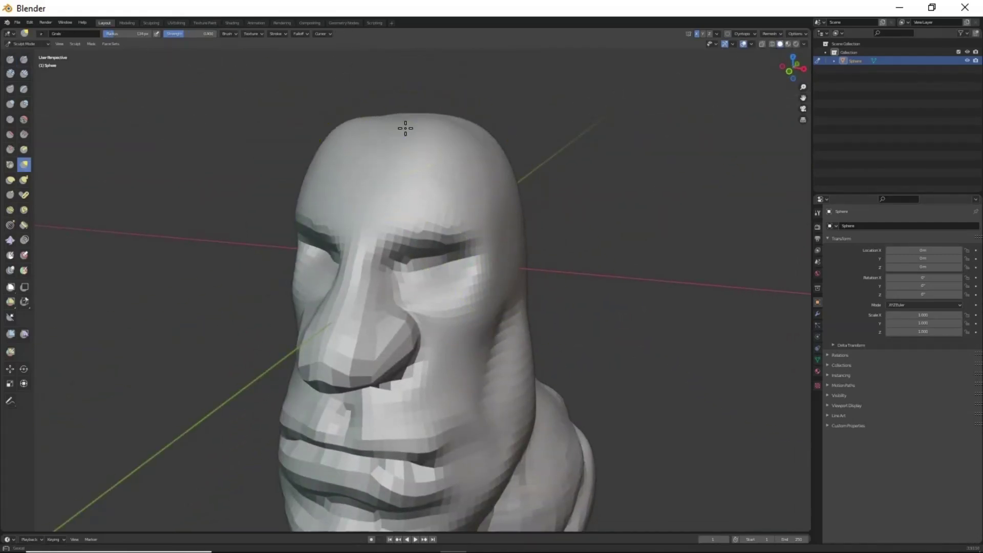
{"action": "middle_click_drag", "start_coordinate": [405, 128], "coordinate": [410, 134]}
{"action": "key", "text": "x"}
{"action": "mouse_move", "coordinate": [380, 167]}
{"action": "middle_mouse_down"}
{"action": "mouse_move", "coordinate": [472, 242]}
{"action": "mouse_move", "coordinate": [380, 349]}
{"action": "middle_mouse_up"}
{"action": "mouse_move", "coordinate": [458, 376]}
{"action": "middle_mouse_down"}
{"action": "mouse_move", "coordinate": [478, 287]}
{"action": "mouse_move", "coordinate": [386, 302]}
{"action": "mouse_move", "coordinate": [429, 264]}
{"action": "mouse_move", "coordinate": [399, 314]}
{"action": "mouse_move", "coordinate": [561, 391]}
{"action": "middle_mouse_up"}
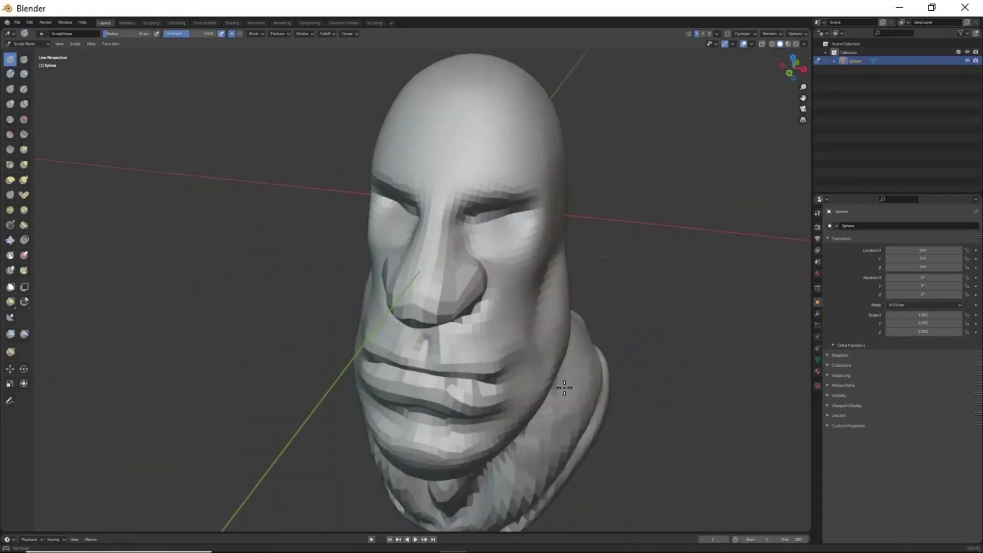
Step: Pull the crown and back of the skull into a fuller, smoother shape
{"action": "key", "text": "g"}
{"action": "scroll", "coordinate": [523, 162], "scroll_direction": "up", "scroll_amount": 3}
{"action": "mouse_move", "coordinate": [523, 162]}
{"action": "middle_mouse_down"}
{"action": "mouse_move", "coordinate": [478, 318]}
{"action": "mouse_move", "coordinate": [465, 311]}
{"action": "mouse_move", "coordinate": [475, 138]}
{"action": "mouse_move", "coordinate": [378, 238]}
{"action": "mouse_move", "coordinate": [495, 225]}
{"action": "mouse_move", "coordinate": [461, 213]}
{"action": "mouse_move", "coordinate": [355, 133]}
{"action": "middle_mouse_up"}
{"action": "middle_click_drag", "start_coordinate": [456, 177], "coordinate": [471, 176]}
{"action": "key", "text": "f"}
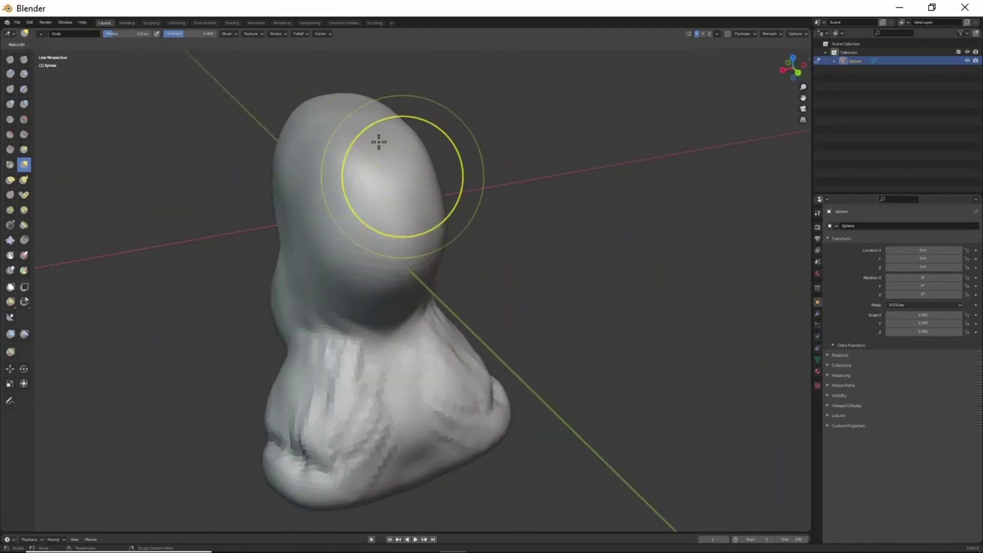
{"action": "mouse_move", "coordinate": [340, 278]}
{"action": "middle_mouse_down"}
{"action": "mouse_move", "coordinate": [513, 294]}
{"action": "mouse_move", "coordinate": [523, 154]}
{"action": "middle_mouse_up"}
{"action": "middle_click_drag", "start_coordinate": [407, 427], "coordinate": [507, 276]}
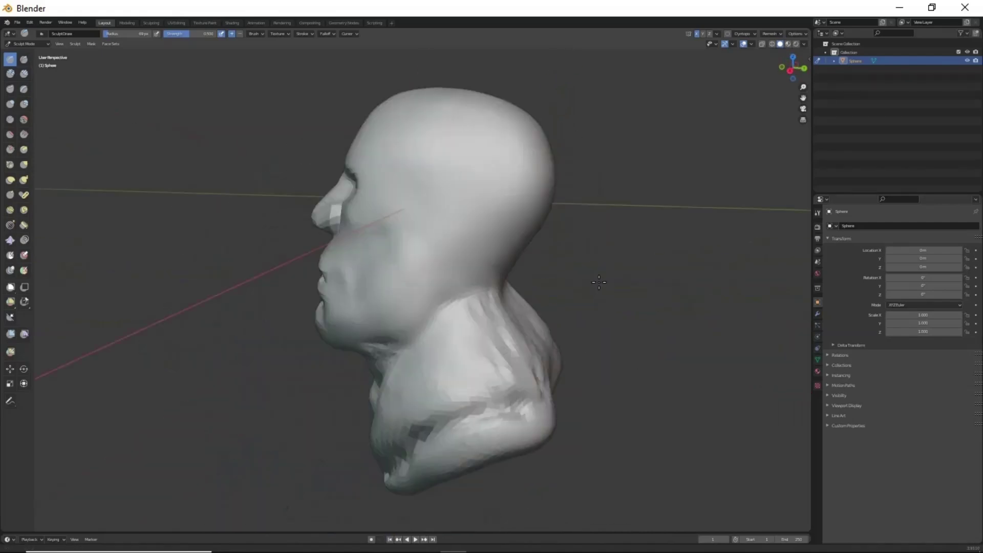
{"action": "key", "text": "g"}
{"action": "mouse_move", "coordinate": [591, 295]}
{"action": "middle_mouse_down"}
{"action": "mouse_move", "coordinate": [522, 389]}
{"action": "mouse_move", "coordinate": [566, 402]}
{"action": "mouse_move", "coordinate": [575, 330]}
{"action": "mouse_move", "coordinate": [529, 310]}
{"action": "mouse_move", "coordinate": [515, 340]}
{"action": "mouse_move", "coordinate": [472, 352]}
{"action": "middle_mouse_up"}
Step: Show the transform sidebar and switch to the Mask brush
{"action": "key", "text": "n"}
{"action": "key", "text": "m"}
{"action": "scroll", "coordinate": [504, 269], "scroll_direction": "up", "scroll_amount": 3}
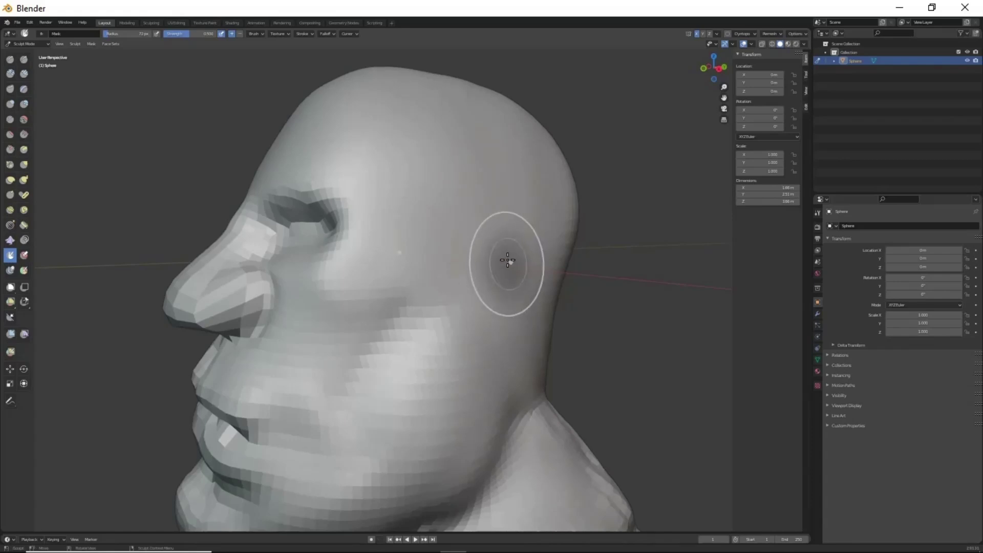
Step: Mask an ear spot, invert the mask, pull the ear out, and clear the mask
{"action": "left_click_drag", "start_coordinate": [508, 261], "coordinate": [504, 318]}
{"action": "key", "text": "a"}
{"action": "left_click", "coordinate": [450, 318]}
{"action": "key", "text": "g"}
{"action": "middle_click_drag", "start_coordinate": [451, 318], "coordinate": [560, 315]}
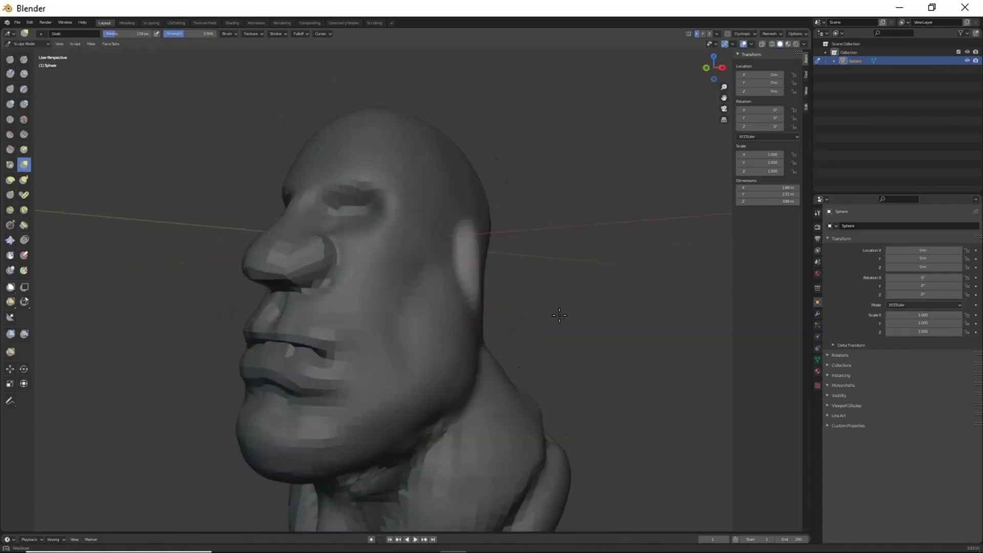
{"action": "left_click_drag", "start_coordinate": [476, 266], "coordinate": [517, 230]}
{"action": "key", "text": "alt+m"}
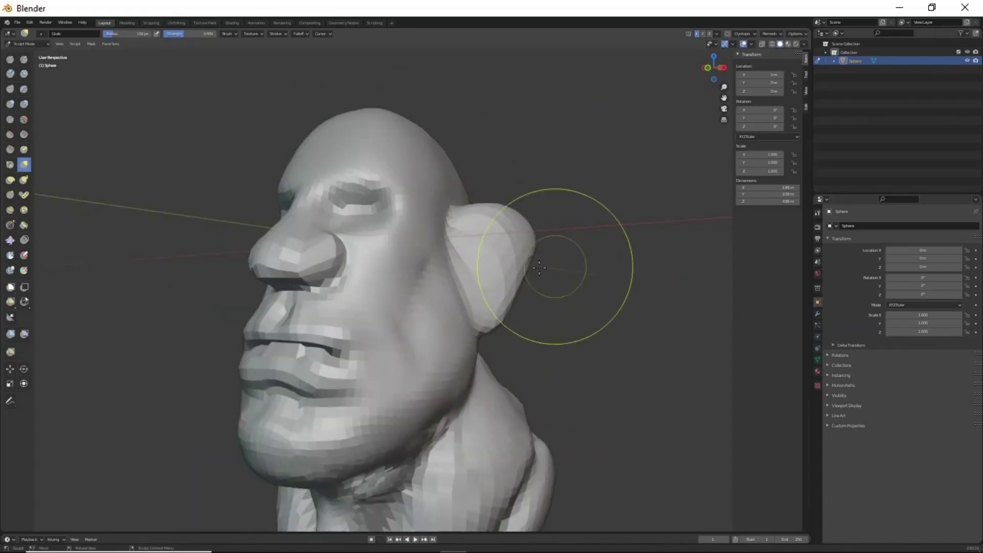
Step: Refine the ear lobe and outline
{"action": "mouse_move", "coordinate": [517, 296]}
{"action": "middle_mouse_down"}
{"action": "mouse_move", "coordinate": [640, 287]}
{"action": "mouse_move", "coordinate": [527, 231]}
{"action": "mouse_move", "coordinate": [426, 273]}
{"action": "middle_mouse_up"}
{"action": "left_click_drag", "start_coordinate": [426, 273], "coordinate": [436, 276]}
{"action": "middle_click_drag", "start_coordinate": [435, 277], "coordinate": [546, 264]}
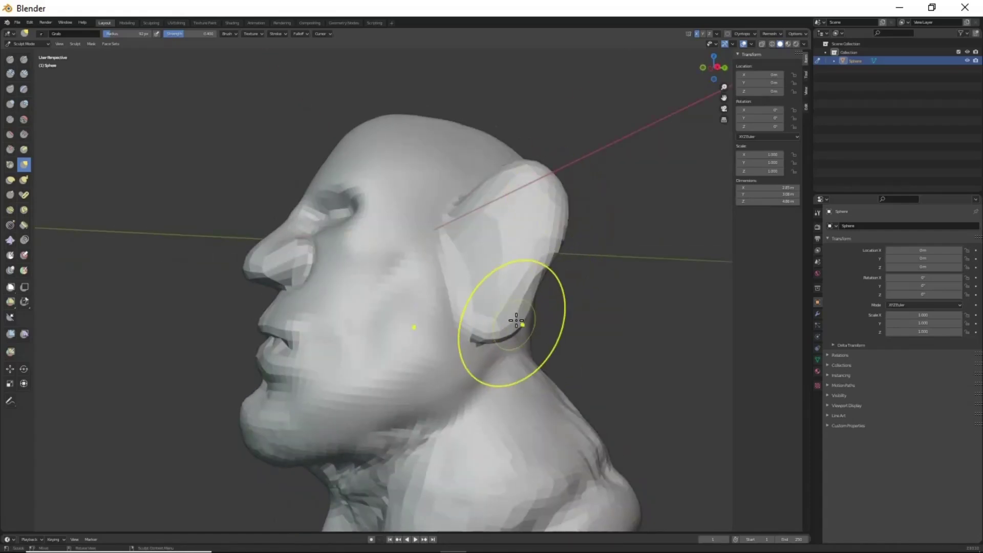
Step: Hide the sidebar and reshape the wing of the nose
{"action": "middle_click_drag", "start_coordinate": [516, 320], "coordinate": [481, 250]}
{"action": "mouse_move", "coordinate": [470, 289]}
{"action": "middle_mouse_down"}
{"action": "mouse_move", "coordinate": [544, 374]}
{"action": "mouse_move", "coordinate": [556, 334]}
{"action": "mouse_move", "coordinate": [468, 288]}
{"action": "middle_mouse_up"}
{"action": "key", "text": "n"}
{"action": "scroll", "coordinate": [562, 350], "scroll_direction": "up", "scroll_amount": 5}
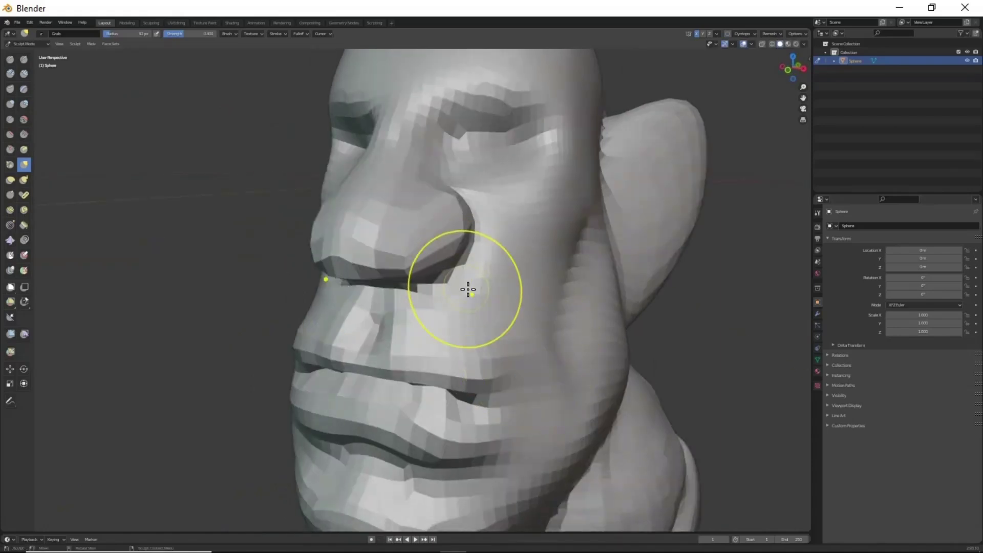
{"action": "left_click_drag", "start_coordinate": [468, 287], "coordinate": [461, 235]}
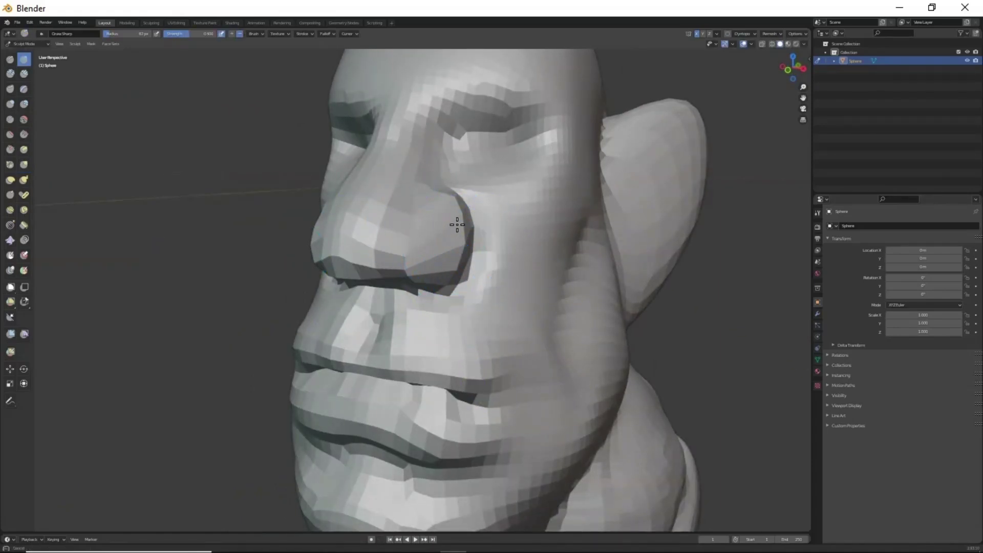
Step: Pull the nose wing and reshape the lips with the Grab brush
{"action": "key", "text": "g"}
{"action": "mouse_move", "coordinate": [494, 286]}
{"action": "middle_mouse_down"}
{"action": "mouse_move", "coordinate": [510, 281]}
{"action": "mouse_move", "coordinate": [461, 192]}
{"action": "mouse_move", "coordinate": [465, 259]}
{"action": "mouse_move", "coordinate": [505, 307]}
{"action": "middle_mouse_up"}
{"action": "key", "text": "x"}
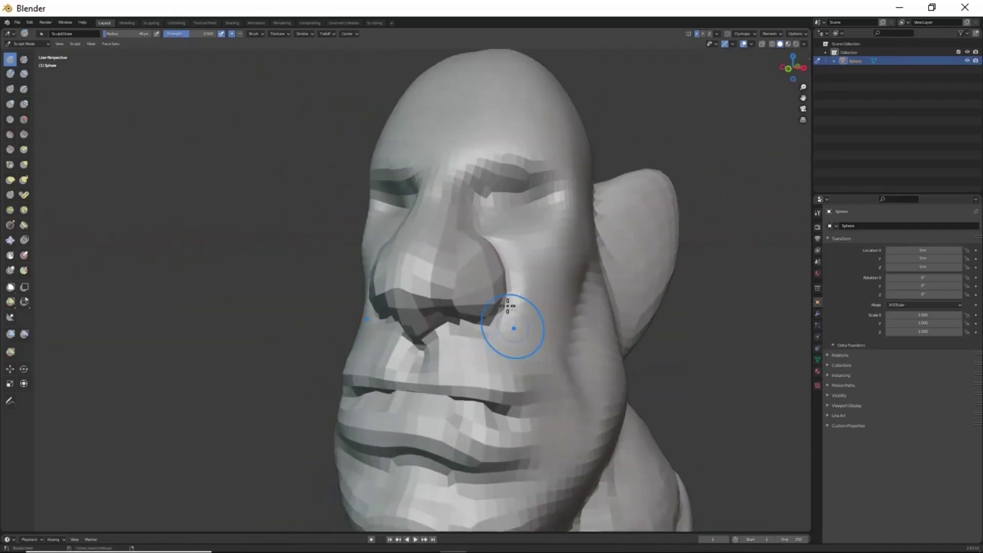
{"action": "key", "text": "g"}
{"action": "left_click_drag", "start_coordinate": [465, 272], "coordinate": [462, 224]}
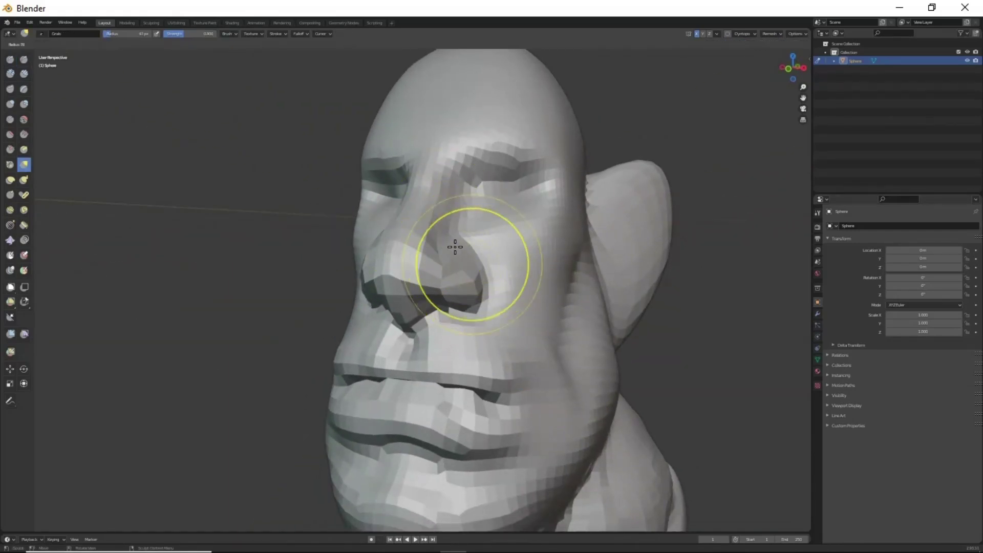
{"action": "mouse_move", "coordinate": [455, 247]}
{"action": "middle_mouse_down"}
{"action": "mouse_move", "coordinate": [406, 324]}
{"action": "mouse_move", "coordinate": [410, 336]}
{"action": "mouse_move", "coordinate": [468, 352]}
{"action": "mouse_move", "coordinate": [517, 314]}
{"action": "mouse_move", "coordinate": [526, 344]}
{"action": "middle_mouse_up"}
{"action": "left_click_drag", "start_coordinate": [440, 315], "coordinate": [437, 325]}
{"action": "mouse_move", "coordinate": [437, 325]}
{"action": "middle_mouse_down"}
{"action": "mouse_move", "coordinate": [439, 347]}
{"action": "mouse_move", "coordinate": [362, 303]}
{"action": "mouse_move", "coordinate": [450, 294]}
{"action": "mouse_move", "coordinate": [487, 362]}
{"action": "mouse_move", "coordinate": [413, 356]}
{"action": "mouse_move", "coordinate": [466, 296]}
{"action": "mouse_move", "coordinate": [456, 247]}
{"action": "mouse_move", "coordinate": [500, 329]}
{"action": "mouse_move", "coordinate": [472, 351]}
{"action": "mouse_move", "coordinate": [487, 325]}
{"action": "mouse_move", "coordinate": [557, 292]}
{"action": "mouse_move", "coordinate": [522, 327]}
{"action": "mouse_move", "coordinate": [542, 355]}
{"action": "mouse_move", "coordinate": [487, 362]}
{"action": "mouse_move", "coordinate": [437, 391]}
{"action": "mouse_move", "coordinate": [417, 367]}
{"action": "mouse_move", "coordinate": [483, 398]}
{"action": "mouse_move", "coordinate": [446, 396]}
{"action": "middle_mouse_up"}
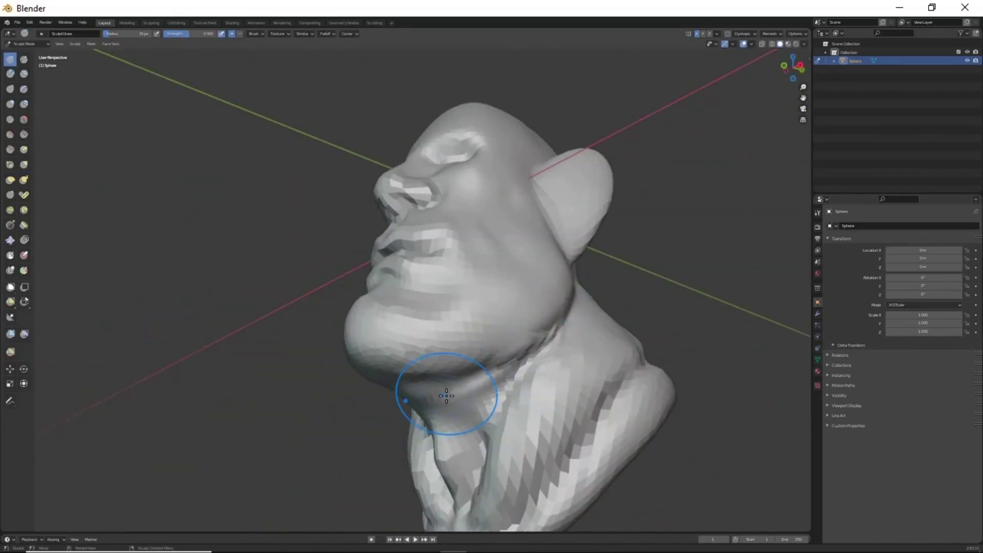
Step: Alternate the Draw Sharp and Grab brushes while reviewing the face from the front and below
{"action": "mouse_move", "coordinate": [391, 359]}
{"action": "middle_mouse_down"}
{"action": "mouse_move", "coordinate": [517, 409]}
{"action": "mouse_move", "coordinate": [504, 417]}
{"action": "mouse_move", "coordinate": [414, 315]}
{"action": "mouse_move", "coordinate": [466, 439]}
{"action": "mouse_move", "coordinate": [501, 391]}
{"action": "mouse_move", "coordinate": [555, 356]}
{"action": "mouse_move", "coordinate": [476, 340]}
{"action": "mouse_move", "coordinate": [503, 329]}
{"action": "middle_mouse_up"}
{"action": "key", "text": "x"}
{"action": "key", "text": "g"}
{"action": "mouse_move", "coordinate": [509, 290]}
{"action": "middle_mouse_down"}
{"action": "mouse_move", "coordinate": [507, 358]}
{"action": "mouse_move", "coordinate": [493, 208]}
{"action": "mouse_move", "coordinate": [537, 280]}
{"action": "middle_mouse_up"}
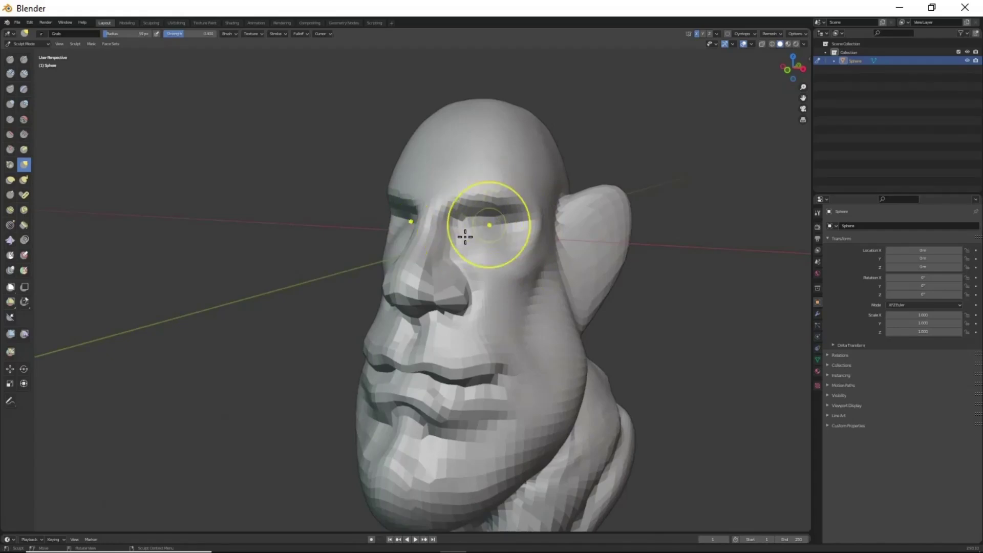
{"action": "mouse_move", "coordinate": [465, 236]}
{"action": "middle_mouse_down"}
{"action": "mouse_move", "coordinate": [522, 351]}
{"action": "mouse_move", "coordinate": [502, 410]}
{"action": "mouse_move", "coordinate": [528, 399]}
{"action": "middle_mouse_up"}
Step: Change the viewport Focal Length in the sidebar View tab
{"action": "key", "text": "n"}
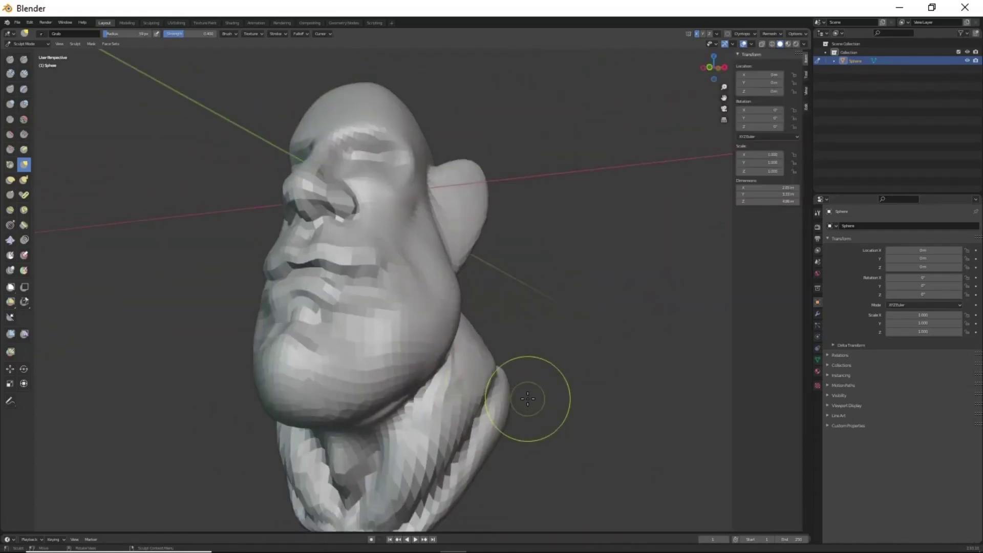
{"action": "left_click", "coordinate": [806, 90]}
{"action": "key", "text": "Return"}
{"action": "key", "text": "n"}
Step: Fill out the cheeks and chin with the Draw brush, checking three-quarter and front views
{"action": "mouse_move", "coordinate": [542, 330]}
{"action": "middle_mouse_down"}
{"action": "mouse_move", "coordinate": [517, 358]}
{"action": "mouse_move", "coordinate": [513, 382]}
{"action": "middle_mouse_up"}
{"action": "key", "text": "x"}
{"action": "middle_click_drag", "start_coordinate": [514, 325], "coordinate": [493, 294]}
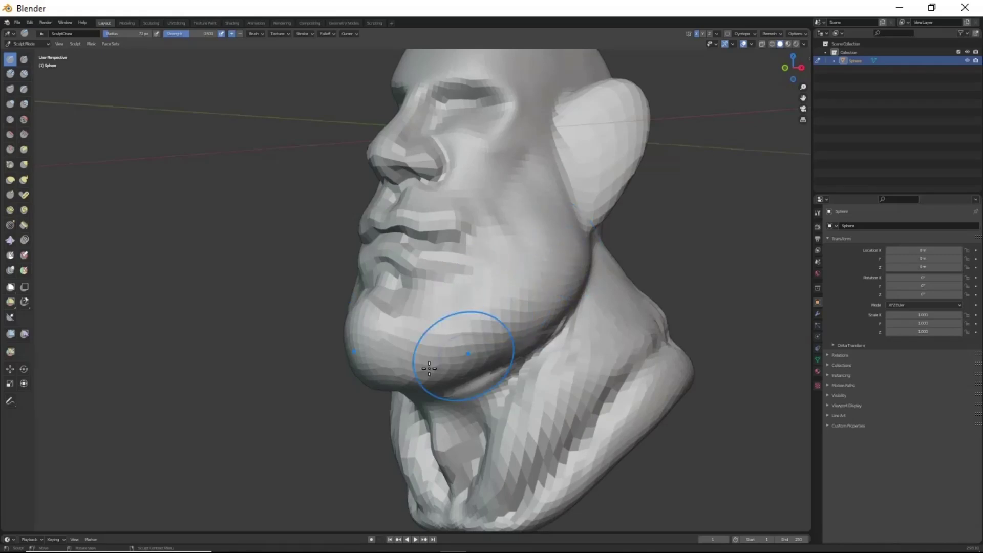
{"action": "mouse_move", "coordinate": [430, 368]}
{"action": "middle_mouse_down"}
{"action": "mouse_move", "coordinate": [471, 384]}
{"action": "mouse_move", "coordinate": [536, 368]}
{"action": "middle_mouse_up"}
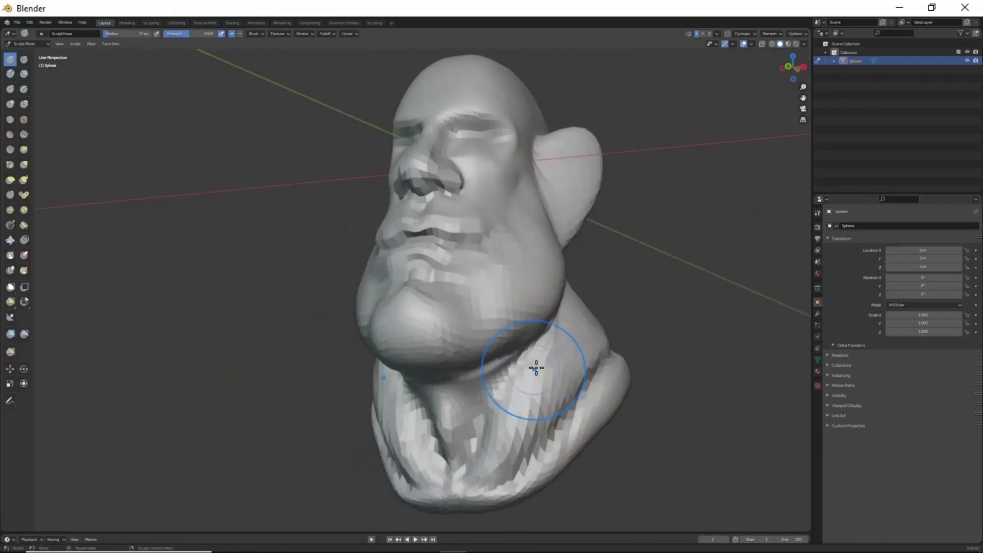
{"action": "mouse_move", "coordinate": [566, 333]}
{"action": "middle_mouse_down"}
{"action": "mouse_move", "coordinate": [533, 392]}
{"action": "mouse_move", "coordinate": [526, 200]}
{"action": "mouse_move", "coordinate": [511, 237]}
{"action": "middle_mouse_up"}
{"action": "scroll", "coordinate": [533, 392], "scroll_direction": "up", "scroll_amount": 2}
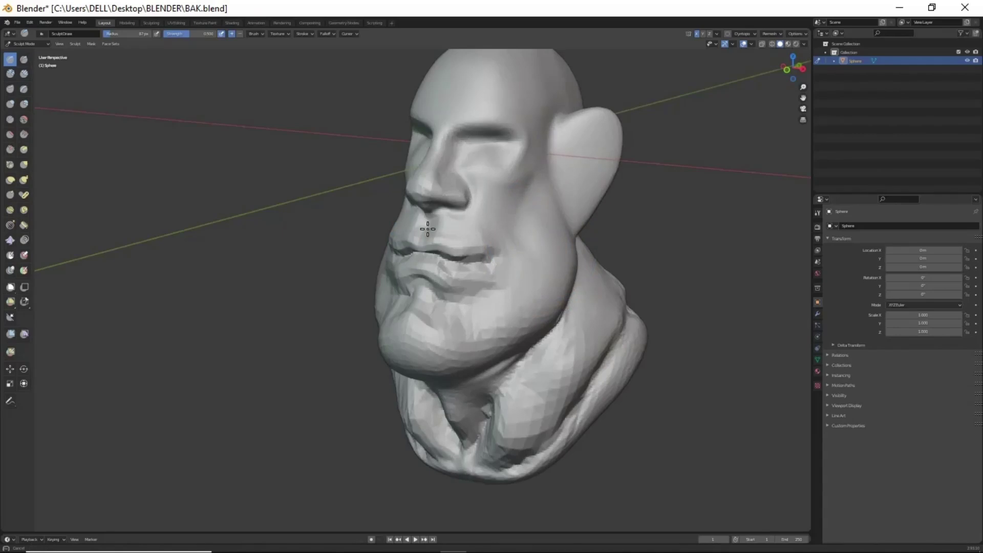
Step: Inspect the head from all sides, then start building clay above the upper lip with Clay Strips
{"action": "middle_click_drag", "start_coordinate": [518, 311], "coordinate": [447, 348]}
{"action": "mouse_move", "coordinate": [586, 192]}
{"action": "middle_mouse_down"}
{"action": "mouse_move", "coordinate": [494, 362]}
{"action": "mouse_move", "coordinate": [507, 281]}
{"action": "mouse_move", "coordinate": [593, 395]}
{"action": "mouse_move", "coordinate": [504, 324]}
{"action": "mouse_move", "coordinate": [424, 45]}
{"action": "middle_mouse_up"}
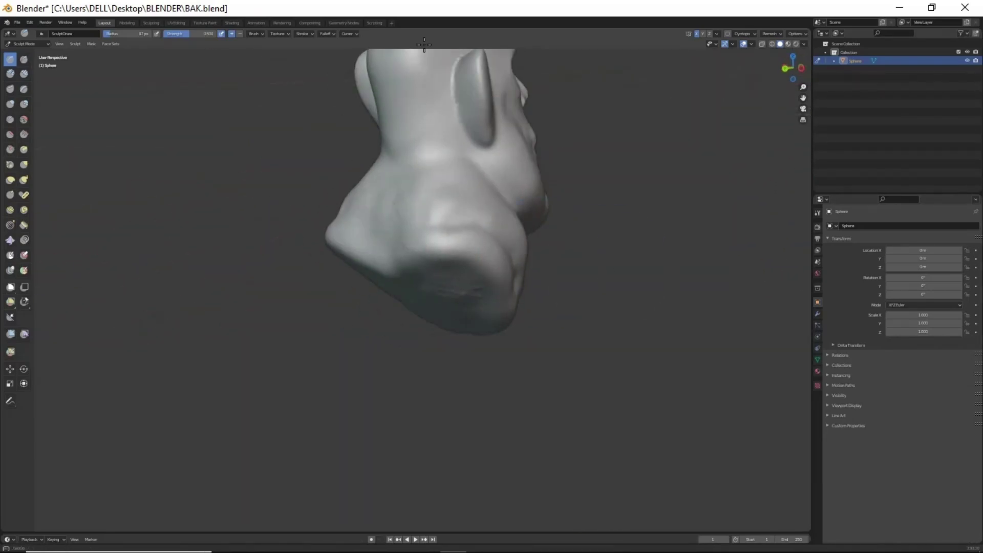
{"action": "mouse_move", "coordinate": [476, 288]}
{"action": "middle_mouse_down"}
{"action": "mouse_move", "coordinate": [487, 248]}
{"action": "mouse_move", "coordinate": [566, 351]}
{"action": "mouse_move", "coordinate": [406, 141]}
{"action": "middle_mouse_up"}
{"action": "mouse_move", "coordinate": [471, 170]}
{"action": "middle_mouse_down"}
{"action": "mouse_move", "coordinate": [483, 259]}
{"action": "mouse_move", "coordinate": [476, 189]}
{"action": "mouse_move", "coordinate": [509, 253]}
{"action": "mouse_move", "coordinate": [506, 216]}
{"action": "middle_mouse_up"}
{"action": "scroll", "coordinate": [483, 259], "scroll_direction": "up", "scroll_amount": 3}
{"action": "key", "text": "c"}
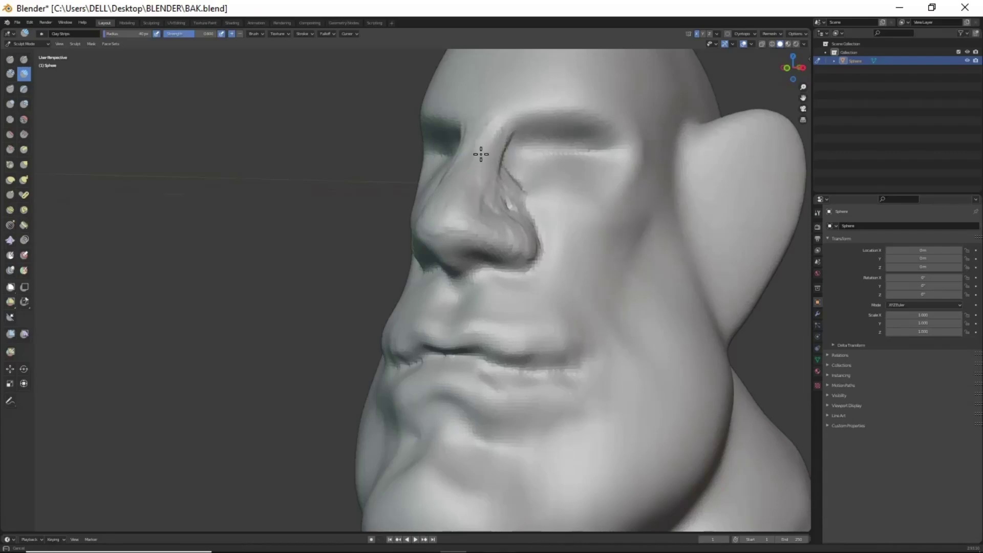
{"action": "mouse_move", "coordinate": [468, 213]}
{"action": "middle_mouse_down"}
{"action": "mouse_move", "coordinate": [560, 282]}
{"action": "mouse_move", "coordinate": [469, 166]}
{"action": "middle_mouse_up"}
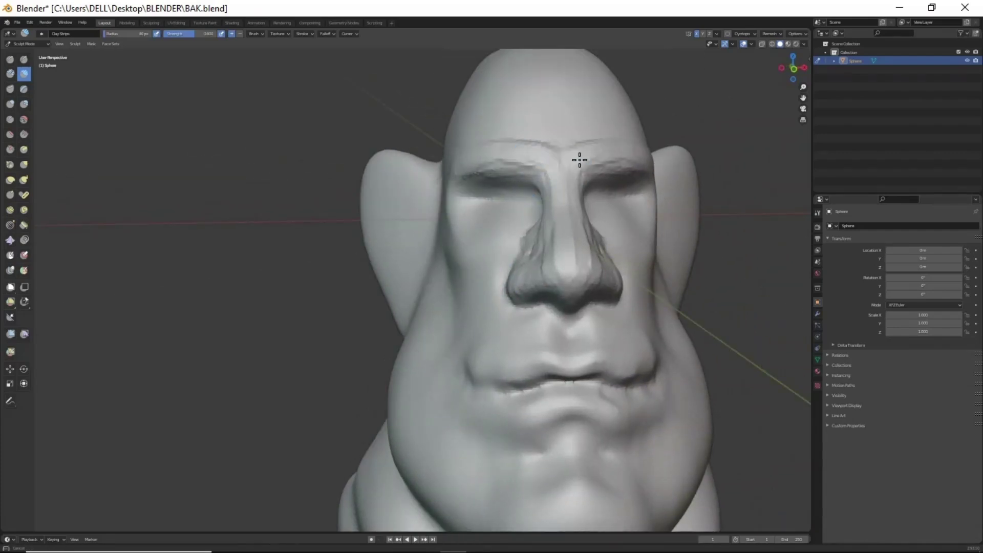
{"action": "mouse_move", "coordinate": [580, 160]}
{"action": "middle_mouse_down"}
{"action": "mouse_move", "coordinate": [621, 194]}
{"action": "mouse_move", "coordinate": [548, 270]}
{"action": "mouse_move", "coordinate": [509, 254]}
{"action": "mouse_move", "coordinate": [529, 215]}
{"action": "mouse_move", "coordinate": [450, 190]}
{"action": "mouse_move", "coordinate": [481, 300]}
{"action": "middle_mouse_up"}
Step: Keep massing clay above the upper lip, checking the lips, chin and neck from front and side
{"action": "scroll", "coordinate": [500, 241], "scroll_direction": "up", "scroll_amount": 3}
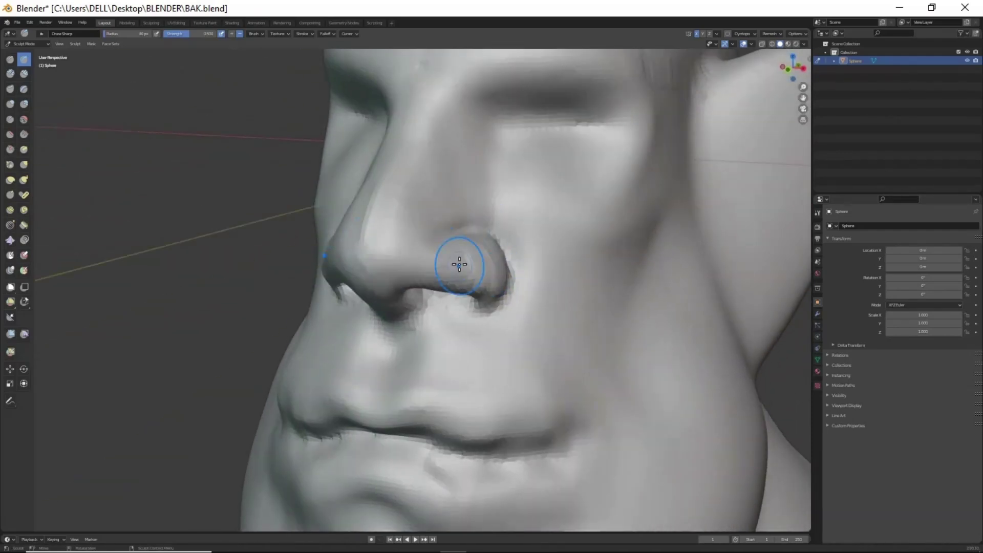
{"action": "middle_click_drag", "start_coordinate": [675, 484], "coordinate": [541, 328]}
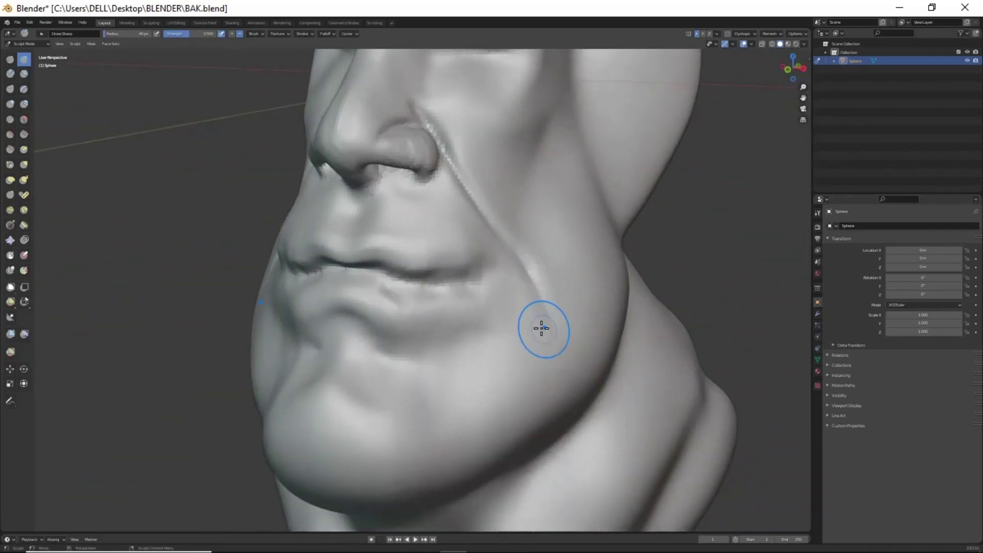
{"action": "scroll", "coordinate": [564, 369], "scroll_direction": "down", "scroll_amount": 5}
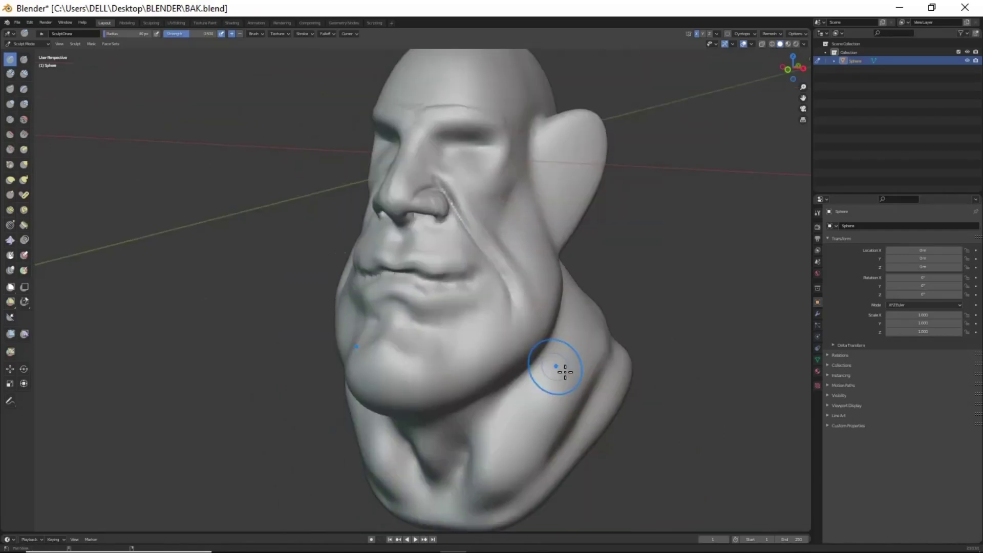
{"action": "mouse_move", "coordinate": [564, 369]}
{"action": "middle_mouse_down"}
{"action": "mouse_move", "coordinate": [497, 351]}
{"action": "mouse_move", "coordinate": [529, 344]}
{"action": "mouse_move", "coordinate": [505, 286]}
{"action": "middle_mouse_up"}
{"action": "scroll", "coordinate": [528, 330], "scroll_direction": "up", "scroll_amount": 5}
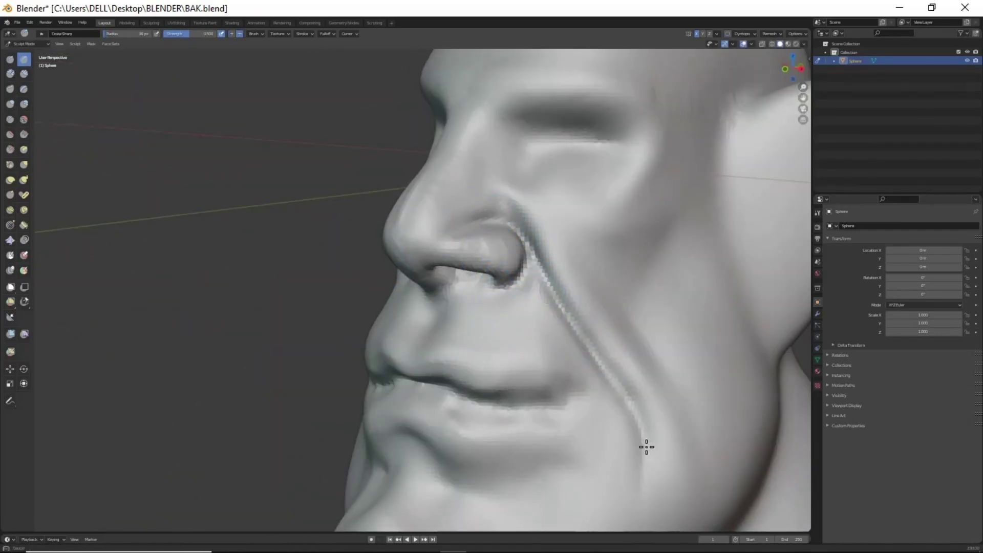
{"action": "scroll", "coordinate": [646, 447], "scroll_direction": "down", "scroll_amount": 4}
{"action": "middle_click_drag", "start_coordinate": [646, 447], "coordinate": [599, 384]}
{"action": "scroll", "coordinate": [564, 203], "scroll_direction": "up", "scroll_amount": 3}
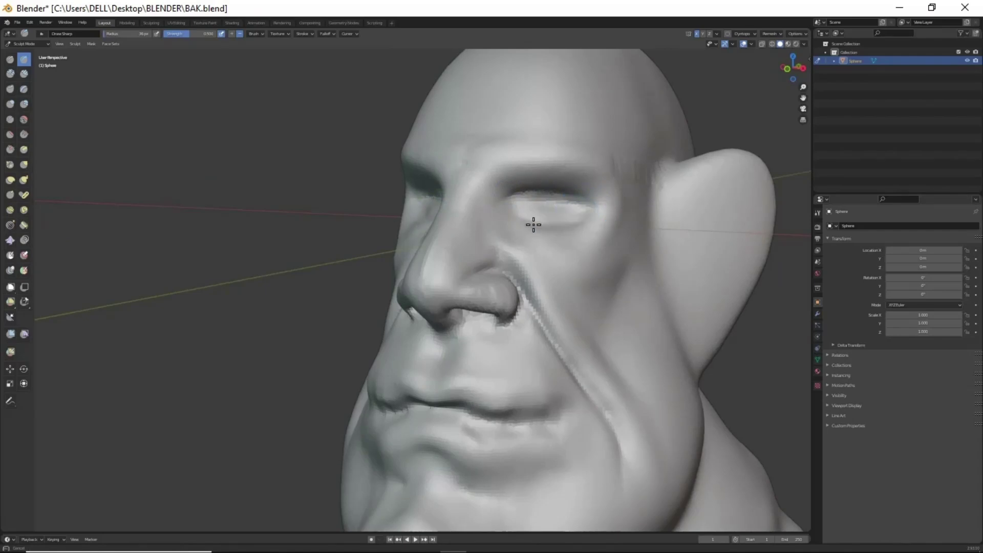
{"action": "scroll", "coordinate": [533, 224], "scroll_direction": "down", "scroll_amount": 4}
{"action": "scroll", "coordinate": [533, 153], "scroll_direction": "up", "scroll_amount": 3}
{"action": "mouse_move", "coordinate": [571, 292]}
{"action": "middle_mouse_down"}
{"action": "mouse_move", "coordinate": [534, 154]}
{"action": "mouse_move", "coordinate": [479, 292]}
{"action": "middle_mouse_up"}
{"action": "scroll", "coordinate": [479, 292], "scroll_direction": "up", "scroll_amount": 2}
Step: Reshape the brow and cheek with a resized Grab brush
{"action": "key", "text": "g"}
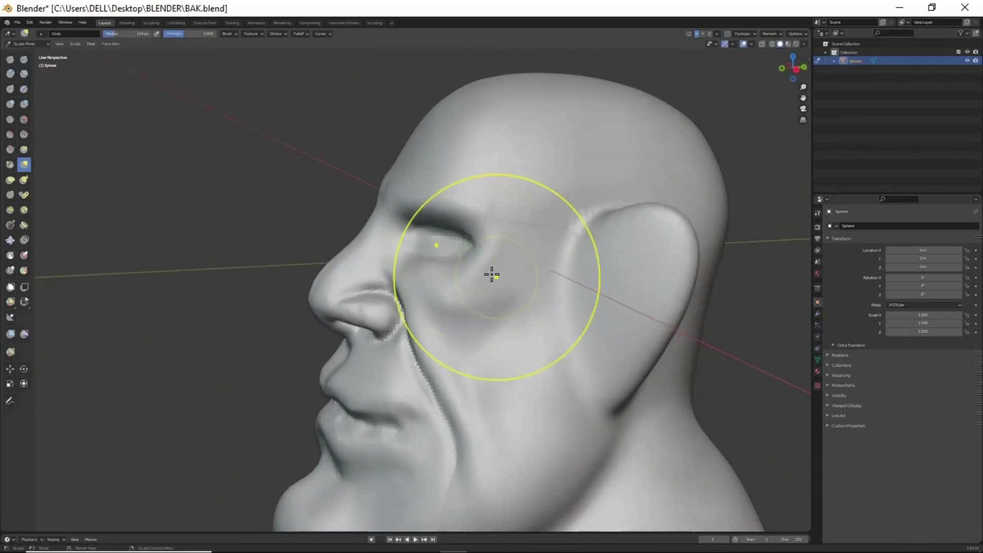
{"action": "scroll", "coordinate": [492, 274], "scroll_direction": "down", "scroll_amount": 3}
{"action": "mouse_move", "coordinate": [444, 136]}
{"action": "middle_mouse_down"}
{"action": "mouse_move", "coordinate": [404, 103]}
{"action": "mouse_move", "coordinate": [529, 143]}
{"action": "mouse_move", "coordinate": [516, 122]}
{"action": "middle_mouse_up"}
{"action": "key", "text": "f"}
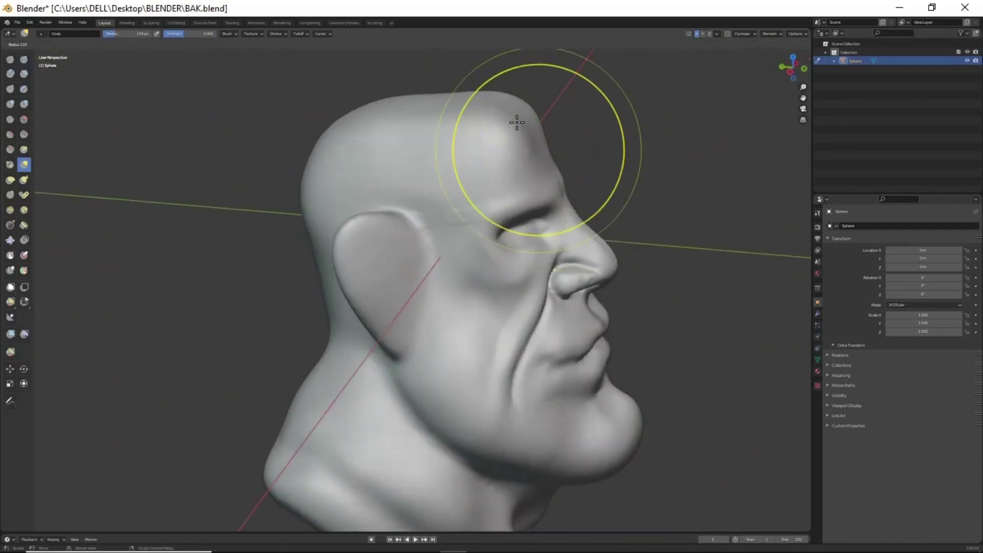
{"action": "left_click", "coordinate": [524, 114]}
{"action": "scroll", "coordinate": [508, 131], "scroll_direction": "down", "scroll_amount": 1}
{"action": "middle_click_drag", "start_coordinate": [499, 193], "coordinate": [534, 147]}
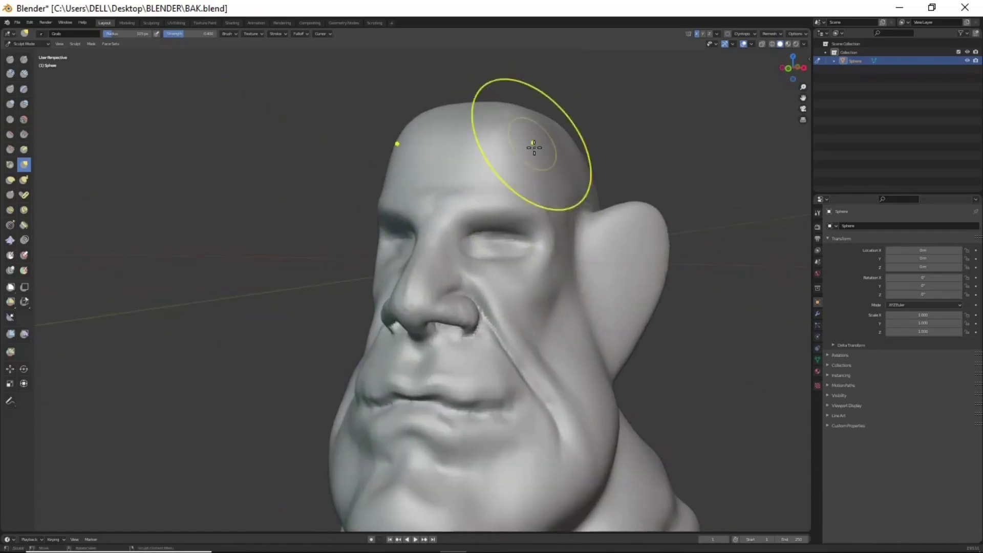
{"action": "middle_click_drag", "start_coordinate": [576, 227], "coordinate": [577, 304]}
{"action": "scroll", "coordinate": [577, 304], "scroll_direction": "up", "scroll_amount": 3}
Step: Carve a sharp, deep crease between the upper and lower lips with Draw Sharp
{"action": "key", "text": "x"}
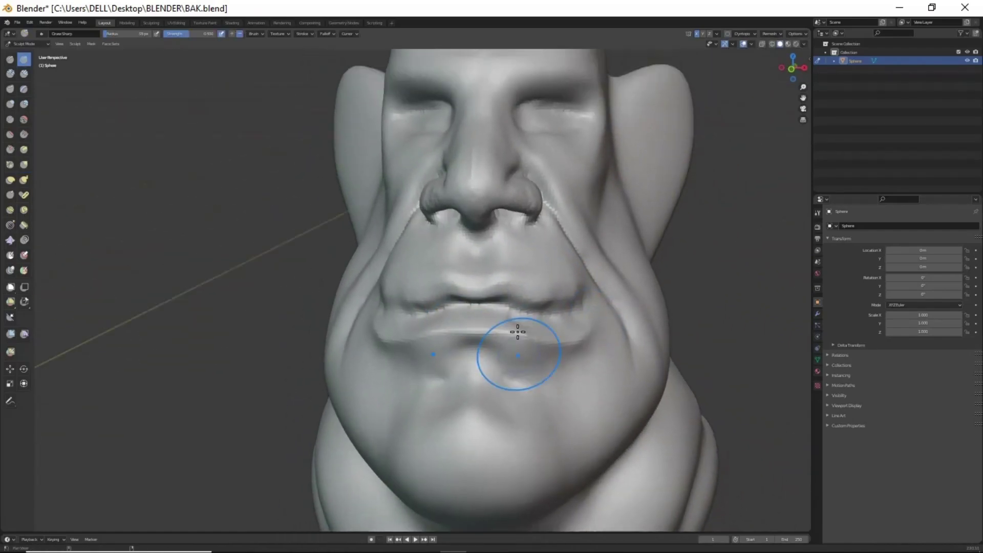
{"action": "middle_click_drag", "start_coordinate": [511, 329], "coordinate": [505, 334]}
{"action": "scroll", "coordinate": [505, 333], "scroll_direction": "up", "scroll_amount": 2}
{"action": "middle_click_drag", "start_coordinate": [485, 300], "coordinate": [423, 309]}
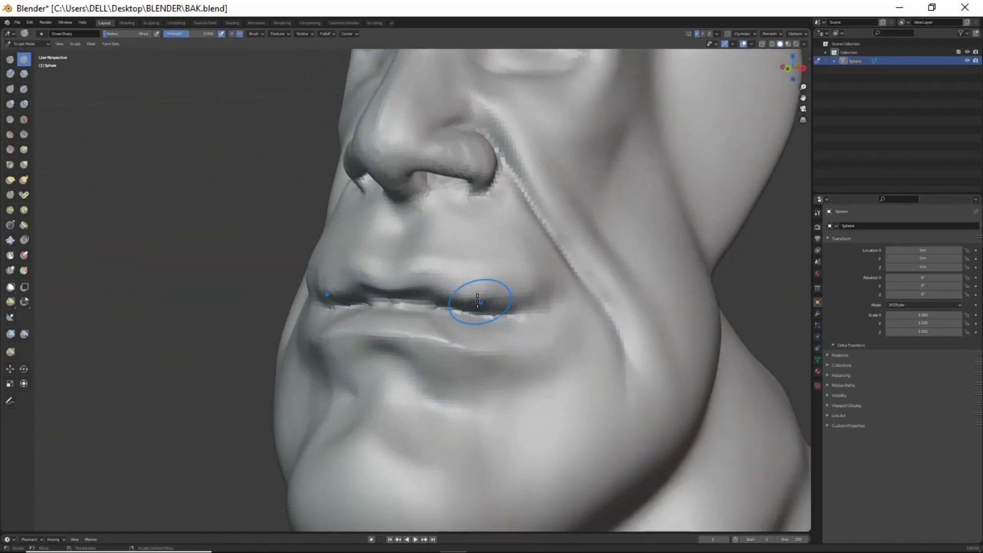
{"action": "scroll", "coordinate": [525, 269], "scroll_direction": "down", "scroll_amount": 2}
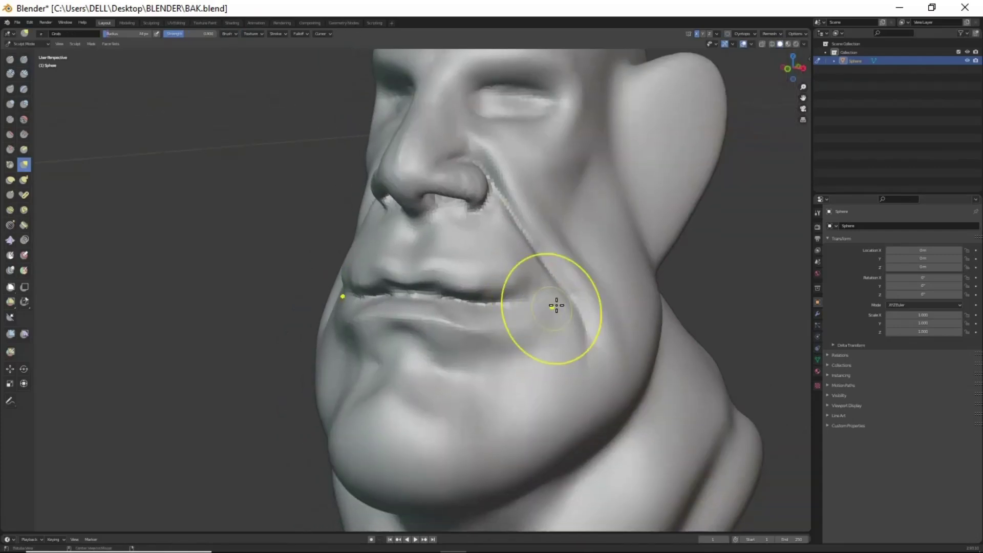
{"action": "mouse_move", "coordinate": [555, 303]}
{"action": "middle_mouse_down"}
{"action": "mouse_move", "coordinate": [481, 286]}
{"action": "mouse_move", "coordinate": [575, 158]}
{"action": "mouse_move", "coordinate": [516, 208]}
{"action": "middle_mouse_up"}
{"action": "scroll", "coordinate": [605, 315], "scroll_direction": "down", "scroll_amount": 3}
Step: Build up the lips with Clay Strips, viewing the mouth from the front and below
{"action": "scroll", "coordinate": [531, 301], "scroll_direction": "up", "scroll_amount": 3}
{"action": "key", "text": "c"}
{"action": "scroll", "coordinate": [574, 157], "scroll_direction": "up", "scroll_amount": 2}
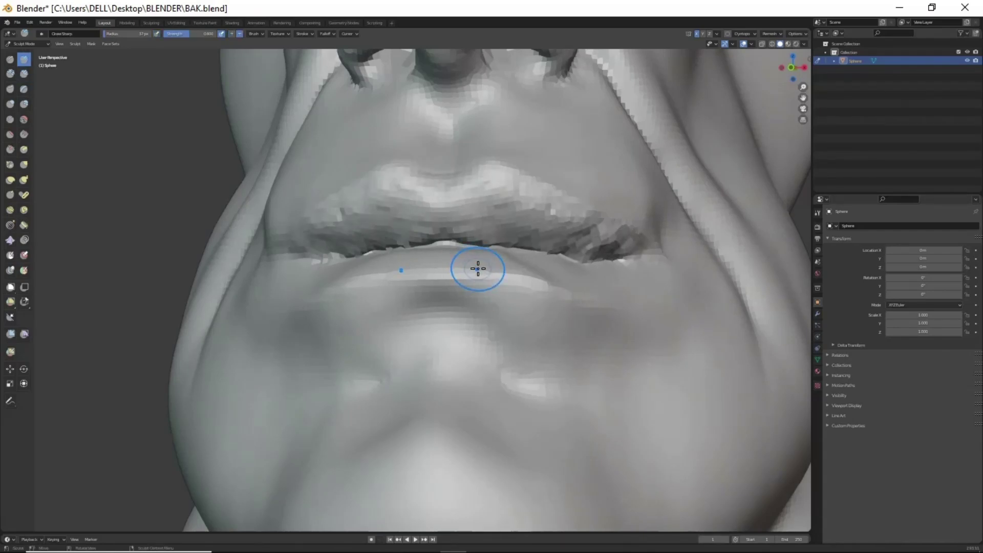
{"action": "middle_click_drag", "start_coordinate": [478, 268], "coordinate": [396, 303]}
{"action": "middle_click_drag", "start_coordinate": [275, 286], "coordinate": [479, 253]}
{"action": "scroll", "coordinate": [497, 306], "scroll_direction": "up", "scroll_amount": 2}
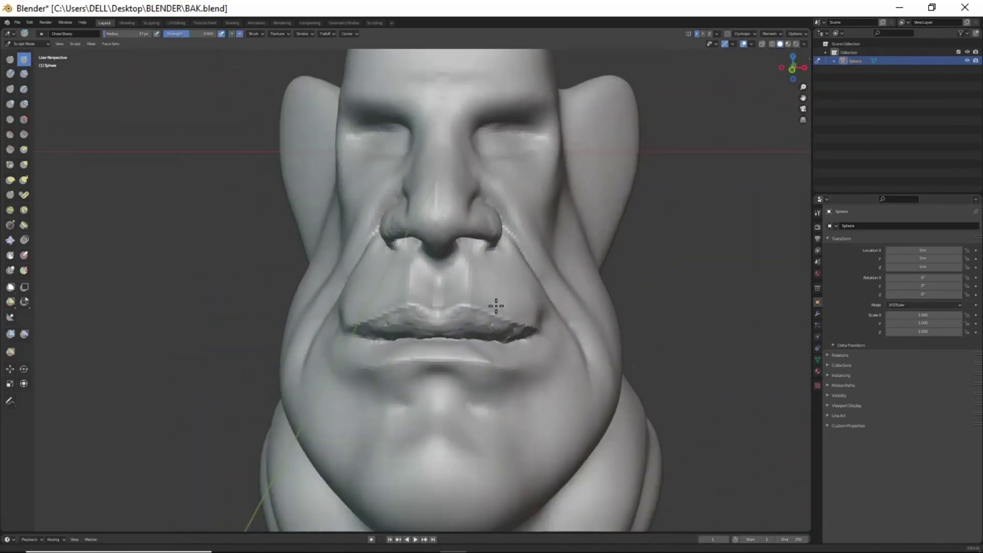
{"action": "mouse_move", "coordinate": [497, 306]}
{"action": "middle_mouse_down"}
{"action": "mouse_move", "coordinate": [496, 290]}
{"action": "mouse_move", "coordinate": [446, 229]}
{"action": "middle_mouse_up"}
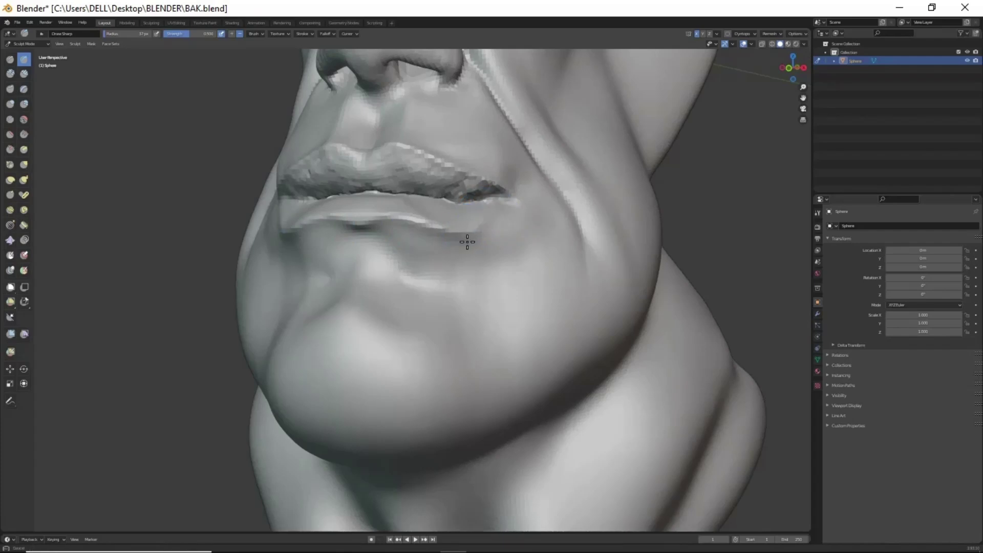
{"action": "scroll", "coordinate": [496, 323], "scroll_direction": "down", "scroll_amount": 2}
{"action": "scroll", "coordinate": [455, 336], "scroll_direction": "up", "scroll_amount": 2}
{"action": "scroll", "coordinate": [493, 289], "scroll_direction": "down", "scroll_amount": 2}
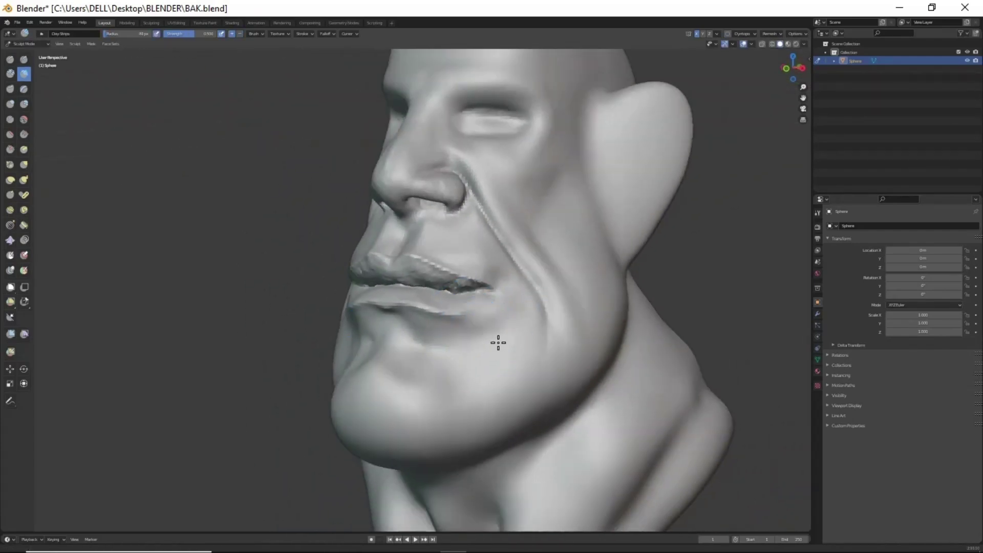
{"action": "scroll", "coordinate": [499, 343], "scroll_direction": "up", "scroll_amount": 2}
Step: Sculpt vertical streaks onto the chin below the lip and check it in front view
{"action": "mouse_move", "coordinate": [530, 295]}
{"action": "left_mouse_down"}
{"action": "mouse_move", "coordinate": [510, 301]}
{"action": "mouse_move", "coordinate": [531, 292]}
{"action": "left_mouse_up"}
{"action": "scroll", "coordinate": [483, 270], "scroll_direction": "down", "scroll_amount": 2}
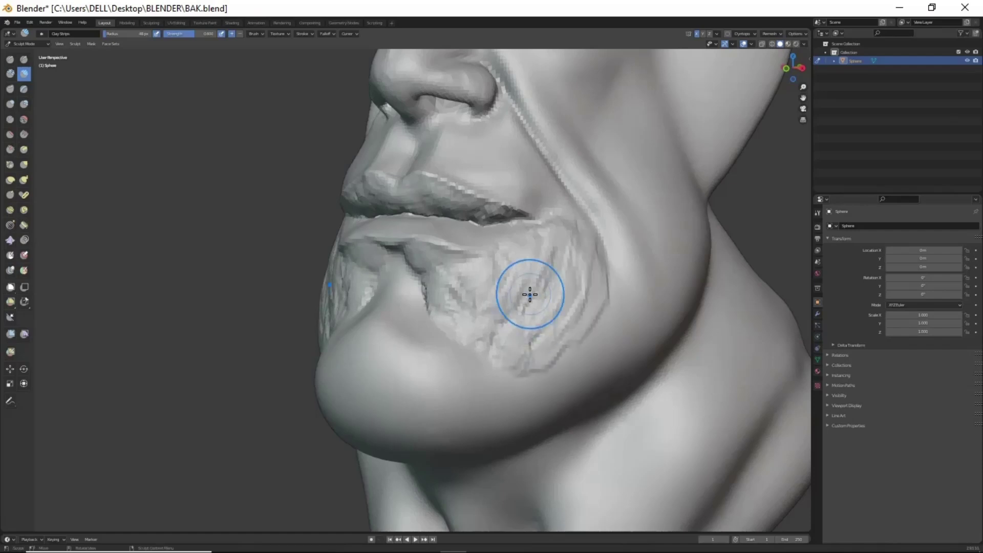
{"action": "scroll", "coordinate": [420, 269], "scroll_direction": "up", "scroll_amount": 2}
{"action": "scroll", "coordinate": [558, 226], "scroll_direction": "down", "scroll_amount": 3}
{"action": "key", "text": "KP_1"}
{"action": "scroll", "coordinate": [479, 241], "scroll_direction": "up", "scroll_amount": 3}
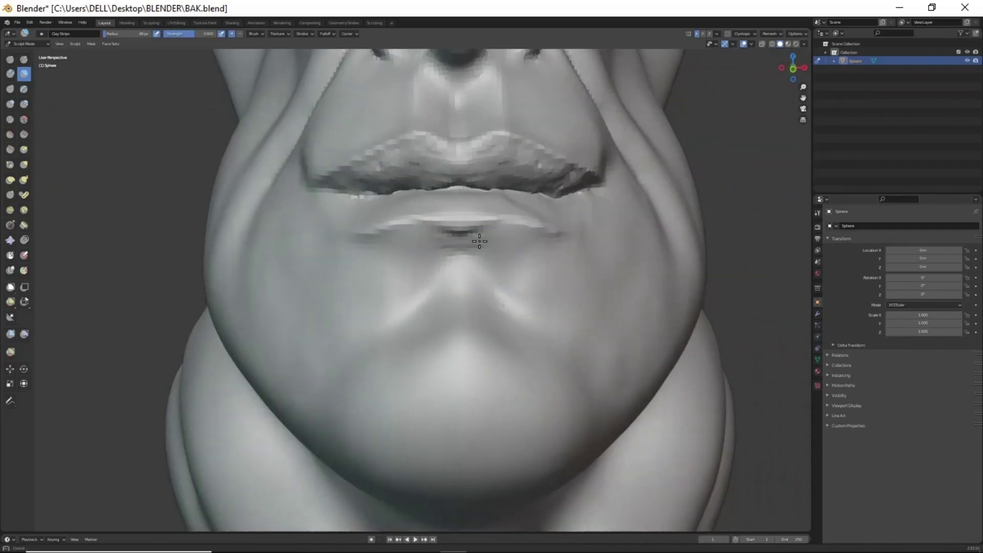
Step: Adjust the mouth shape with a resized Grab brush
{"action": "key", "text": "g"}
{"action": "middle_click_drag", "start_coordinate": [562, 299], "coordinate": [447, 283]}
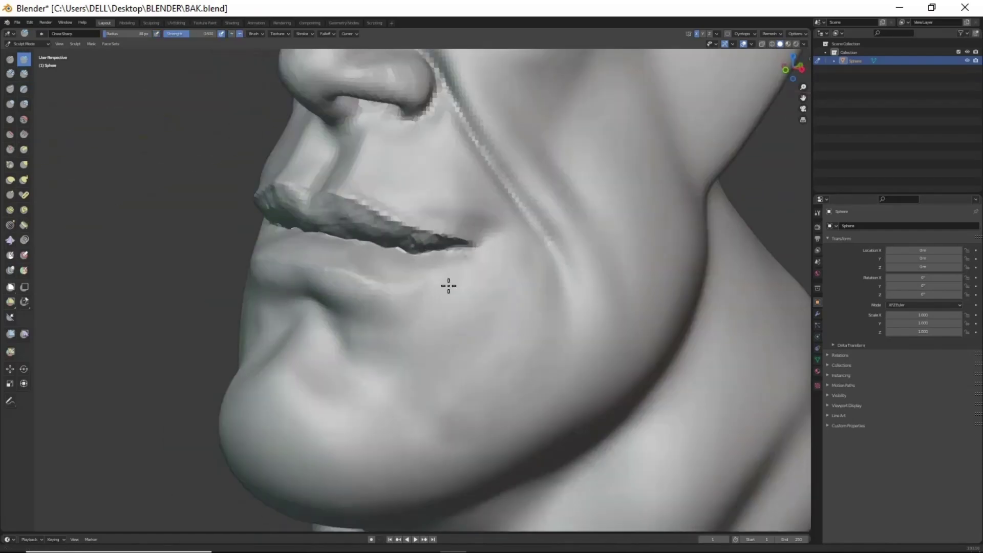
{"action": "scroll", "coordinate": [538, 256], "scroll_direction": "up", "scroll_amount": 2}
{"action": "mouse_move", "coordinate": [538, 257]}
{"action": "middle_mouse_down"}
{"action": "mouse_move", "coordinate": [598, 342]}
{"action": "mouse_move", "coordinate": [577, 338]}
{"action": "middle_mouse_up"}
{"action": "key", "text": "f"}
{"action": "left_click", "coordinate": [577, 338]}
{"action": "scroll", "coordinate": [505, 291], "scroll_direction": "down", "scroll_amount": 2}
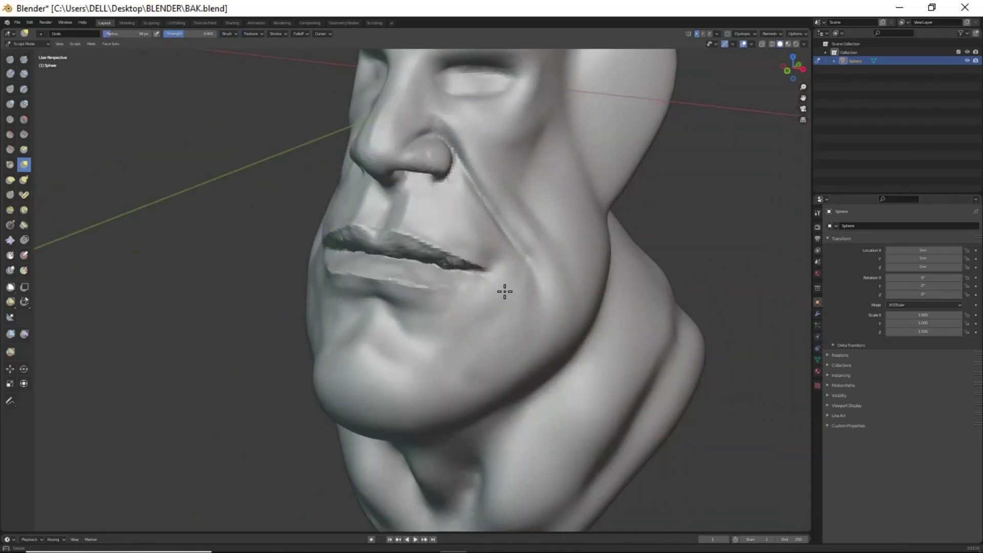
{"action": "mouse_move", "coordinate": [508, 293]}
{"action": "middle_mouse_down"}
{"action": "mouse_move", "coordinate": [521, 309]}
{"action": "mouse_move", "coordinate": [474, 300]}
{"action": "mouse_move", "coordinate": [505, 326]}
{"action": "middle_mouse_up"}
Step: Build up and smooth the upper lip surface with Clay Strips
{"action": "left_click", "coordinate": [24, 60]}
{"action": "scroll", "coordinate": [505, 325], "scroll_direction": "up", "scroll_amount": 2}
{"action": "key", "text": "c"}
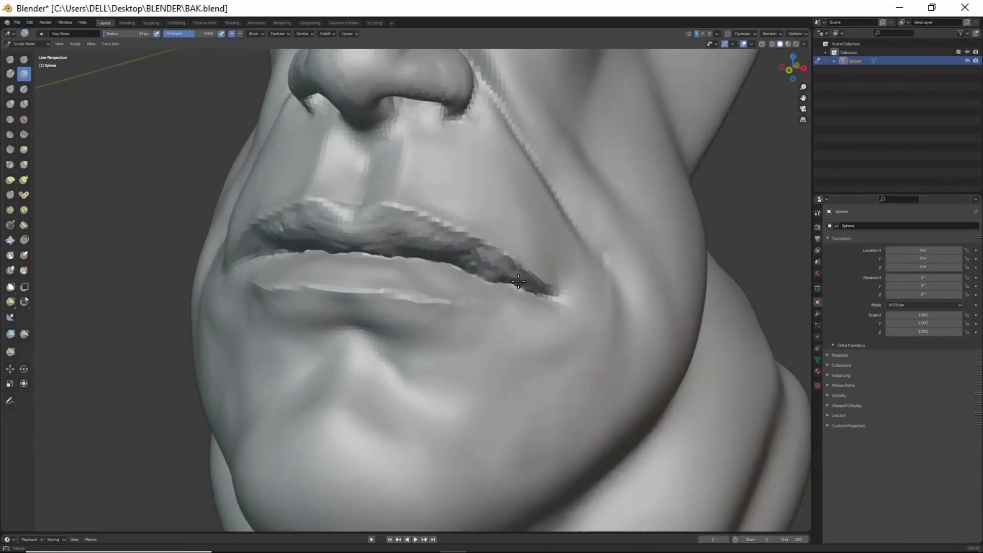
{"action": "middle_click_drag", "start_coordinate": [412, 222], "coordinate": [432, 218]}
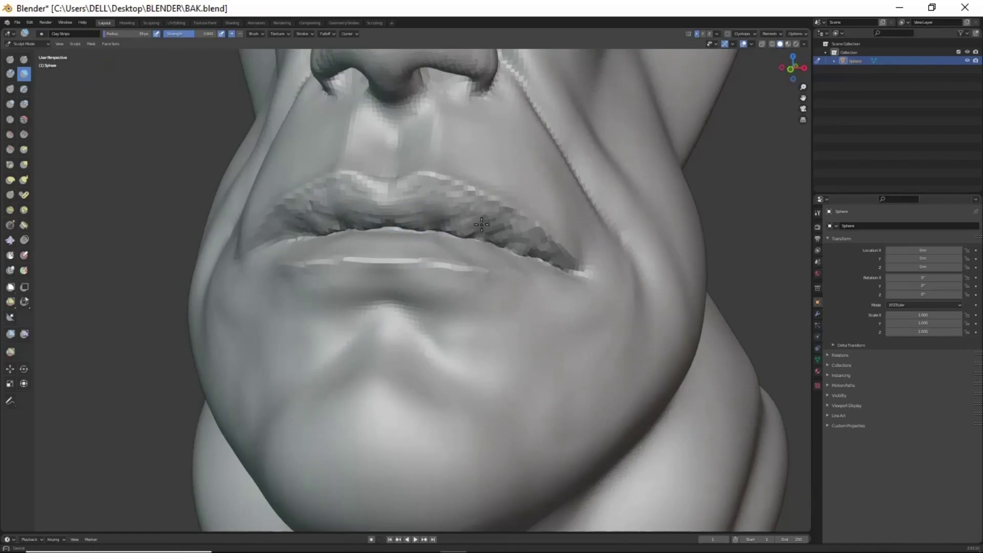
{"action": "left_click_drag", "start_coordinate": [481, 225], "coordinate": [402, 201]}
{"action": "left_click_drag", "start_coordinate": [519, 231], "coordinate": [417, 209]}
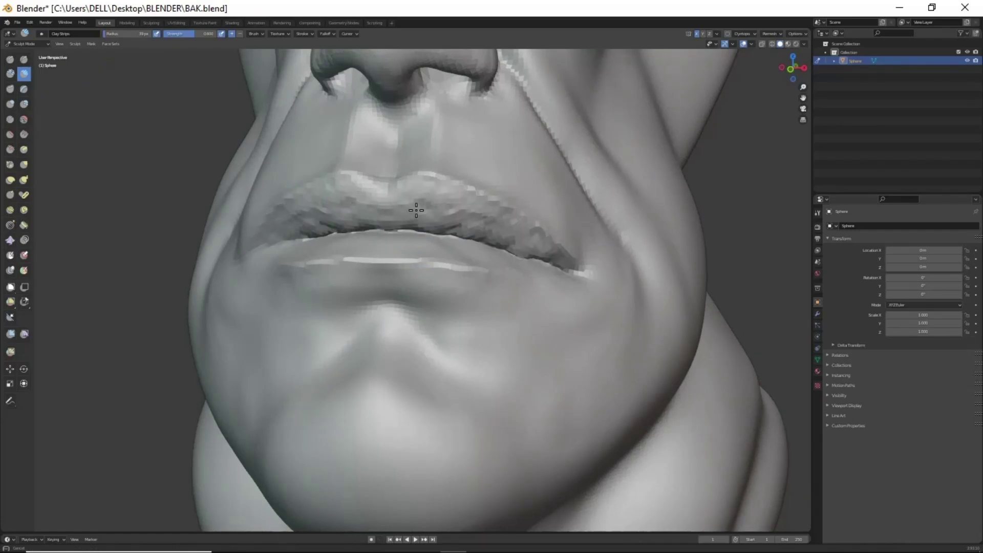
{"action": "mouse_move", "coordinate": [417, 208]}
{"action": "middle_mouse_down"}
{"action": "mouse_move", "coordinate": [505, 322]}
{"action": "mouse_move", "coordinate": [565, 325]}
{"action": "middle_mouse_up"}
{"action": "mouse_move", "coordinate": [499, 349]}
{"action": "middle_mouse_down"}
{"action": "mouse_move", "coordinate": [477, 356]}
{"action": "mouse_move", "coordinate": [505, 367]}
{"action": "middle_mouse_up"}
Step: Refine the lips by alternating the Grab, Clay Strips and Crease brushes
{"action": "key", "text": "g"}
{"action": "mouse_move", "coordinate": [418, 401]}
{"action": "middle_mouse_down"}
{"action": "mouse_move", "coordinate": [446, 287]}
{"action": "mouse_move", "coordinate": [500, 354]}
{"action": "mouse_move", "coordinate": [468, 316]}
{"action": "mouse_move", "coordinate": [597, 318]}
{"action": "mouse_move", "coordinate": [561, 227]}
{"action": "middle_mouse_up"}
{"action": "key", "text": "c"}
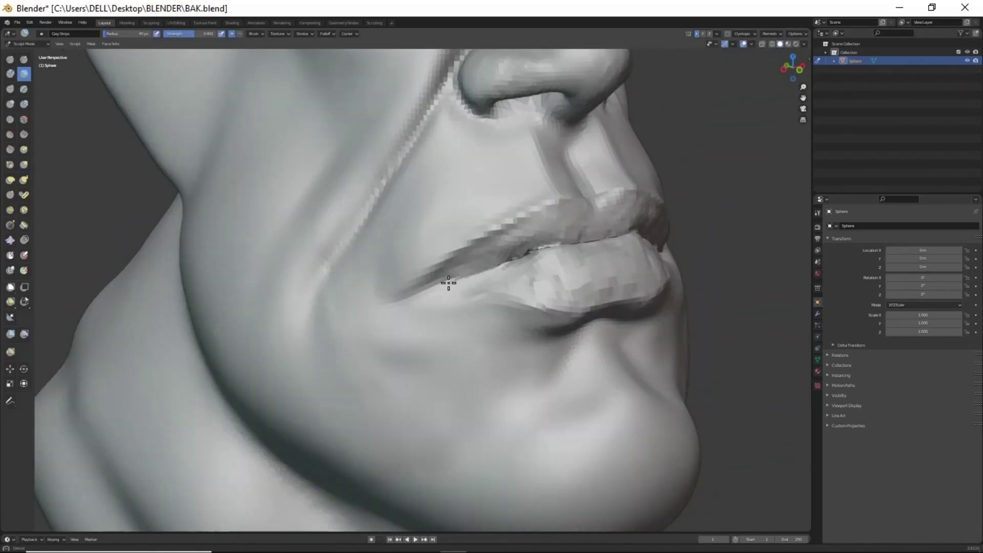
{"action": "mouse_move", "coordinate": [549, 321]}
{"action": "middle_mouse_down"}
{"action": "mouse_move", "coordinate": [479, 221]}
{"action": "mouse_move", "coordinate": [509, 379]}
{"action": "mouse_move", "coordinate": [593, 384]}
{"action": "mouse_move", "coordinate": [452, 264]}
{"action": "middle_mouse_up"}
{"action": "key", "text": "shift+c"}
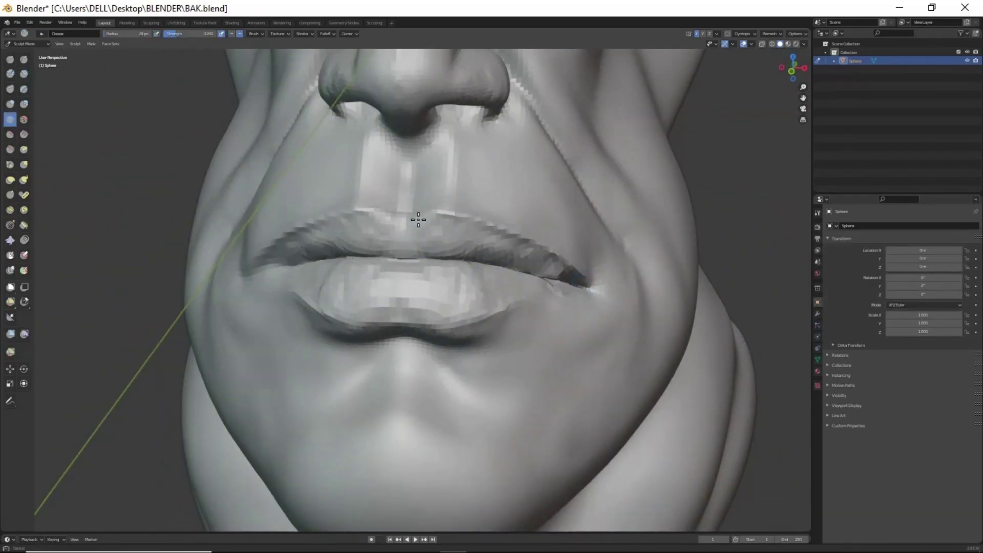
{"action": "mouse_move", "coordinate": [531, 303]}
{"action": "middle_mouse_down"}
{"action": "mouse_move", "coordinate": [558, 407]}
{"action": "mouse_move", "coordinate": [527, 257]}
{"action": "mouse_move", "coordinate": [515, 319]}
{"action": "mouse_move", "coordinate": [380, 266]}
{"action": "middle_mouse_up"}
Step: Fine-tune the mouth corners with Grab and Clay Strips from a frontal view
{"action": "key", "text": "g"}
{"action": "key", "text": "c"}
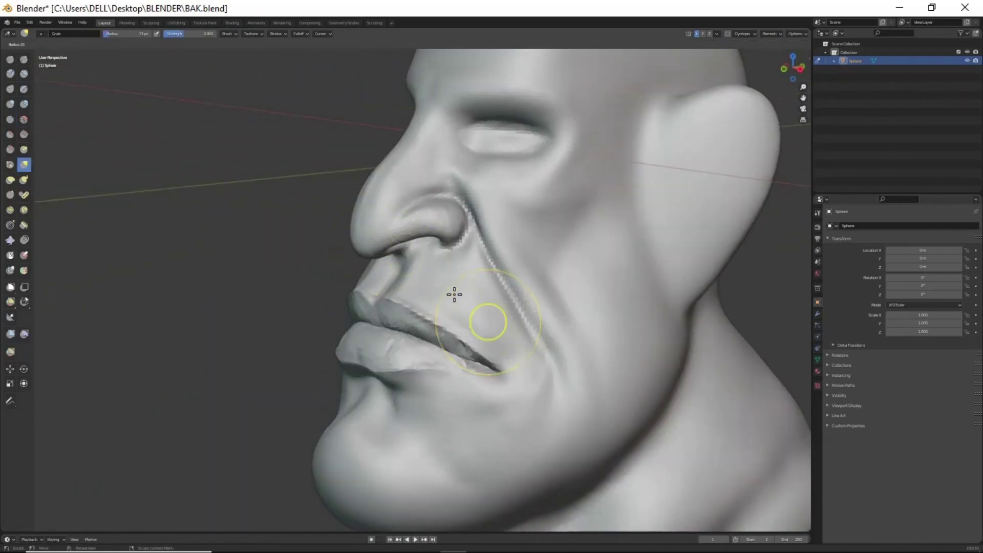
{"action": "mouse_move", "coordinate": [455, 292]}
{"action": "middle_mouse_down"}
{"action": "mouse_move", "coordinate": [452, 258]}
{"action": "mouse_move", "coordinate": [500, 309]}
{"action": "middle_mouse_up"}
{"action": "scroll", "coordinate": [456, 255], "scroll_direction": "down", "scroll_amount": 4}
{"action": "scroll", "coordinate": [500, 327], "scroll_direction": "up", "scroll_amount": 5}
{"action": "key", "text": "shift+x"}
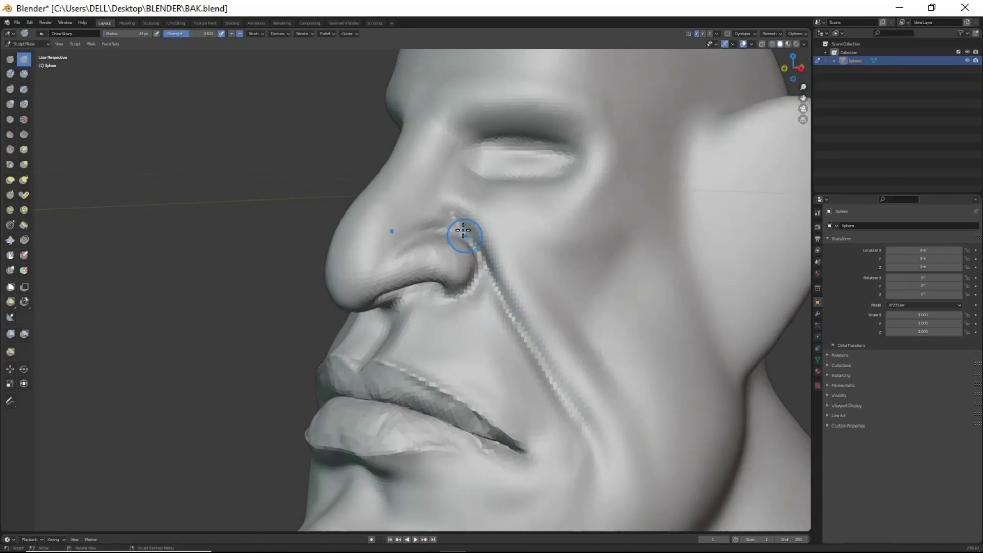
Step: Carve a hook-shaped groove into the ear with Draw Sharp
{"action": "scroll", "coordinate": [451, 227], "scroll_direction": "down", "scroll_amount": 3}
{"action": "mouse_move", "coordinate": [527, 417]}
{"action": "middle_mouse_down"}
{"action": "mouse_move", "coordinate": [502, 323]}
{"action": "mouse_move", "coordinate": [515, 293]}
{"action": "middle_mouse_up"}
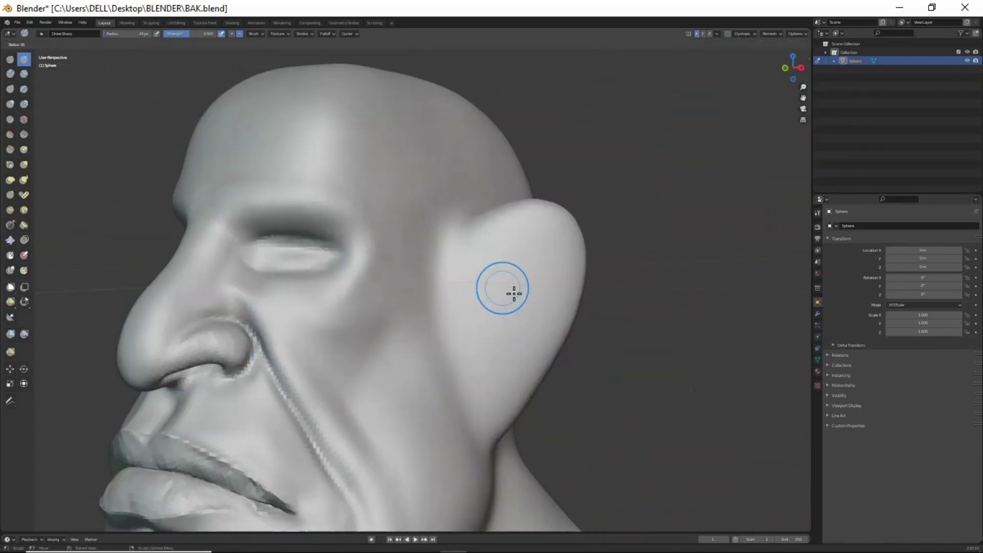
{"action": "scroll", "coordinate": [494, 199], "scroll_direction": "up", "scroll_amount": 2}
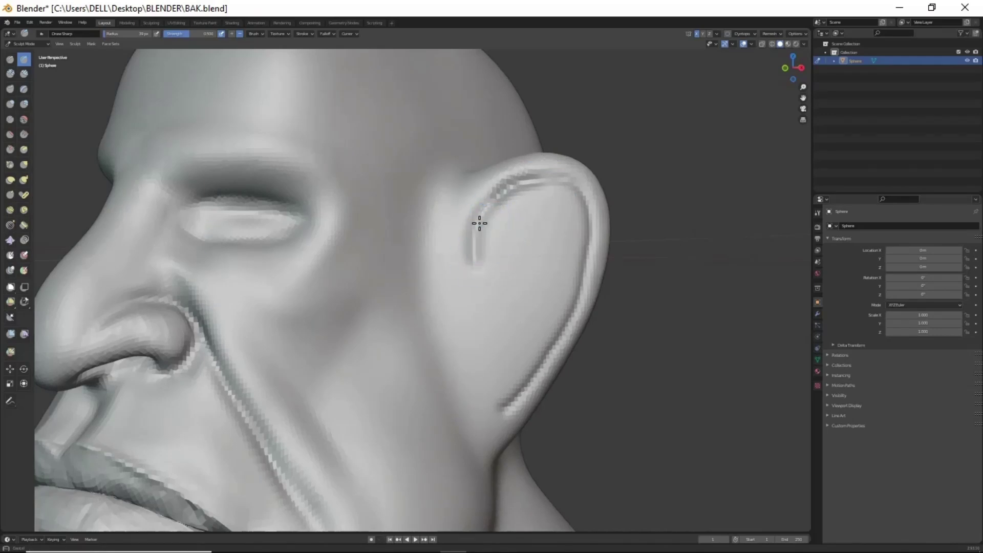
{"action": "left_click_drag", "start_coordinate": [469, 310], "coordinate": [504, 278]}
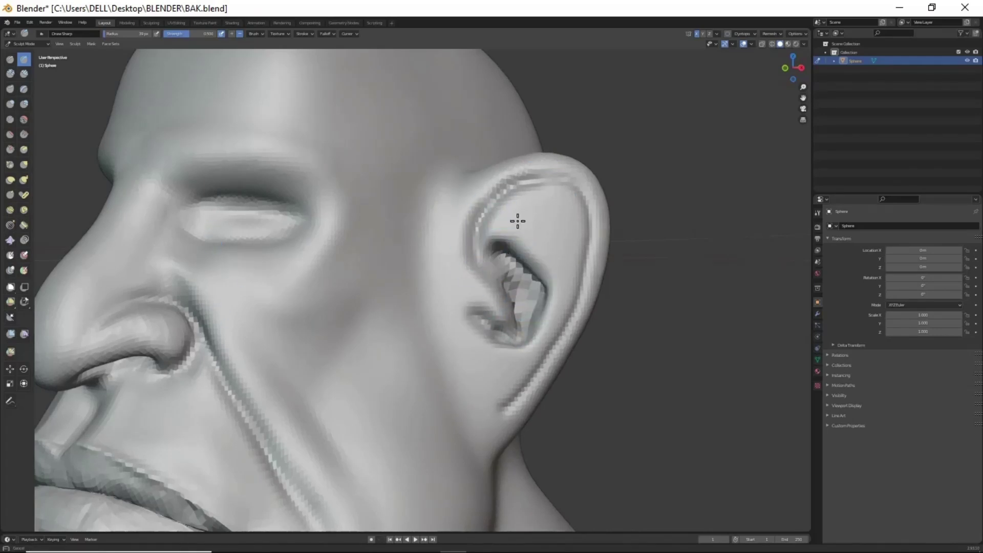
{"action": "scroll", "coordinate": [506, 249], "scroll_direction": "down", "scroll_amount": 3}
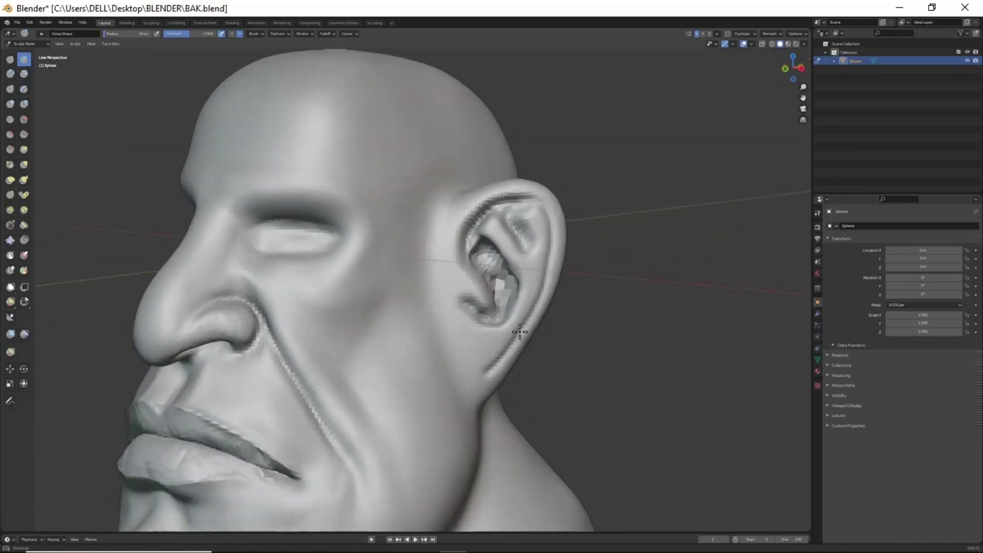
{"action": "scroll", "coordinate": [492, 225], "scroll_direction": "up", "scroll_amount": 3}
Step: Reshape the inner ear to remove the faceted lump
{"action": "middle_click_drag", "start_coordinate": [500, 153], "coordinate": [491, 209]}
{"action": "left_click_drag", "start_coordinate": [491, 209], "coordinate": [459, 239]}
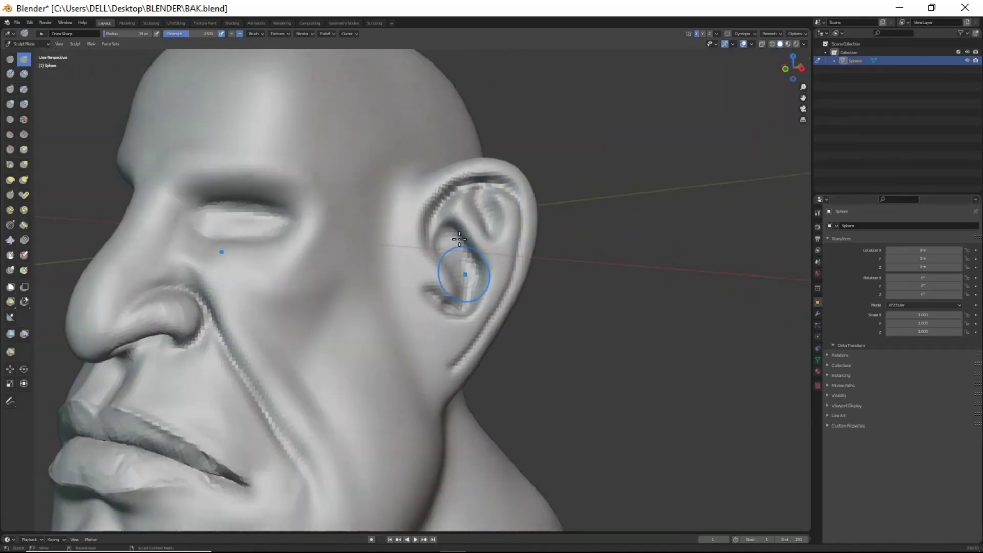
{"action": "left_click_drag", "start_coordinate": [459, 279], "coordinate": [488, 314]}
{"action": "key", "text": "shift+space"}
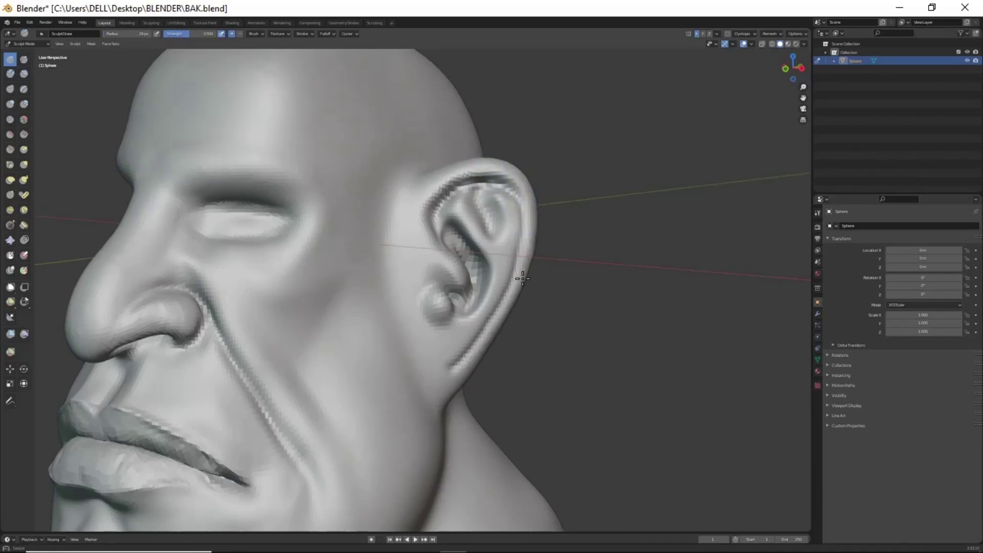
Step: Undo and then redo the sharp strokes on the ear
{"action": "key", "text": "ctrl+z"}
{"action": "key", "text": "g"}
{"action": "mouse_move", "coordinate": [451, 406]}
{"action": "middle_mouse_down"}
{"action": "mouse_move", "coordinate": [434, 408]}
{"action": "mouse_move", "coordinate": [604, 329]}
{"action": "mouse_move", "coordinate": [533, 369]}
{"action": "middle_mouse_up"}
{"action": "scroll", "coordinate": [533, 369], "scroll_direction": "up", "scroll_amount": 3}
{"action": "key", "text": "ctrl+shift+z"}
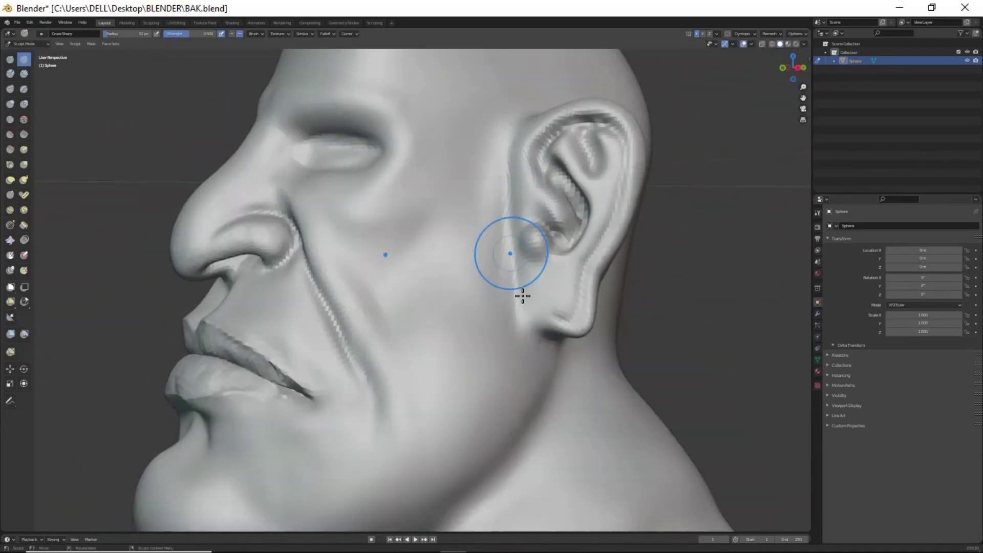
Step: Lay rough Clay Strips strokes across the cheek in front of the ear
{"action": "mouse_move", "coordinate": [509, 310]}
{"action": "middle_mouse_down"}
{"action": "mouse_move", "coordinate": [564, 318]}
{"action": "mouse_move", "coordinate": [534, 338]}
{"action": "middle_mouse_up"}
{"action": "scroll", "coordinate": [534, 338], "scroll_direction": "down", "scroll_amount": 2}
{"action": "key", "text": "c"}
{"action": "mouse_move", "coordinate": [484, 379]}
{"action": "left_mouse_down"}
{"action": "mouse_move", "coordinate": [489, 336]}
{"action": "mouse_move", "coordinate": [464, 433]}
{"action": "mouse_move", "coordinate": [452, 397]}
{"action": "left_mouse_up"}
Step: Add another clay stroke on the cheek, then inspect the face, jaw, neck and back of the head
{"action": "mouse_move", "coordinate": [452, 398]}
{"action": "middle_mouse_down"}
{"action": "mouse_move", "coordinate": [486, 255]}
{"action": "mouse_move", "coordinate": [492, 260]}
{"action": "mouse_move", "coordinate": [473, 259]}
{"action": "mouse_move", "coordinate": [479, 264]}
{"action": "mouse_move", "coordinate": [484, 205]}
{"action": "mouse_move", "coordinate": [434, 363]}
{"action": "middle_mouse_up"}
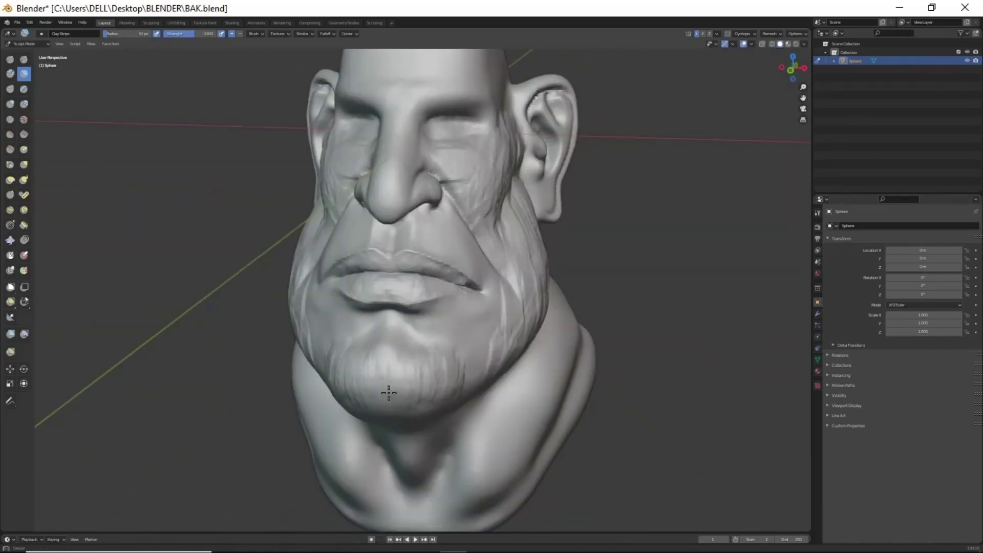
{"action": "mouse_move", "coordinate": [389, 393]}
{"action": "middle_mouse_down"}
{"action": "mouse_move", "coordinate": [424, 340]}
{"action": "mouse_move", "coordinate": [478, 386]}
{"action": "middle_mouse_up"}
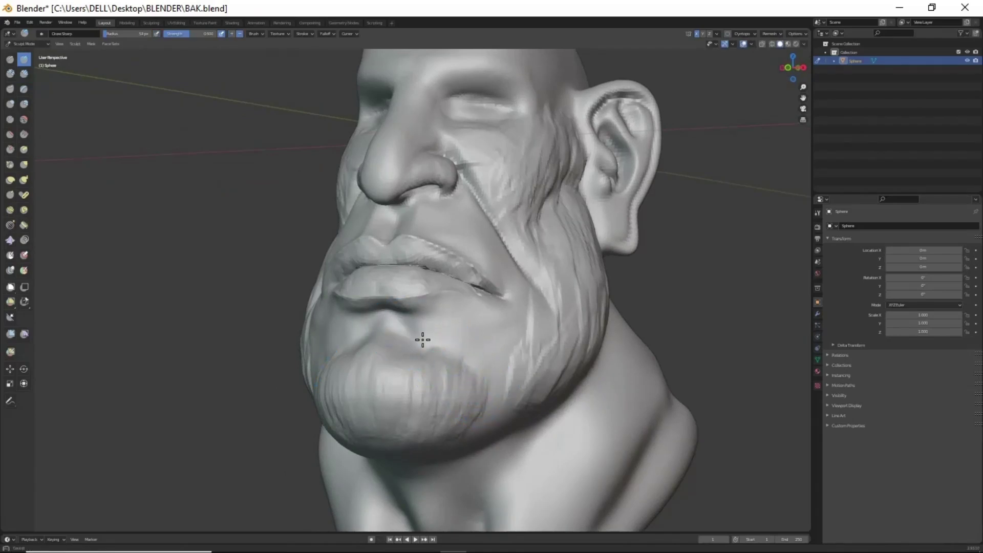
{"action": "middle_click_drag", "start_coordinate": [395, 333], "coordinate": [479, 384]}
{"action": "scroll", "coordinate": [488, 241], "scroll_direction": "up", "scroll_amount": 2}
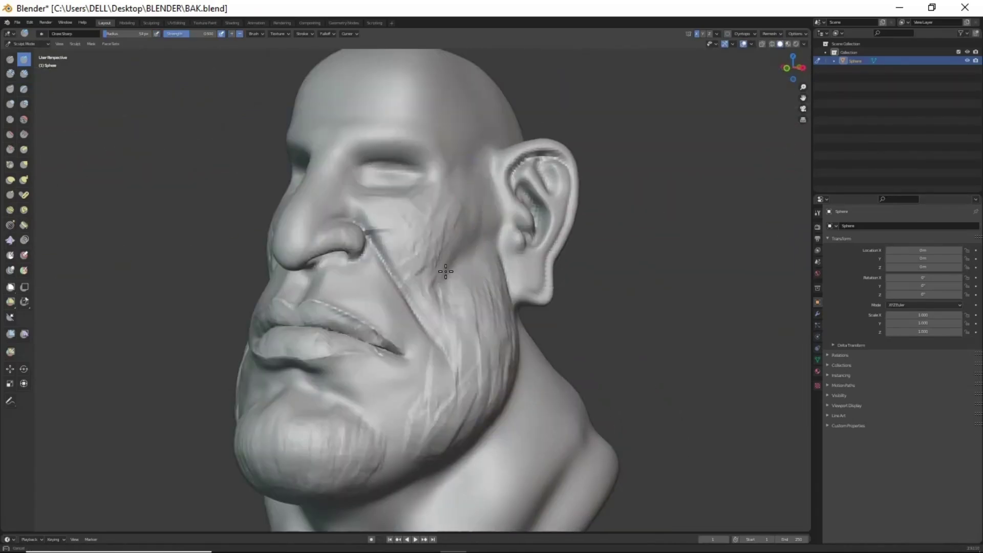
{"action": "mouse_move", "coordinate": [445, 271]}
{"action": "middle_mouse_down"}
{"action": "mouse_move", "coordinate": [479, 260]}
{"action": "mouse_move", "coordinate": [480, 337]}
{"action": "middle_mouse_up"}
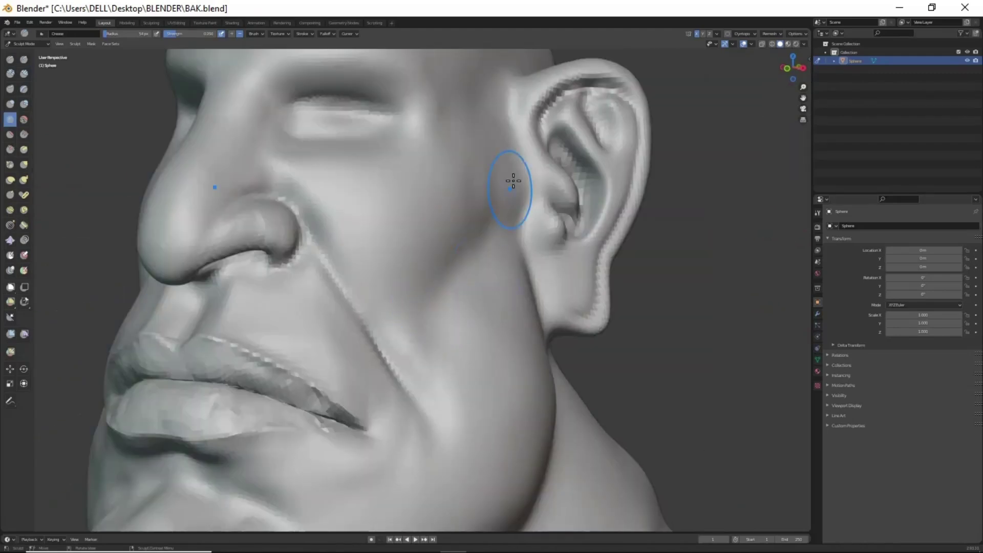
{"action": "middle_click_drag", "start_coordinate": [542, 308], "coordinate": [414, 165]}
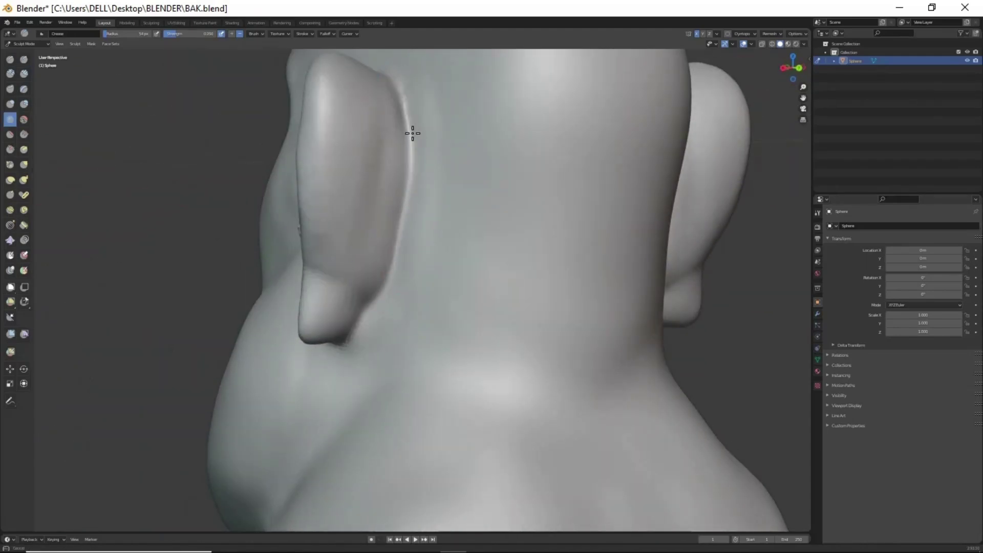
Step: Carve the nasolabial fold from nostril to mouth corner with Draw Sharp and Clay Strips
{"action": "mouse_move", "coordinate": [373, 226]}
{"action": "middle_mouse_down"}
{"action": "mouse_move", "coordinate": [437, 310]}
{"action": "mouse_move", "coordinate": [357, 234]}
{"action": "mouse_move", "coordinate": [433, 236]}
{"action": "mouse_move", "coordinate": [443, 281]}
{"action": "mouse_move", "coordinate": [410, 351]}
{"action": "mouse_move", "coordinate": [478, 377]}
{"action": "mouse_move", "coordinate": [547, 366]}
{"action": "mouse_move", "coordinate": [492, 311]}
{"action": "mouse_move", "coordinate": [492, 352]}
{"action": "mouse_move", "coordinate": [484, 282]}
{"action": "middle_mouse_up"}
{"action": "key", "text": "x"}
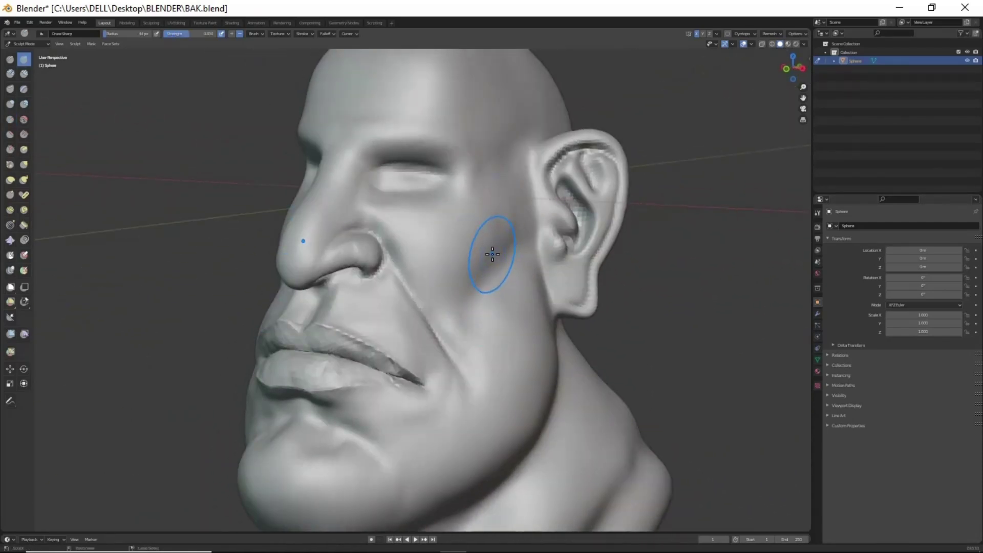
{"action": "mouse_move", "coordinate": [480, 237]}
{"action": "middle_mouse_down"}
{"action": "mouse_move", "coordinate": [461, 274]}
{"action": "mouse_move", "coordinate": [487, 264]}
{"action": "mouse_move", "coordinate": [498, 369]}
{"action": "mouse_move", "coordinate": [461, 345]}
{"action": "middle_mouse_up"}
{"action": "key", "text": "c"}
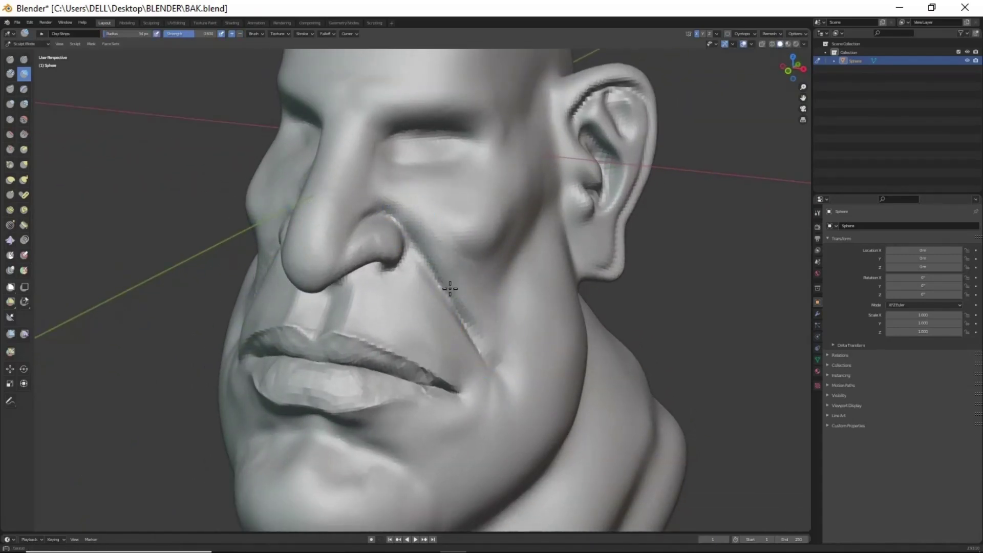
{"action": "middle_click_drag", "start_coordinate": [399, 222], "coordinate": [476, 345]}
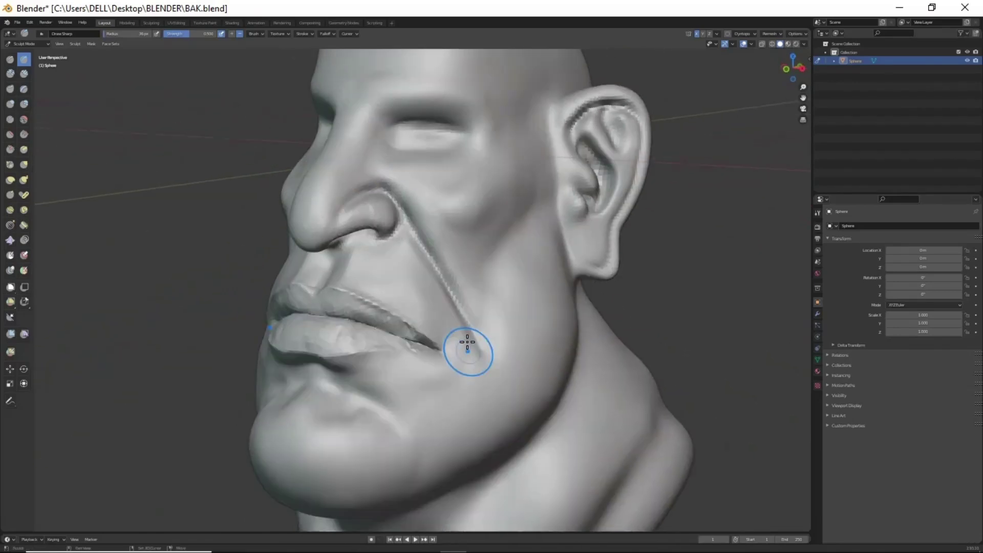
{"action": "key", "text": "ctrl+Tab"}
{"action": "key", "text": "shift+a"}
Step: Add a UV sphere, rotate it 90° on X, and shrink it to eyeball size
{"action": "left_click", "coordinate": [450, 377]}
{"action": "type", "text": "rx90"}
{"action": "key", "text": "Return"}
{"action": "key", "text": "s"}
{"action": "key", "text": "KP_1"}
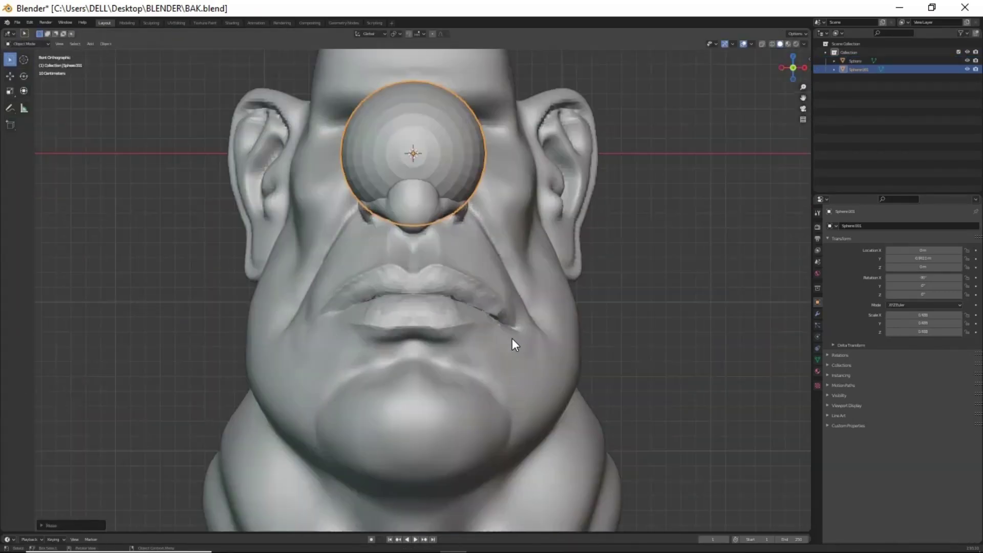
{"action": "scroll", "coordinate": [513, 338], "scroll_direction": "down", "scroll_amount": 3}
Step: Position the eyeball in the eye socket, checking front and side views
{"action": "key", "text": "g"}
{"action": "key", "text": "s"}
{"action": "left_click", "coordinate": [545, 319]}
{"action": "key", "text": "KP_3"}
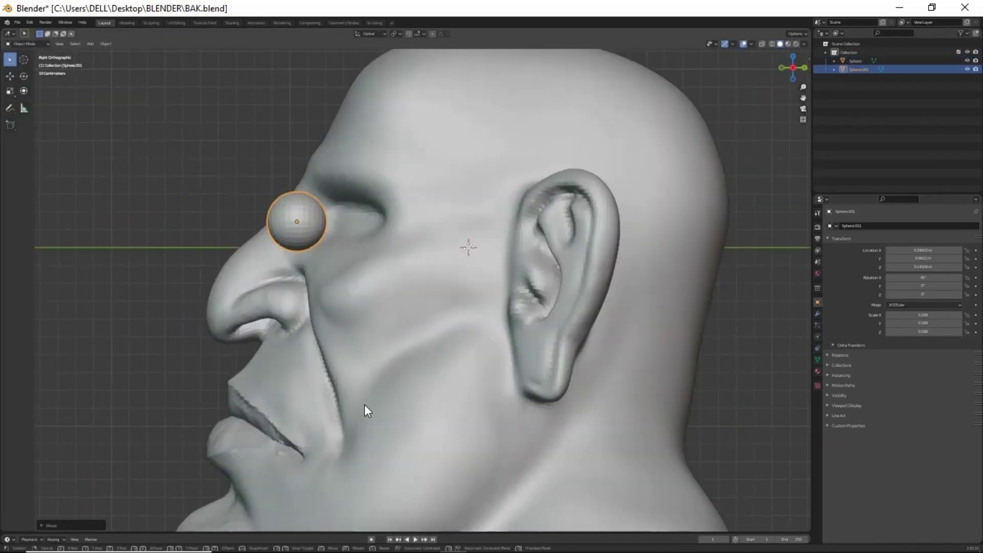
{"action": "key", "text": "g"}
{"action": "left_click", "coordinate": [408, 405]}
{"action": "key", "text": "KP_1"}
{"action": "key", "text": "g"}
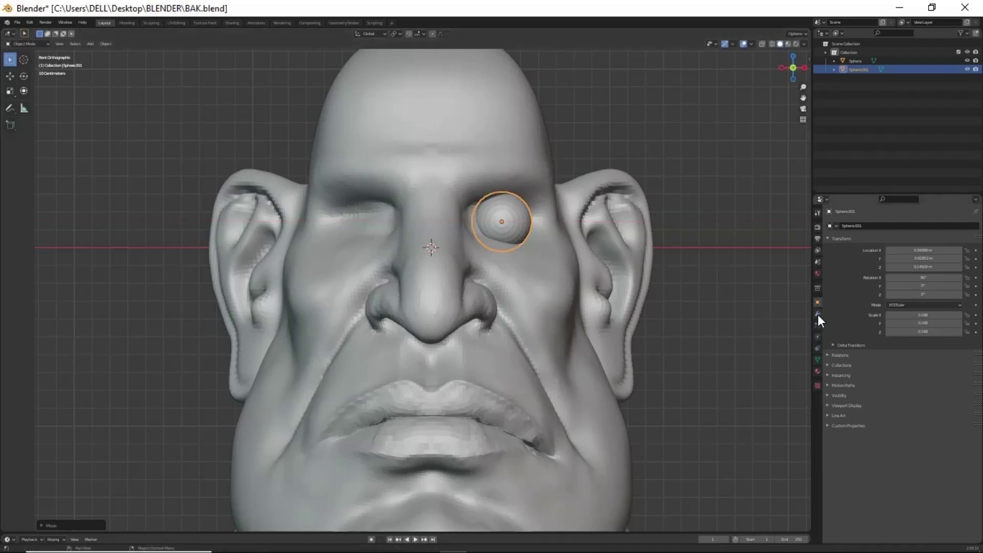
Step: Mirror the eyeball into the other socket and put the head back into Sculpt Mode
{"action": "left_click", "coordinate": [818, 314]}
{"action": "mouse_move", "coordinate": [527, 263]}
{"action": "middle_mouse_down"}
{"action": "mouse_move", "coordinate": [527, 400]}
{"action": "mouse_move", "coordinate": [525, 386]}
{"action": "middle_mouse_up"}
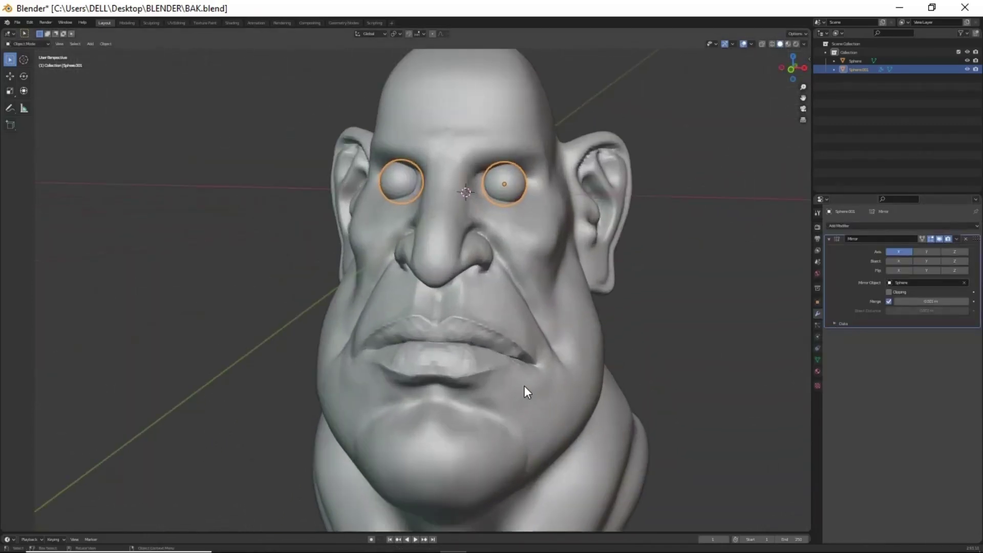
{"action": "left_click", "coordinate": [525, 386]}
{"action": "key", "text": "ctrl+Tab"}
{"action": "left_click", "coordinate": [435, 333]}
{"action": "mouse_move", "coordinate": [434, 333]}
{"action": "middle_mouse_down"}
{"action": "mouse_move", "coordinate": [525, 369]}
{"action": "mouse_move", "coordinate": [516, 308]}
{"action": "middle_mouse_up"}
Step: Build up the upper and lower eyelids around the eyeballs with the Draw brush
{"action": "key", "text": "x"}
{"action": "left_click_drag", "start_coordinate": [441, 287], "coordinate": [568, 267]}
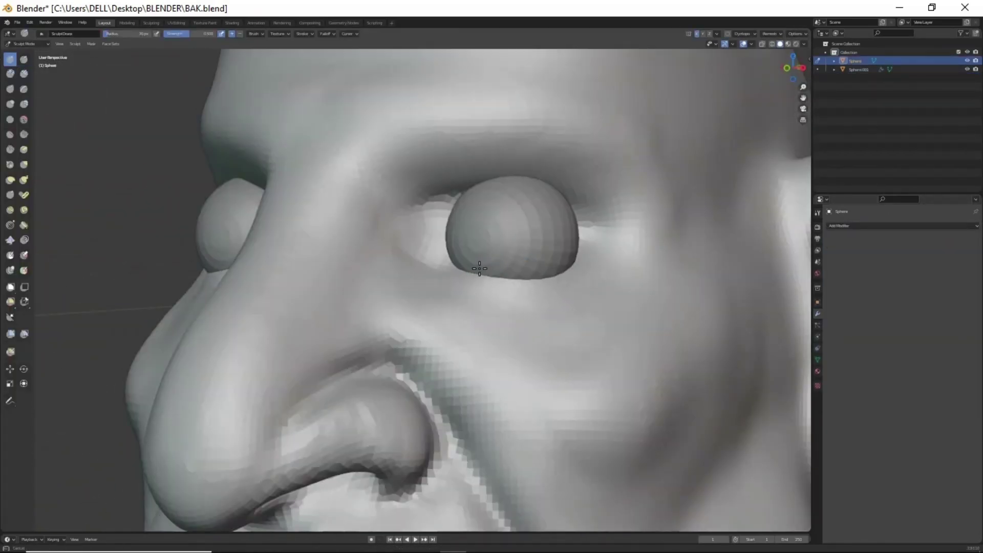
{"action": "left_click_drag", "start_coordinate": [492, 184], "coordinate": [584, 169]}
{"action": "mouse_move", "coordinate": [436, 204]}
{"action": "left_mouse_down"}
{"action": "mouse_move", "coordinate": [555, 200]}
{"action": "mouse_move", "coordinate": [589, 226]}
{"action": "left_mouse_up"}
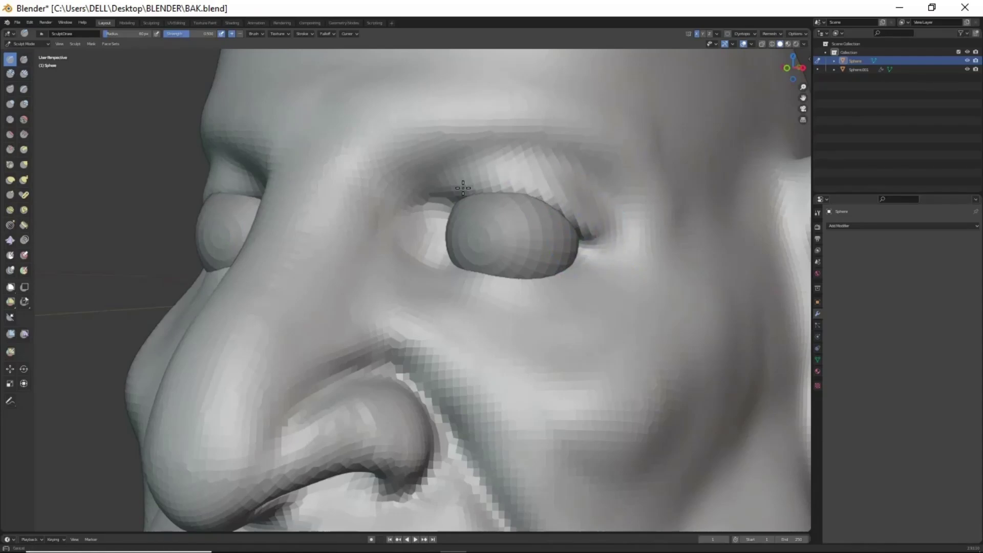
{"action": "left_click_drag", "start_coordinate": [476, 184], "coordinate": [604, 215]}
{"action": "left_click_drag", "start_coordinate": [573, 258], "coordinate": [496, 269]}
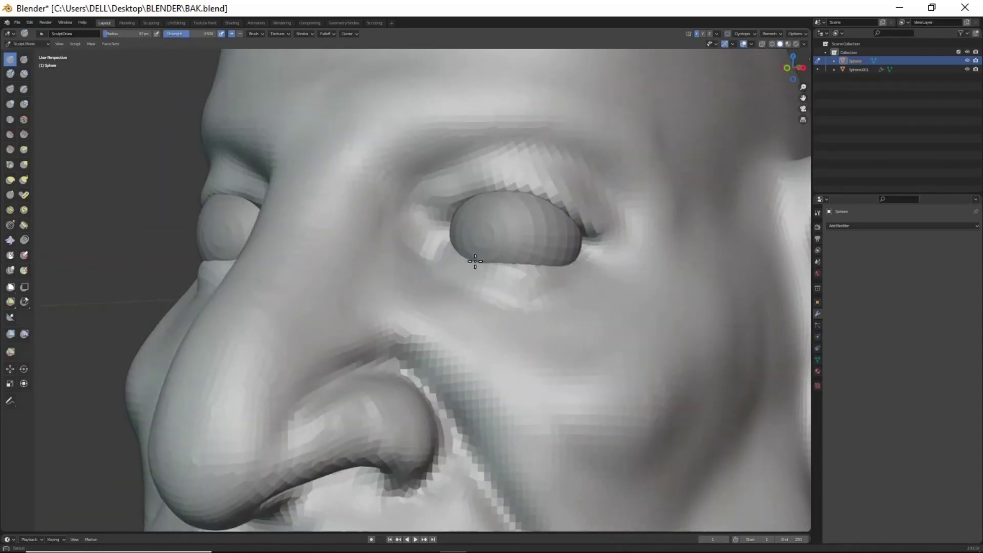
{"action": "middle_click_drag", "start_coordinate": [595, 267], "coordinate": [514, 268]}
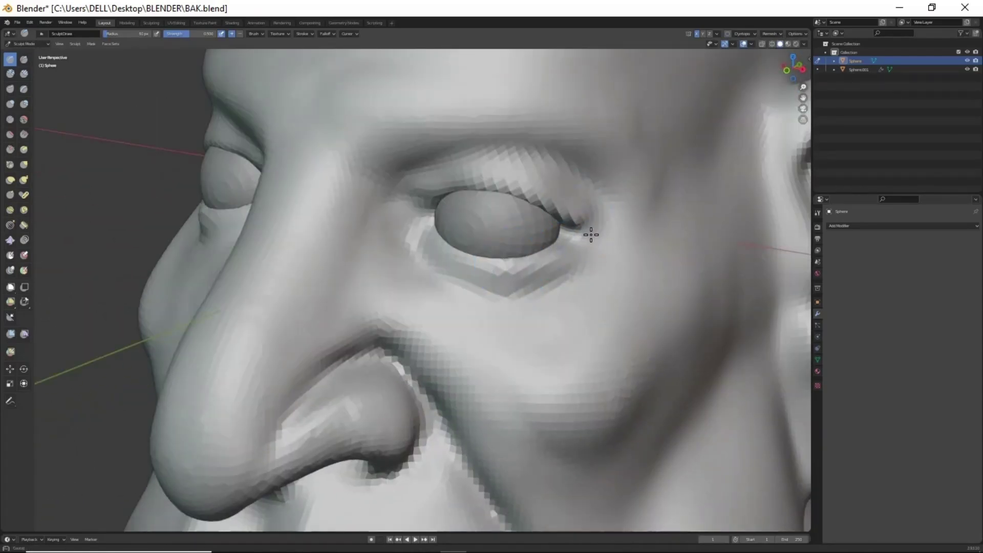
{"action": "scroll", "coordinate": [438, 215], "scroll_direction": "down", "scroll_amount": 2}
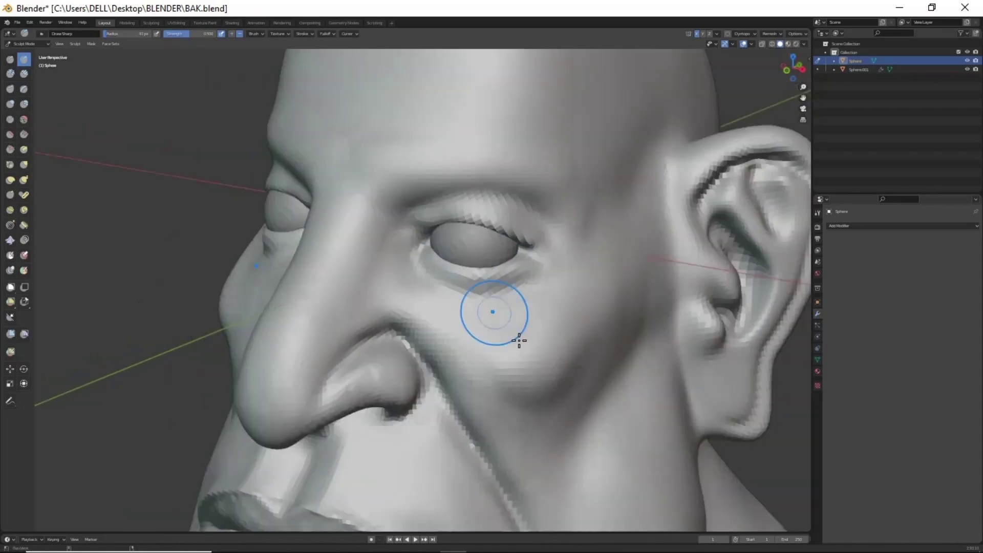
{"action": "middle_click_drag", "start_coordinate": [517, 338], "coordinate": [479, 229]}
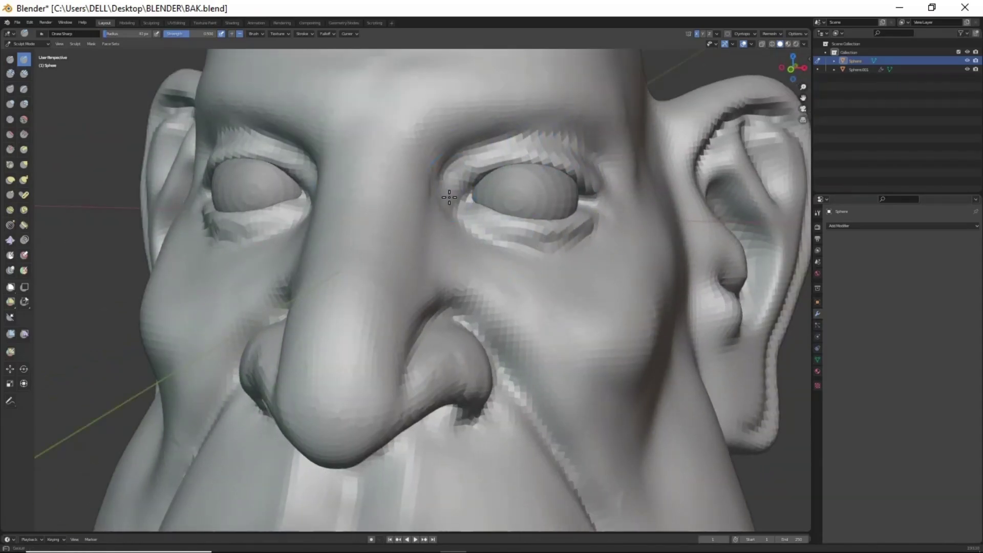
{"action": "middle_click_drag", "start_coordinate": [593, 164], "coordinate": [536, 261]}
{"action": "scroll", "coordinate": [537, 261], "scroll_direction": "up", "scroll_amount": 3}
{"action": "scroll", "coordinate": [524, 191], "scroll_direction": "down", "scroll_amount": 3}
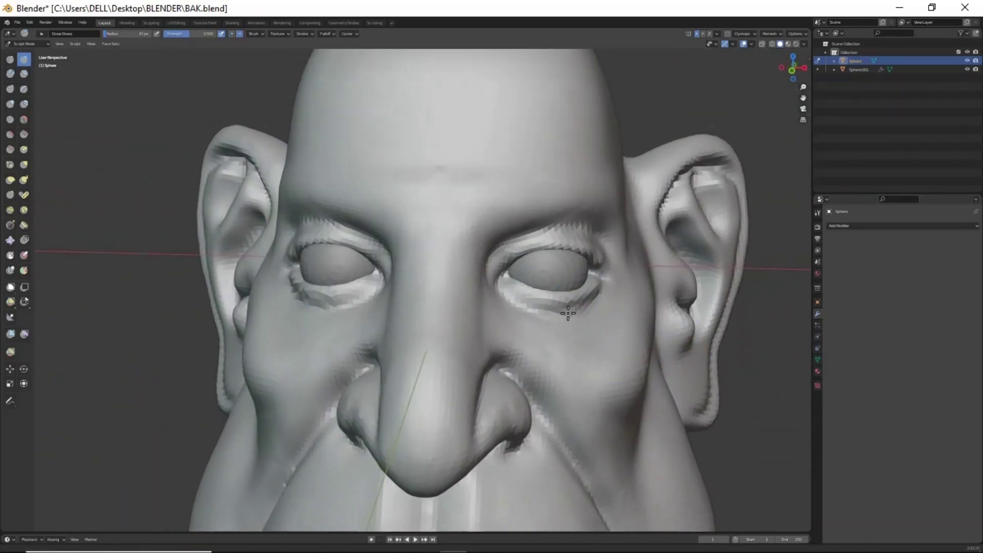
Step: Rough up the brow and forehead with Clay Strips
{"action": "key", "text": "c"}
{"action": "mouse_move", "coordinate": [524, 191]}
{"action": "middle_mouse_down"}
{"action": "mouse_move", "coordinate": [523, 285]}
{"action": "mouse_move", "coordinate": [451, 208]}
{"action": "middle_mouse_up"}
{"action": "mouse_move", "coordinate": [525, 194]}
{"action": "left_mouse_down"}
{"action": "mouse_move", "coordinate": [451, 164]}
{"action": "mouse_move", "coordinate": [532, 126]}
{"action": "left_mouse_up"}
{"action": "mouse_move", "coordinate": [589, 227]}
{"action": "left_mouse_down"}
{"action": "mouse_move", "coordinate": [503, 215]}
{"action": "mouse_move", "coordinate": [437, 186]}
{"action": "left_mouse_up"}
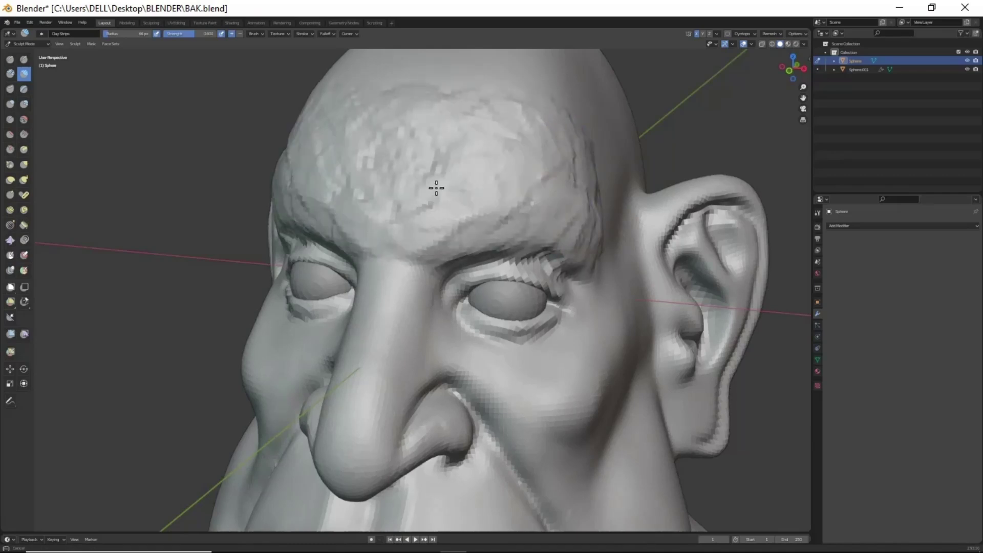
{"action": "scroll", "coordinate": [437, 187], "scroll_direction": "down", "scroll_amount": 3}
{"action": "middle_click_drag", "start_coordinate": [437, 186], "coordinate": [461, 160]}
{"action": "middle_click_drag", "start_coordinate": [525, 291], "coordinate": [582, 352]}
{"action": "scroll", "coordinate": [574, 209], "scroll_direction": "up", "scroll_amount": 3}
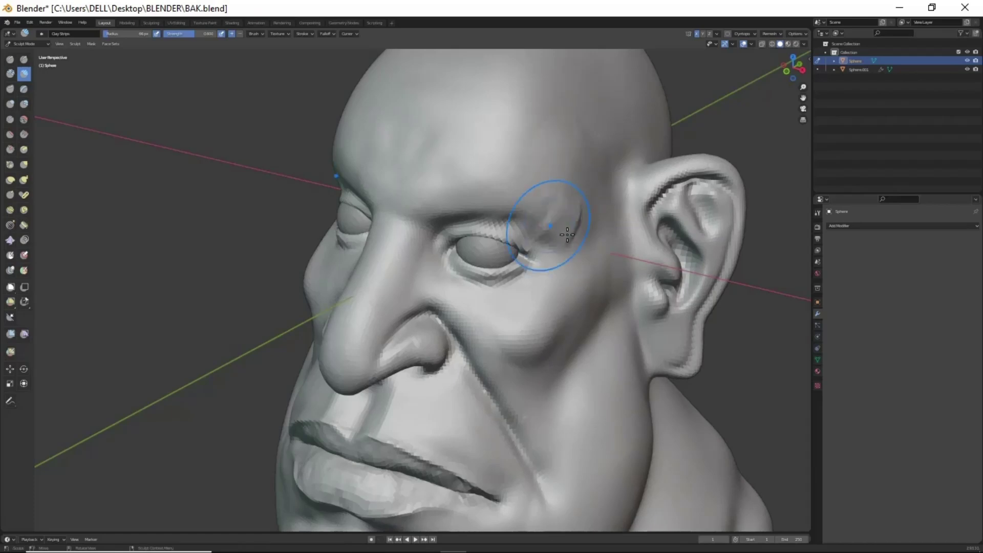
{"action": "mouse_move", "coordinate": [550, 222]}
{"action": "middle_mouse_down"}
{"action": "mouse_move", "coordinate": [571, 297]}
{"action": "mouse_move", "coordinate": [516, 195]}
{"action": "middle_mouse_up"}
{"action": "scroll", "coordinate": [513, 231], "scroll_direction": "down", "scroll_amount": 3}
{"action": "middle_click_drag", "start_coordinate": [570, 307], "coordinate": [593, 258]}
{"action": "scroll", "coordinate": [593, 257], "scroll_direction": "up", "scroll_amount": 3}
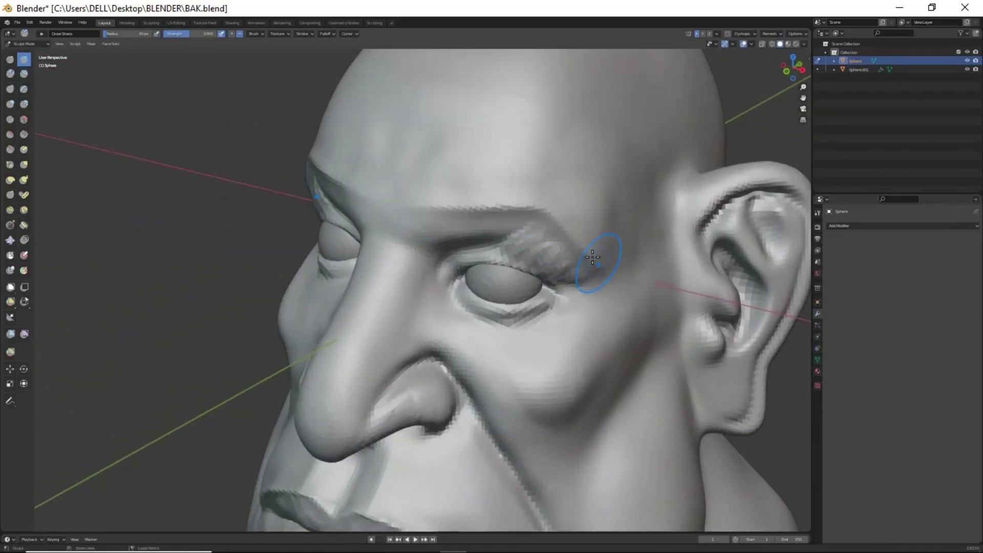
{"action": "scroll", "coordinate": [418, 265], "scroll_direction": "down", "scroll_amount": 3}
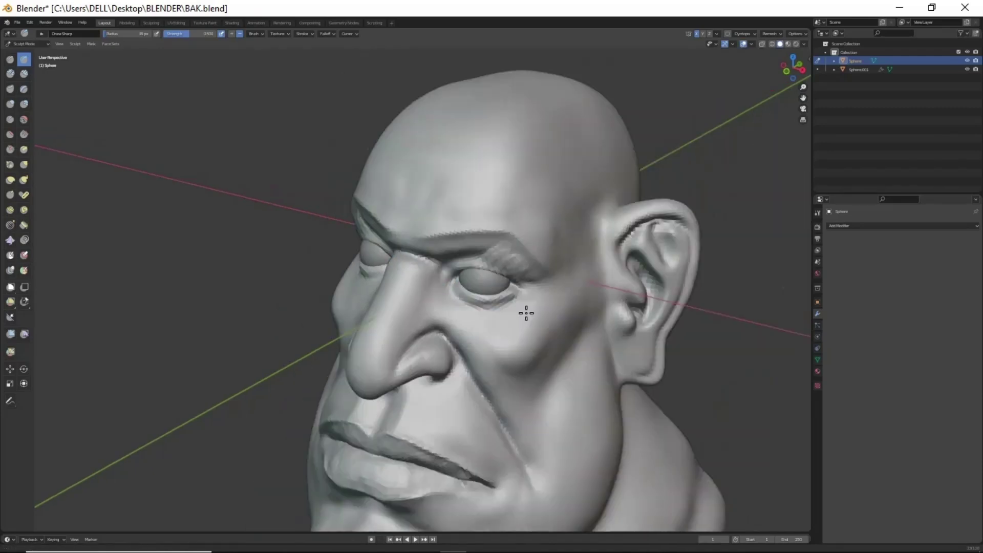
{"action": "key", "text": "g"}
{"action": "mouse_move", "coordinate": [527, 314]}
{"action": "middle_mouse_down"}
{"action": "mouse_move", "coordinate": [575, 307]}
{"action": "mouse_move", "coordinate": [464, 212]}
{"action": "mouse_move", "coordinate": [582, 270]}
{"action": "mouse_move", "coordinate": [506, 197]}
{"action": "middle_mouse_up"}
{"action": "scroll", "coordinate": [464, 212], "scroll_direction": "up", "scroll_amount": 3}
Step: Fill out the bridge of the nose between the eyes
{"action": "scroll", "coordinate": [506, 197], "scroll_direction": "up", "scroll_amount": 2}
{"action": "middle_click_drag", "start_coordinate": [445, 234], "coordinate": [424, 222]}
{"action": "left_click_drag", "start_coordinate": [417, 179], "coordinate": [439, 202]}
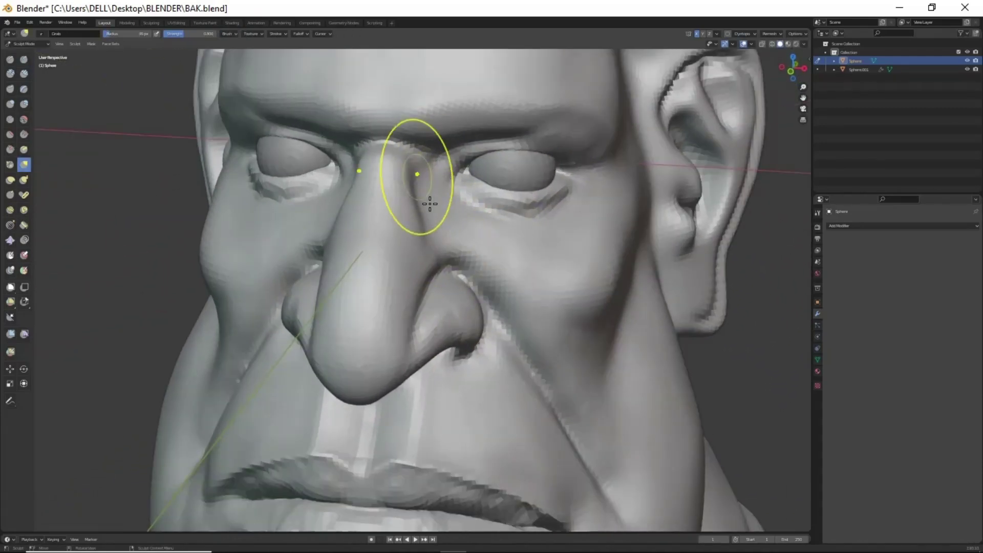
{"action": "scroll", "coordinate": [542, 273], "scroll_direction": "down", "scroll_amount": 3}
{"action": "middle_click_drag", "start_coordinate": [543, 272], "coordinate": [571, 339]}
{"action": "scroll", "coordinate": [537, 333], "scroll_direction": "up", "scroll_amount": 3}
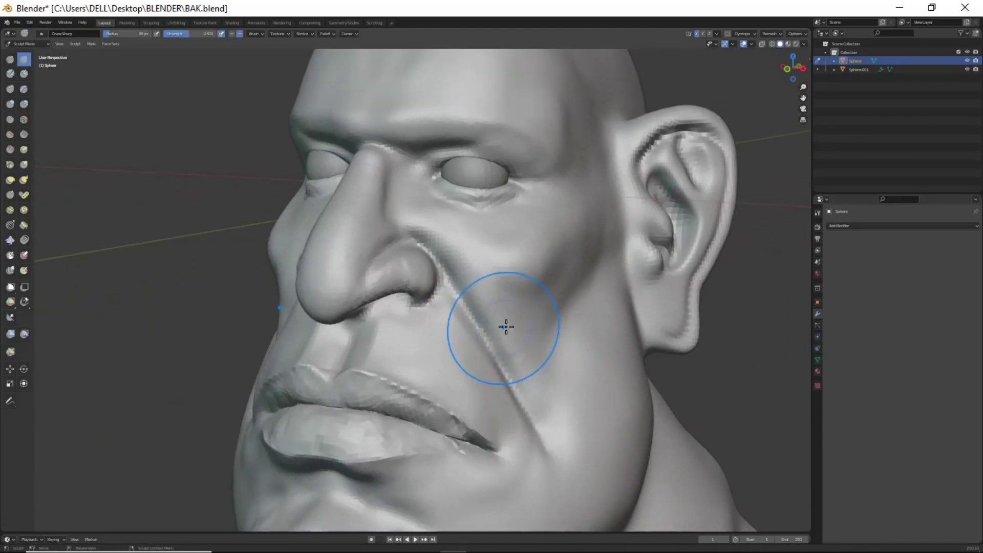
{"action": "middle_click_drag", "start_coordinate": [505, 325], "coordinate": [498, 188]}
{"action": "scroll", "coordinate": [517, 254], "scroll_direction": "up", "scroll_amount": 2}
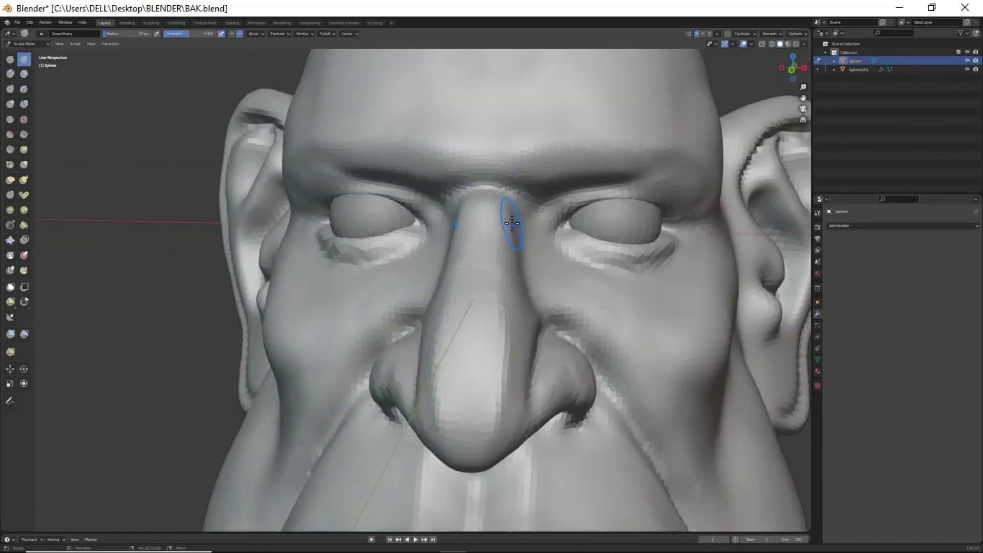
{"action": "mouse_move", "coordinate": [532, 219]}
{"action": "middle_mouse_down"}
{"action": "mouse_move", "coordinate": [599, 219]}
{"action": "mouse_move", "coordinate": [595, 258]}
{"action": "mouse_move", "coordinate": [563, 206]}
{"action": "mouse_move", "coordinate": [566, 297]}
{"action": "mouse_move", "coordinate": [542, 175]}
{"action": "middle_mouse_up"}
{"action": "scroll", "coordinate": [543, 256], "scroll_direction": "up", "scroll_amount": 3}
{"action": "scroll", "coordinate": [553, 298], "scroll_direction": "up", "scroll_amount": 2}
Step: Sharpen both eyelids into symmetrical creased folds with under-eye bags
{"action": "middle_click_drag", "start_coordinate": [560, 274], "coordinate": [574, 286]}
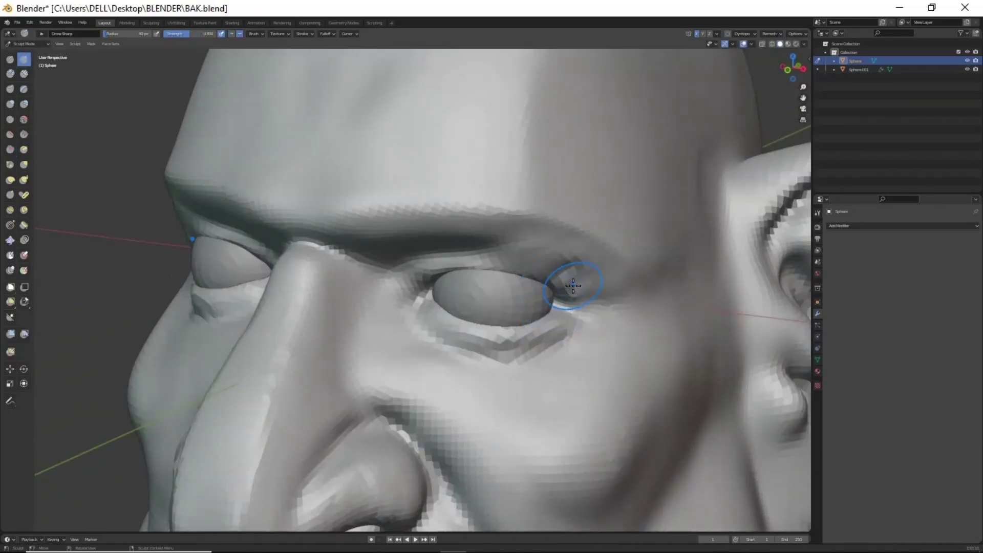
{"action": "scroll", "coordinate": [546, 253], "scroll_direction": "down", "scroll_amount": 2}
{"action": "mouse_move", "coordinate": [546, 253]}
{"action": "middle_mouse_down"}
{"action": "mouse_move", "coordinate": [533, 330]}
{"action": "mouse_move", "coordinate": [512, 287]}
{"action": "mouse_move", "coordinate": [527, 257]}
{"action": "middle_mouse_up"}
{"action": "middle_click_drag", "start_coordinate": [543, 303], "coordinate": [557, 215]}
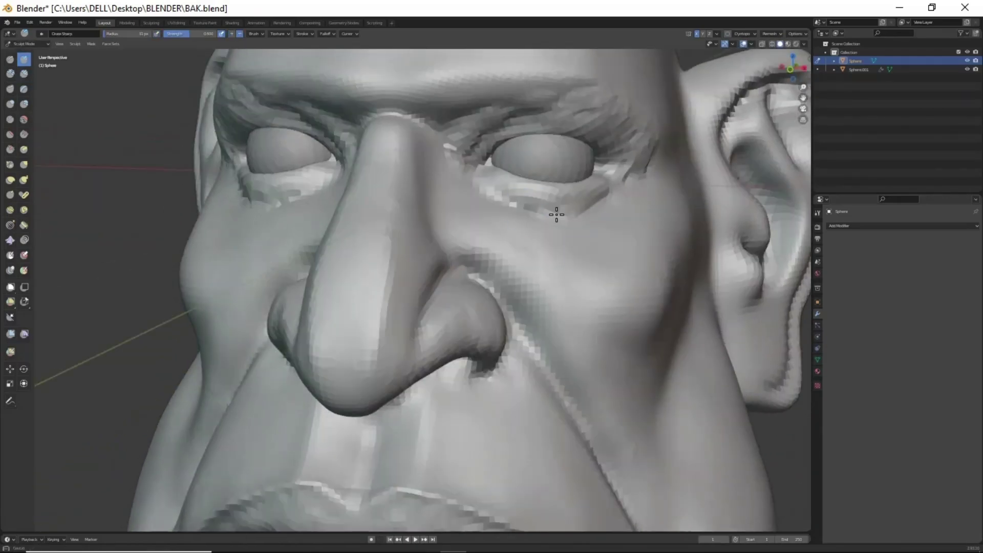
{"action": "scroll", "coordinate": [504, 170], "scroll_direction": "down", "scroll_amount": 3}
{"action": "middle_click_drag", "start_coordinate": [575, 319], "coordinate": [534, 285]}
{"action": "scroll", "coordinate": [520, 168], "scroll_direction": "up", "scroll_amount": 3}
{"action": "scroll", "coordinate": [582, 243], "scroll_direction": "up", "scroll_amount": 3}
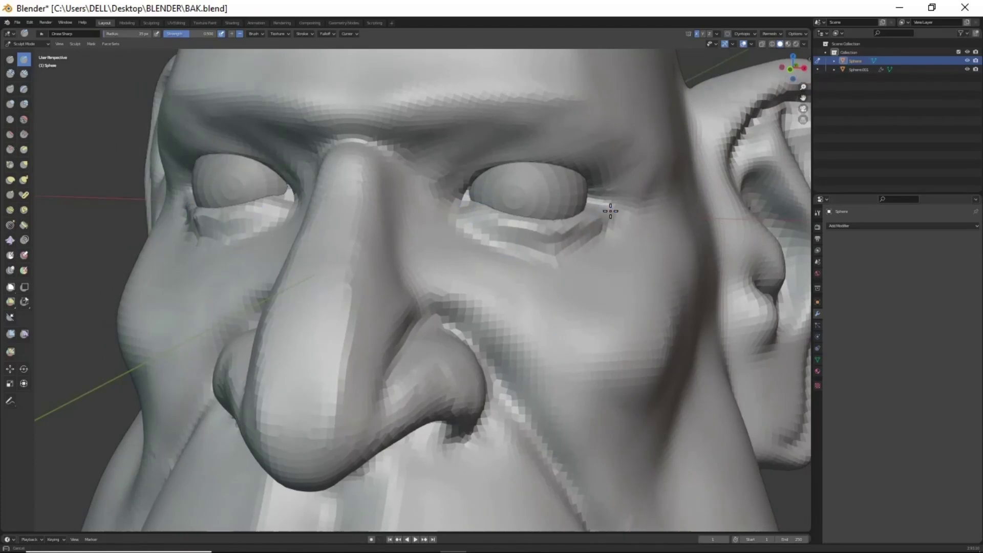
{"action": "mouse_move", "coordinate": [605, 173]}
{"action": "left_mouse_down"}
{"action": "mouse_move", "coordinate": [449, 210]}
{"action": "mouse_move", "coordinate": [593, 202]}
{"action": "left_mouse_up"}
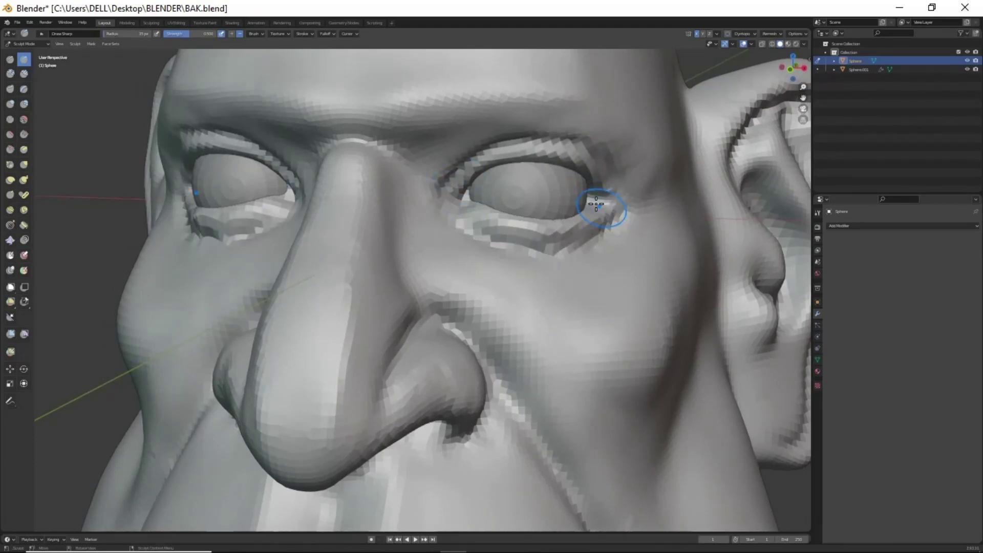
{"action": "scroll", "coordinate": [615, 406], "scroll_direction": "down", "scroll_amount": 5}
{"action": "scroll", "coordinate": [605, 417], "scroll_direction": "up", "scroll_amount": 3}
{"action": "middle_click_drag", "start_coordinate": [605, 417], "coordinate": [498, 316]}
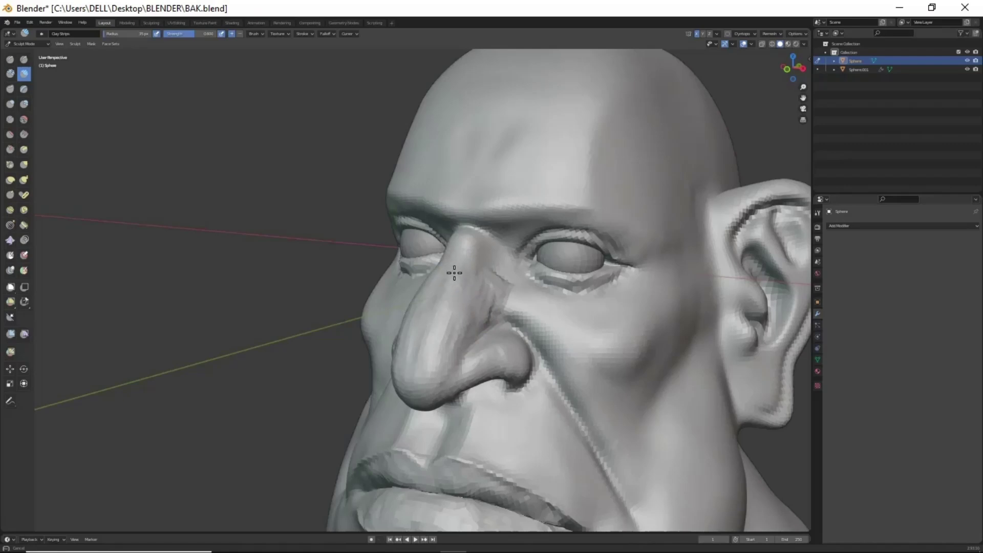
{"action": "middle_click_drag", "start_coordinate": [454, 272], "coordinate": [593, 326]}
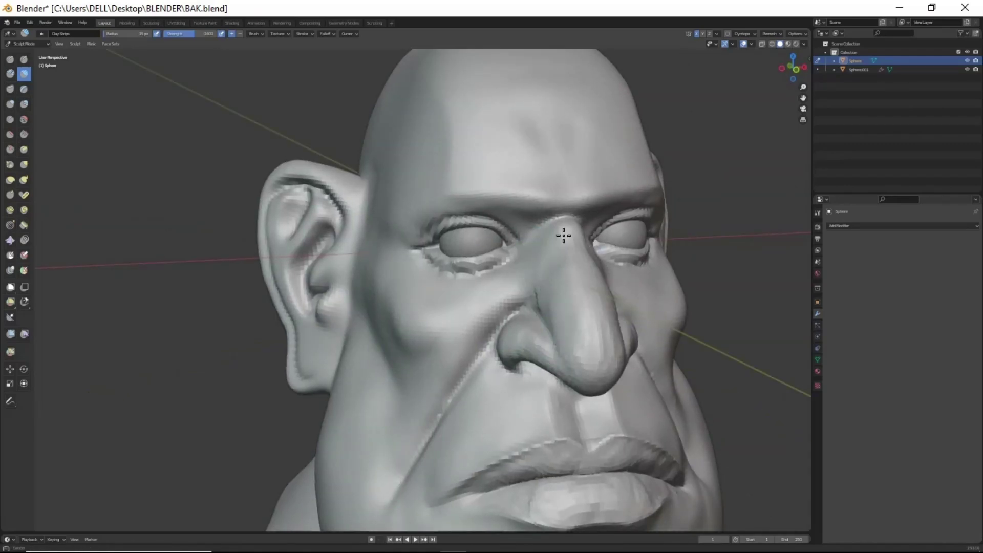
{"action": "scroll", "coordinate": [564, 236], "scroll_direction": "down", "scroll_amount": 3}
{"action": "mouse_move", "coordinate": [564, 236]}
{"action": "middle_mouse_down"}
{"action": "mouse_move", "coordinate": [512, 307]}
{"action": "mouse_move", "coordinate": [589, 438]}
{"action": "mouse_move", "coordinate": [599, 298]}
{"action": "middle_mouse_up"}
Step: Carve sharp tendon creases down the side and front of the neck with Draw Sharp
{"action": "scroll", "coordinate": [536, 340], "scroll_direction": "down", "scroll_amount": 2}
{"action": "key", "text": "shift+x"}
{"action": "left_click_drag", "start_coordinate": [583, 319], "coordinate": [563, 366]}
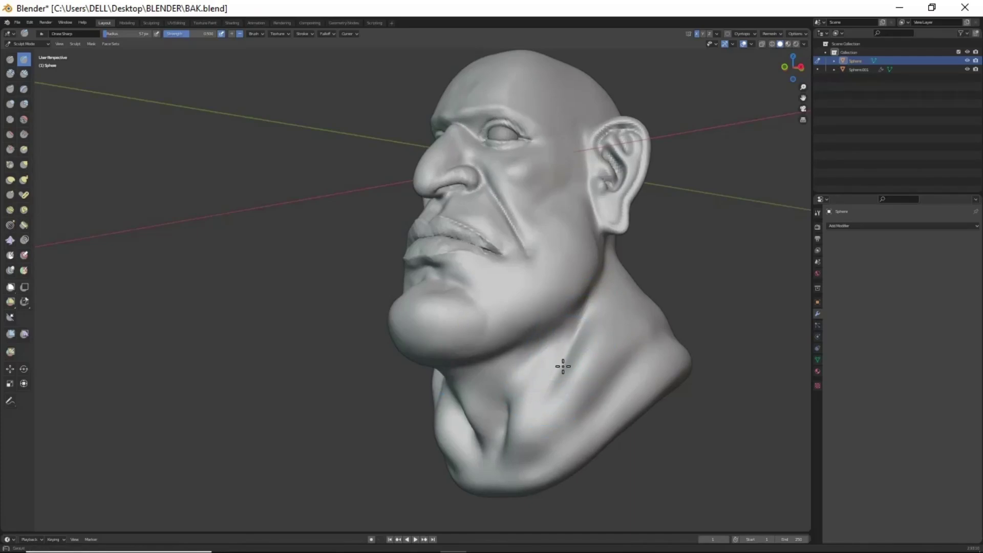
{"action": "middle_click_drag", "start_coordinate": [486, 401], "coordinate": [507, 410]}
{"action": "left_click_drag", "start_coordinate": [507, 410], "coordinate": [503, 373]}
{"action": "mouse_move", "coordinate": [503, 374]}
{"action": "middle_mouse_down"}
{"action": "mouse_move", "coordinate": [499, 447]}
{"action": "mouse_move", "coordinate": [522, 351]}
{"action": "middle_mouse_up"}
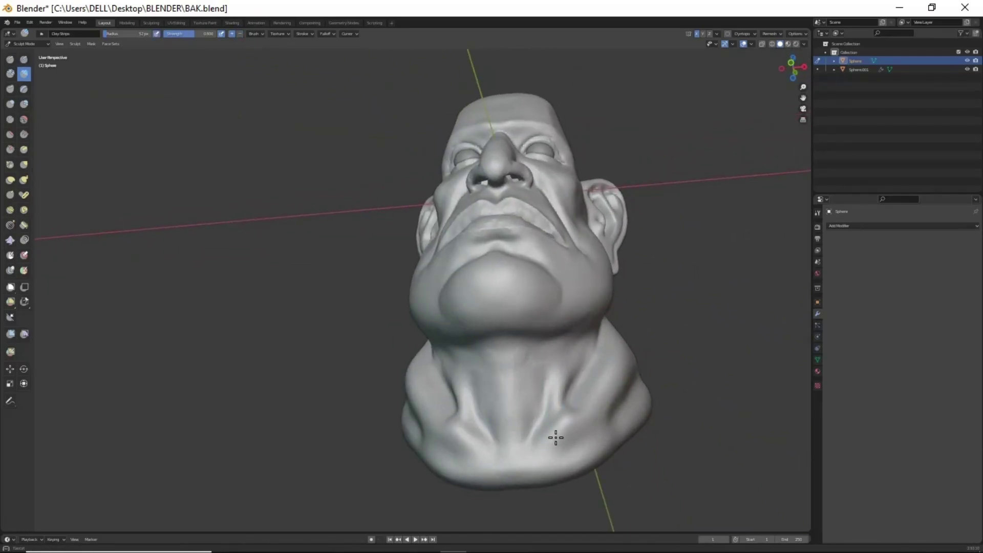
{"action": "middle_click_drag", "start_coordinate": [556, 437], "coordinate": [538, 406]}
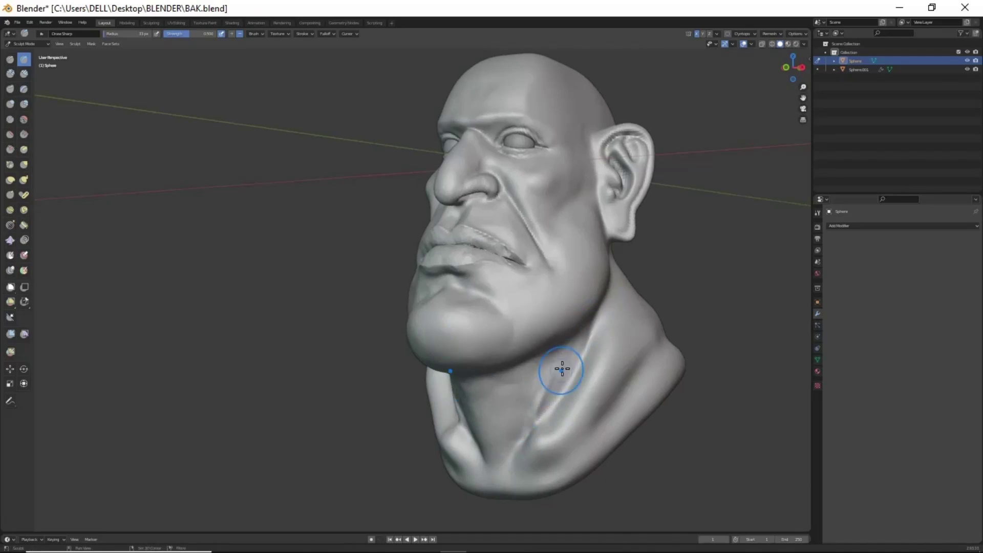
{"action": "mouse_move", "coordinate": [538, 415]}
{"action": "middle_mouse_down"}
{"action": "mouse_move", "coordinate": [624, 428]}
{"action": "mouse_move", "coordinate": [534, 424]}
{"action": "mouse_move", "coordinate": [555, 355]}
{"action": "mouse_move", "coordinate": [472, 417]}
{"action": "mouse_move", "coordinate": [488, 390]}
{"action": "mouse_move", "coordinate": [472, 290]}
{"action": "middle_mouse_up"}
Step: Cut a sharp crease along the lower jaw and neck, checking the back of the head
{"action": "key", "text": "g"}
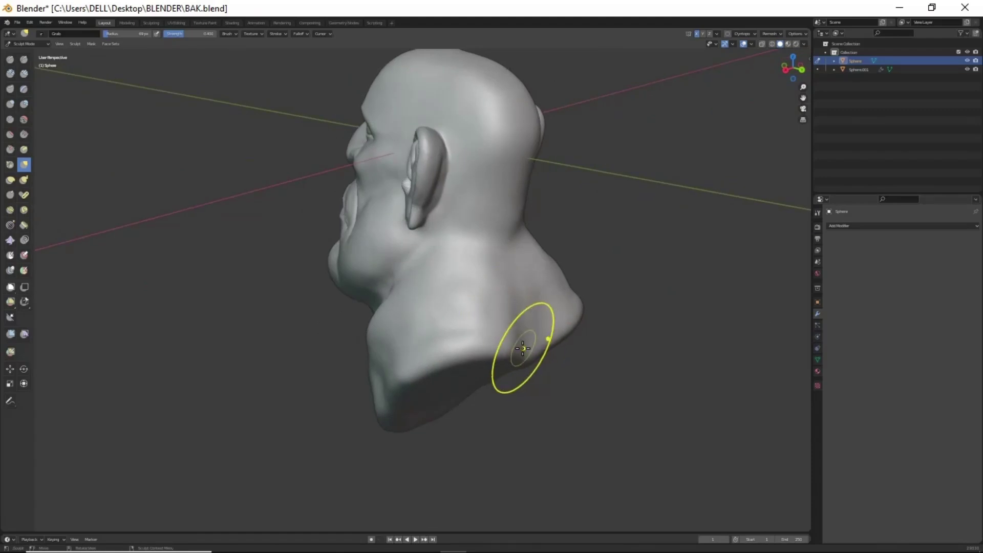
{"action": "mouse_move", "coordinate": [522, 351]}
{"action": "middle_mouse_down"}
{"action": "mouse_move", "coordinate": [669, 362]}
{"action": "mouse_move", "coordinate": [551, 353]}
{"action": "mouse_move", "coordinate": [567, 358]}
{"action": "mouse_move", "coordinate": [548, 313]}
{"action": "middle_mouse_up"}
{"action": "scroll", "coordinate": [552, 353], "scroll_direction": "up", "scroll_amount": 3}
{"action": "key", "text": "x"}
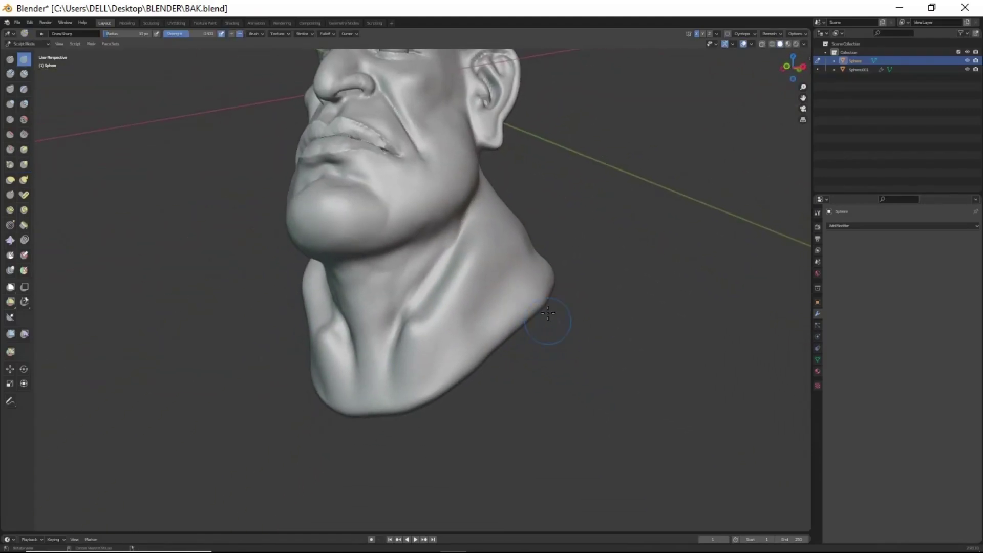
{"action": "left_click_drag", "start_coordinate": [445, 372], "coordinate": [531, 297]}
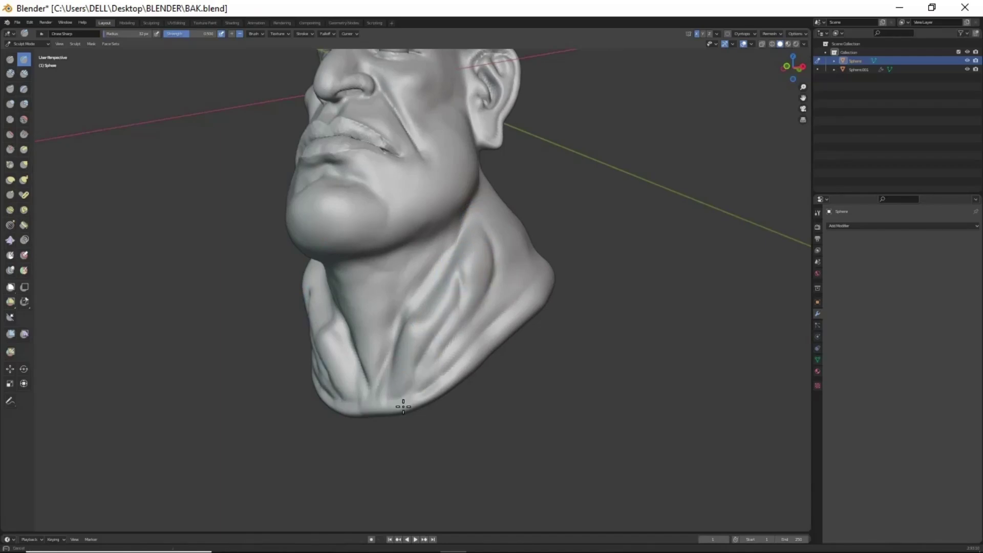
{"action": "middle_click_drag", "start_coordinate": [403, 407], "coordinate": [485, 268]}
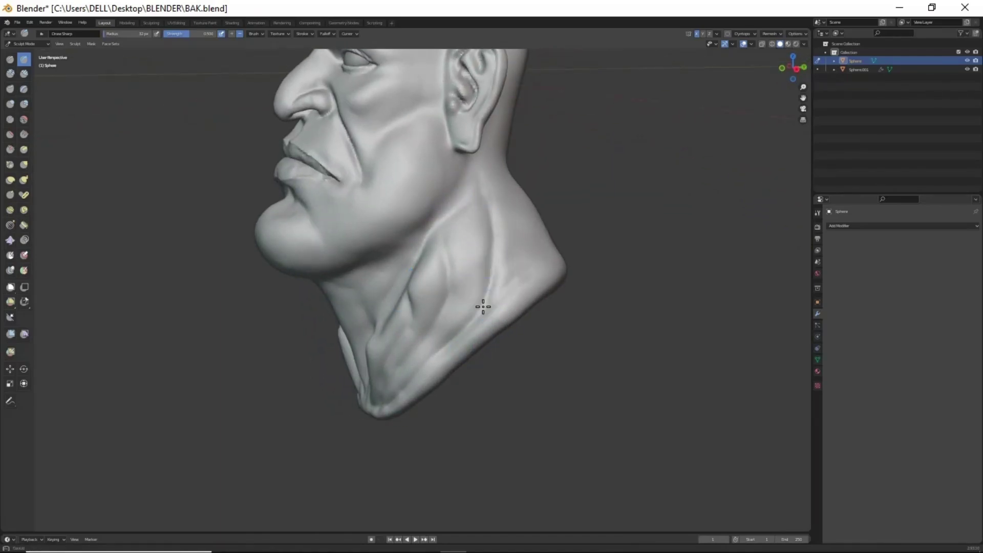
{"action": "mouse_move", "coordinate": [483, 307]}
{"action": "middle_mouse_down"}
{"action": "mouse_move", "coordinate": [384, 330]}
{"action": "mouse_move", "coordinate": [441, 334]}
{"action": "middle_mouse_up"}
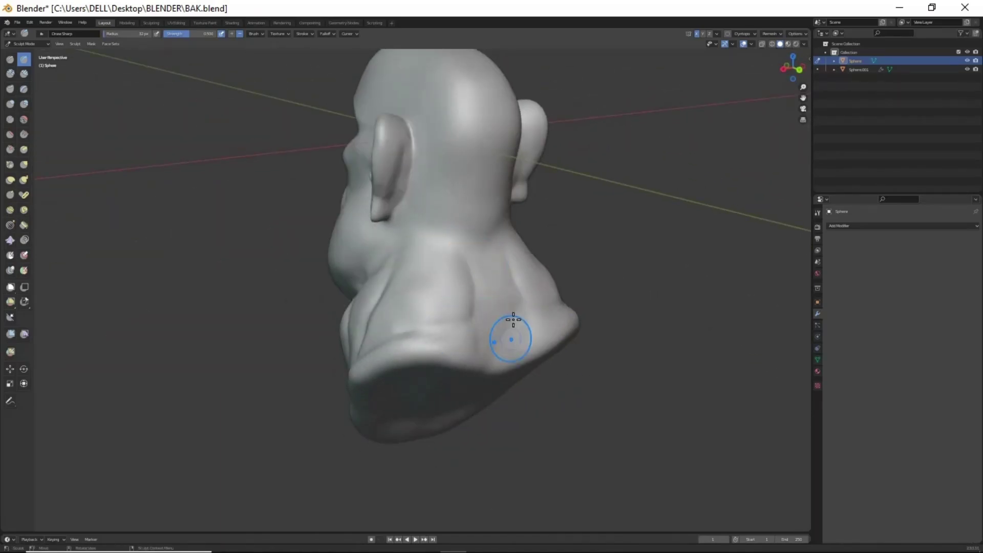
{"action": "middle_click_drag", "start_coordinate": [514, 319], "coordinate": [425, 262]}
{"action": "mouse_move", "coordinate": [534, 341]}
{"action": "middle_mouse_down"}
{"action": "mouse_move", "coordinate": [487, 356]}
{"action": "mouse_move", "coordinate": [637, 347]}
{"action": "mouse_move", "coordinate": [707, 356]}
{"action": "mouse_move", "coordinate": [631, 369]}
{"action": "mouse_move", "coordinate": [487, 307]}
{"action": "mouse_move", "coordinate": [488, 231]}
{"action": "middle_mouse_up"}
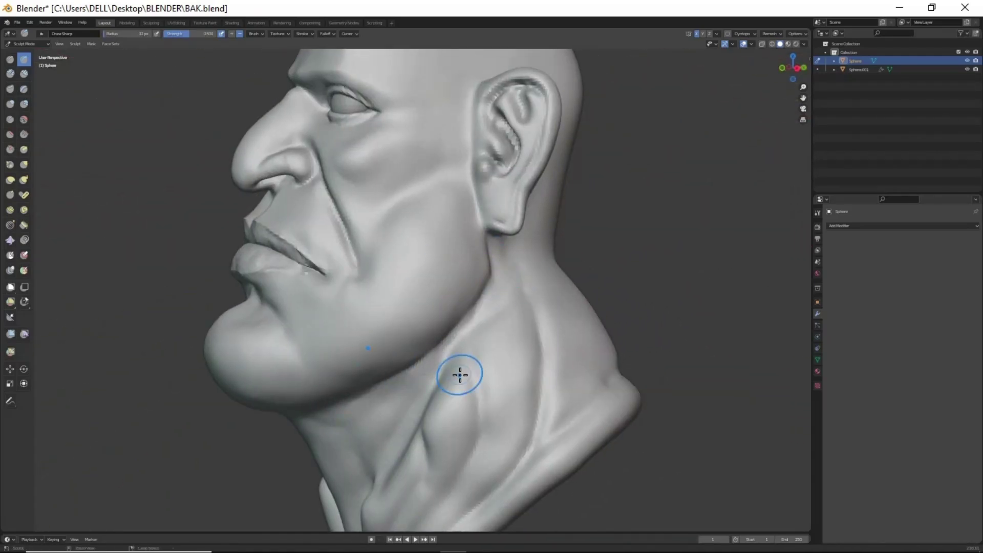
Step: Reshape the jaw below the earlobe with Grab and Clay Strips brushes
{"action": "middle_click_drag", "start_coordinate": [460, 375], "coordinate": [517, 195]}
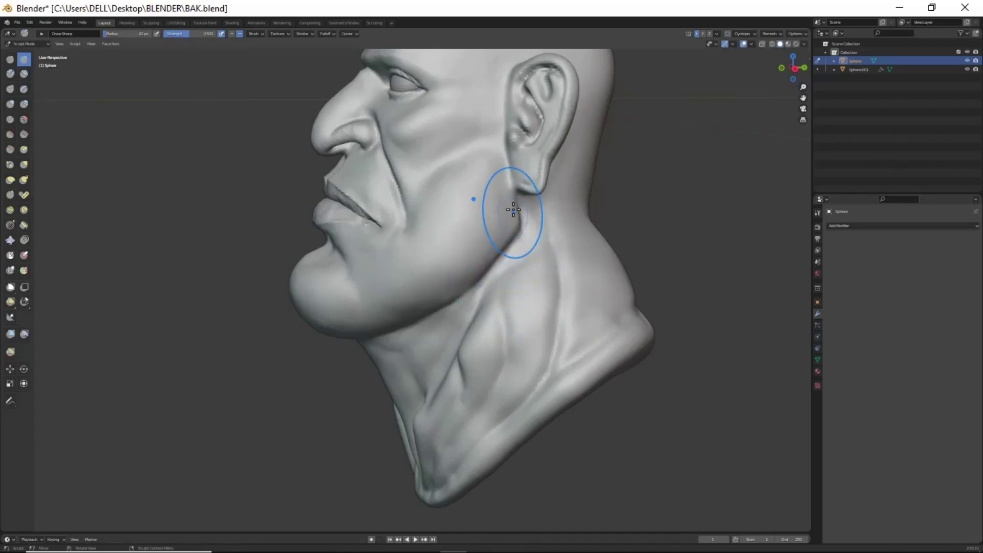
{"action": "left_click_drag", "start_coordinate": [513, 209], "coordinate": [462, 283]}
{"action": "middle_click_drag", "start_coordinate": [462, 285], "coordinate": [461, 219]}
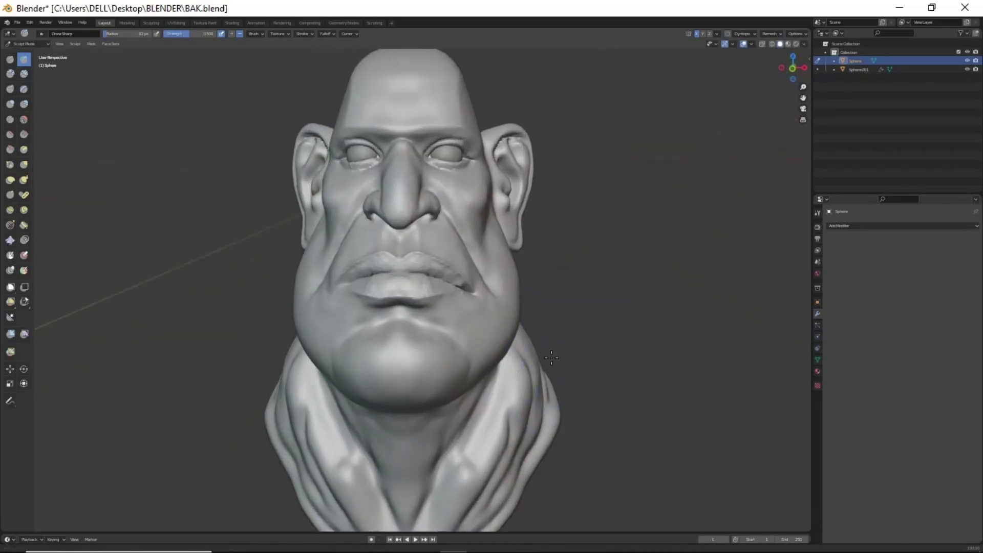
{"action": "key", "text": "g"}
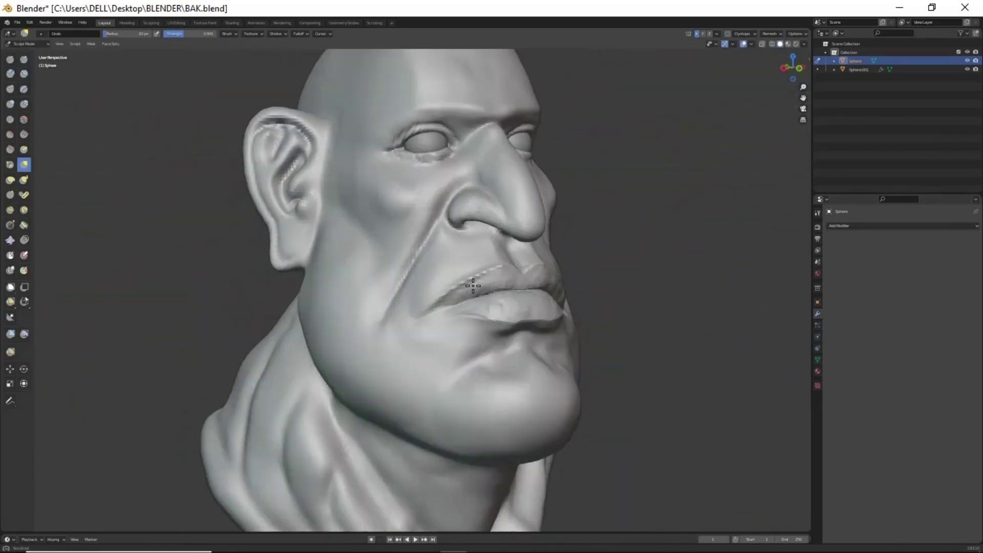
{"action": "mouse_move", "coordinate": [460, 219]}
{"action": "middle_mouse_down"}
{"action": "mouse_move", "coordinate": [481, 217]}
{"action": "mouse_move", "coordinate": [557, 363]}
{"action": "mouse_move", "coordinate": [571, 347]}
{"action": "mouse_move", "coordinate": [507, 358]}
{"action": "middle_mouse_up"}
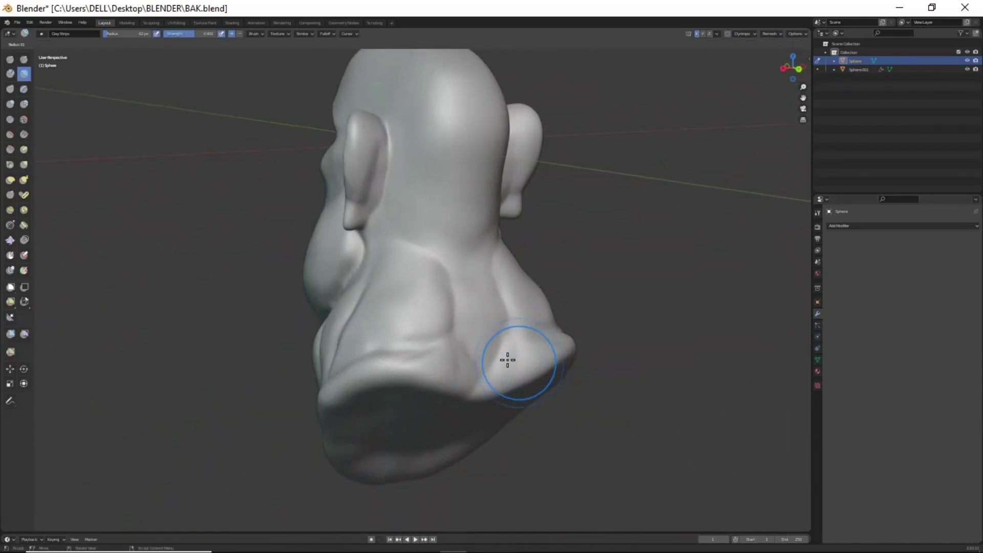
{"action": "key", "text": "c"}
{"action": "middle_click_drag", "start_coordinate": [443, 365], "coordinate": [492, 317]}
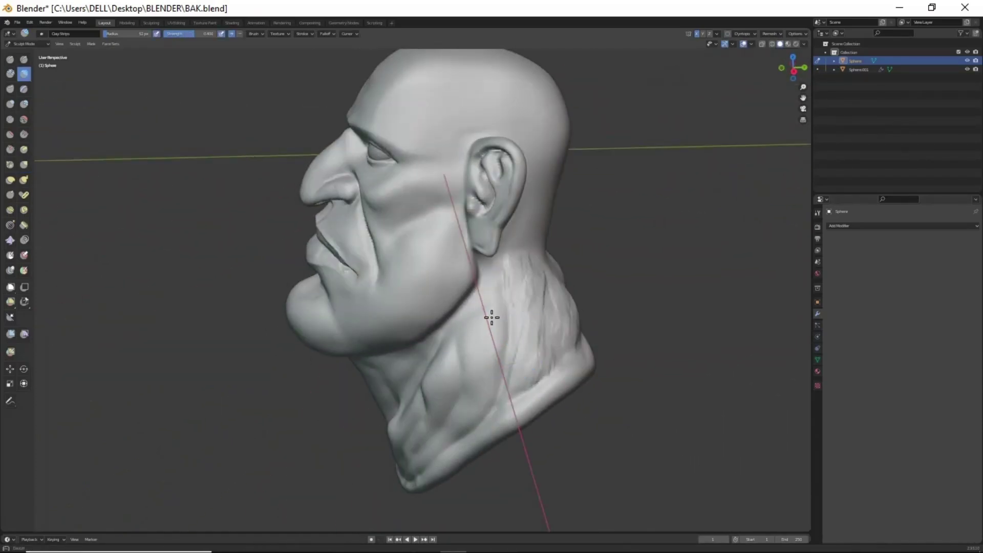
{"action": "mouse_move", "coordinate": [427, 397]}
{"action": "middle_mouse_down"}
{"action": "mouse_move", "coordinate": [470, 351]}
{"action": "mouse_move", "coordinate": [495, 399]}
{"action": "middle_mouse_up"}
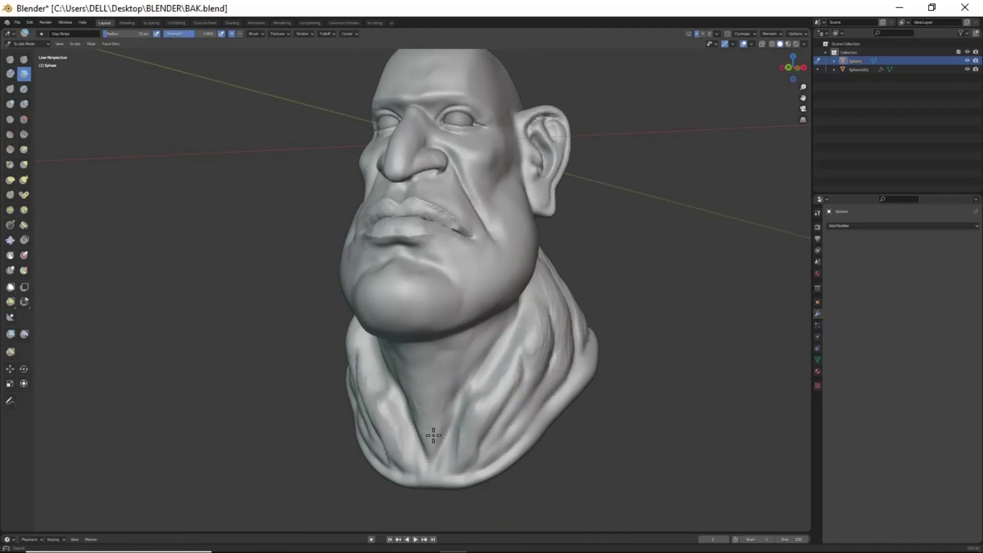
{"action": "mouse_move", "coordinate": [433, 435]}
{"action": "middle_mouse_down"}
{"action": "mouse_move", "coordinate": [439, 351]}
{"action": "mouse_move", "coordinate": [417, 432]}
{"action": "mouse_move", "coordinate": [621, 413]}
{"action": "mouse_move", "coordinate": [603, 441]}
{"action": "middle_mouse_up"}
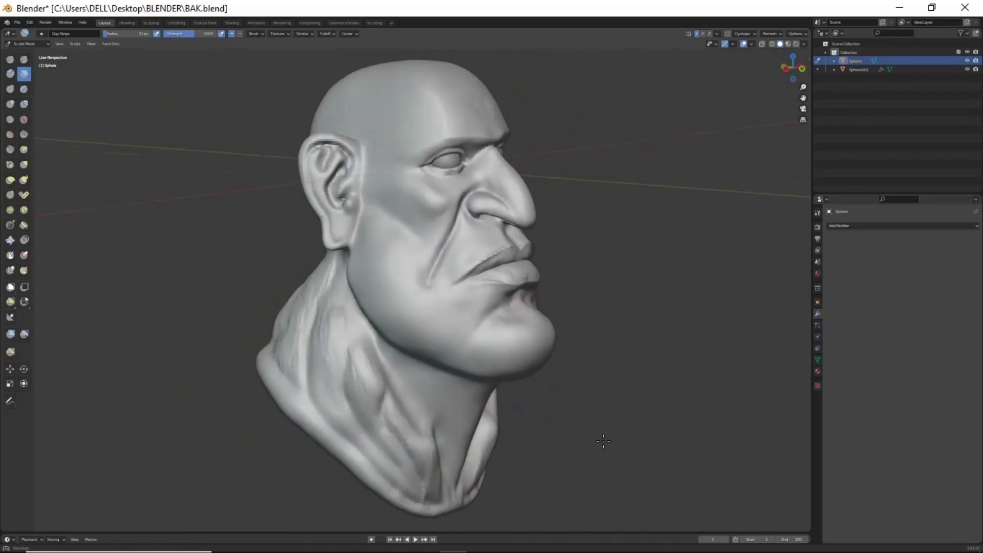
{"action": "key", "text": "KP_1"}
Step: Leave sculpting for Object Mode, select the eyeball, and enter Edit Mode
{"action": "scroll", "coordinate": [461, 307], "scroll_direction": "up", "scroll_amount": 3}
{"action": "key", "text": "ctrl+Tab"}
{"action": "left_click", "coordinate": [385, 328]}
{"action": "left_click", "coordinate": [477, 305]}
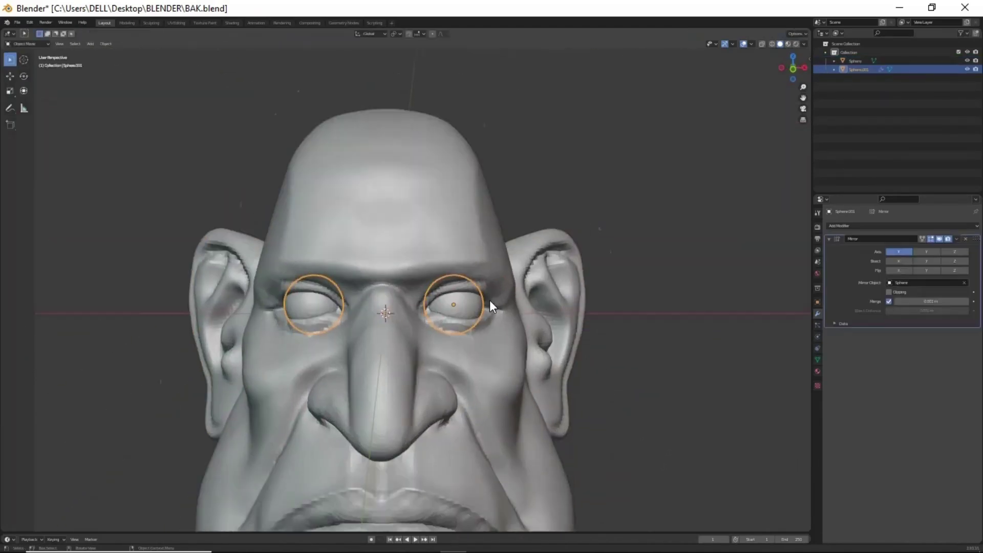
{"action": "middle_click_drag", "start_coordinate": [490, 300], "coordinate": [440, 227]}
{"action": "key", "text": "Tab"}
{"action": "scroll", "coordinate": [440, 227], "scroll_direction": "up", "scroll_amount": 2}
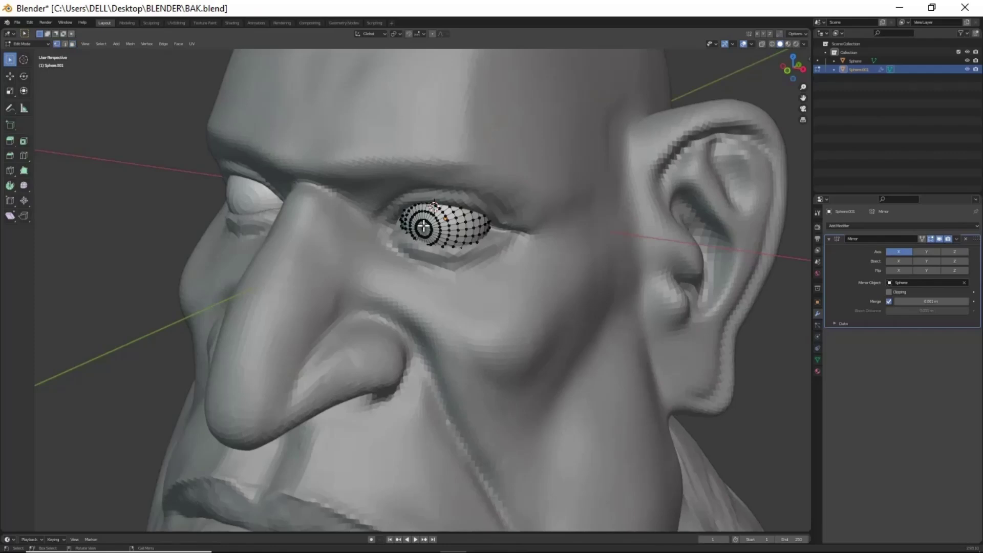
Step: Select the eyeball's front iris faces in face mode and inset them
{"action": "key", "text": "3"}
{"action": "left_click", "coordinate": [423, 227]}
{"action": "scroll", "coordinate": [450, 270], "scroll_direction": "up", "scroll_amount": 3}
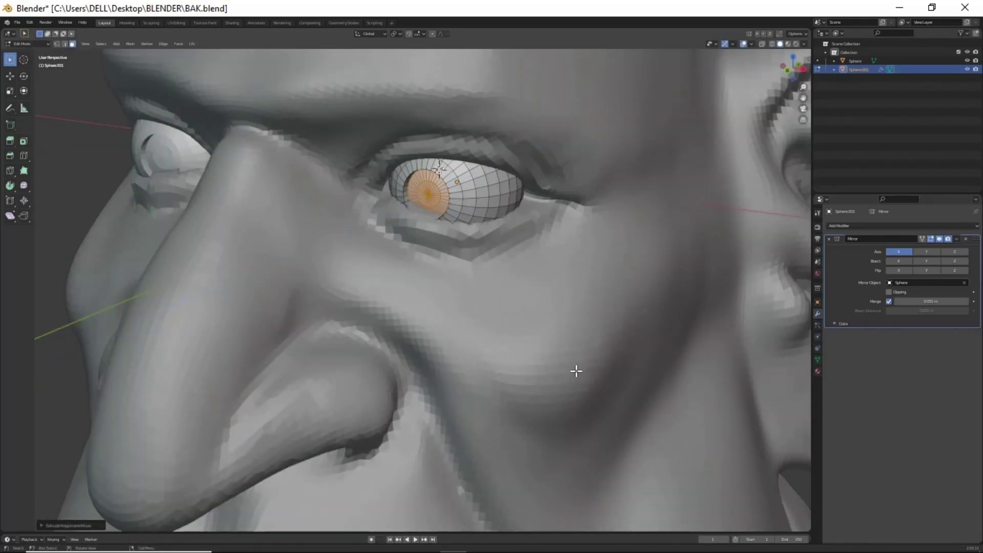
{"action": "key", "text": "Tab"}
{"action": "key", "text": "Tab"}
{"action": "key", "text": "i"}
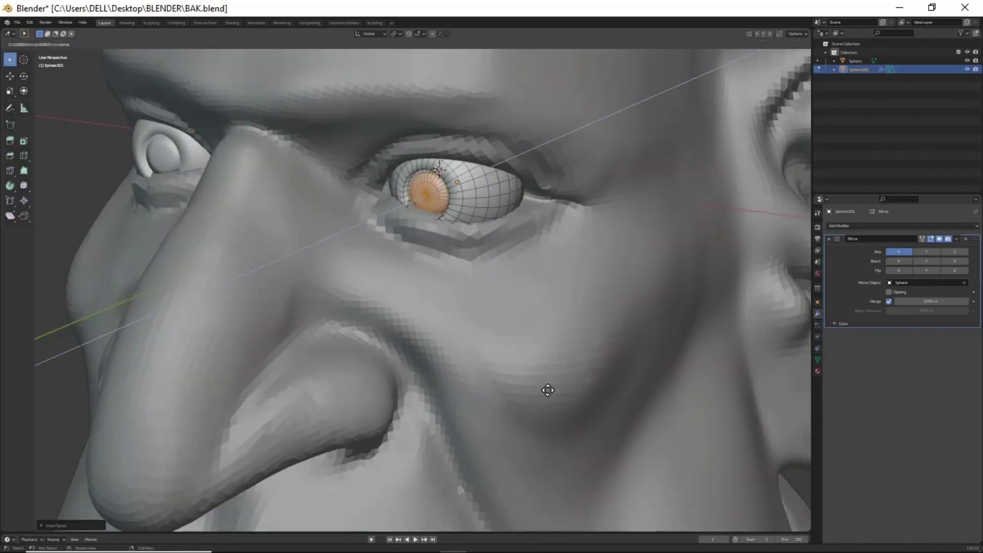
{"action": "left_click", "coordinate": [562, 408]}
{"action": "middle_click_drag", "start_coordinate": [562, 408], "coordinate": [556, 366]}
{"action": "key", "text": "Tab"}
Step: Put the head object into Sculpt Mode and save the file
{"action": "scroll", "coordinate": [644, 332], "scroll_direction": "down", "scroll_amount": 2}
{"action": "left_click", "coordinate": [488, 351]}
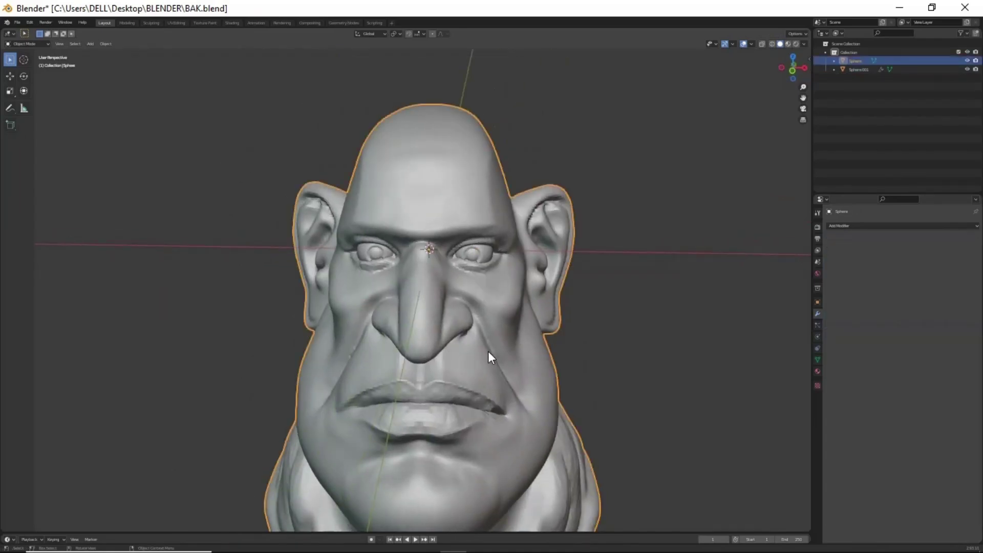
{"action": "key", "text": "ctrl+Tab"}
{"action": "left_click", "coordinate": [484, 392]}
{"action": "scroll", "coordinate": [485, 392], "scroll_direction": "up", "scroll_amount": 3}
{"action": "mouse_move", "coordinate": [485, 393]}
{"action": "middle_mouse_down"}
{"action": "mouse_move", "coordinate": [570, 411]}
{"action": "mouse_move", "coordinate": [637, 209]}
{"action": "middle_mouse_up"}
{"action": "key", "text": "ctrl+s"}
Step: Sharpen the upper and lower eyelids with Draw Sharp, mirrored on both sides
{"action": "scroll", "coordinate": [531, 256], "scroll_direction": "up", "scroll_amount": 2}
{"action": "mouse_move", "coordinate": [531, 257]}
{"action": "middle_mouse_down"}
{"action": "mouse_move", "coordinate": [566, 297]}
{"action": "mouse_move", "coordinate": [575, 283]}
{"action": "mouse_move", "coordinate": [523, 301]}
{"action": "mouse_move", "coordinate": [477, 290]}
{"action": "middle_mouse_up"}
{"action": "key", "text": "x"}
{"action": "scroll", "coordinate": [544, 323], "scroll_direction": "up", "scroll_amount": 3}
{"action": "scroll", "coordinate": [476, 290], "scroll_direction": "down", "scroll_amount": 2}
{"action": "scroll", "coordinate": [476, 290], "scroll_direction": "up", "scroll_amount": 3}
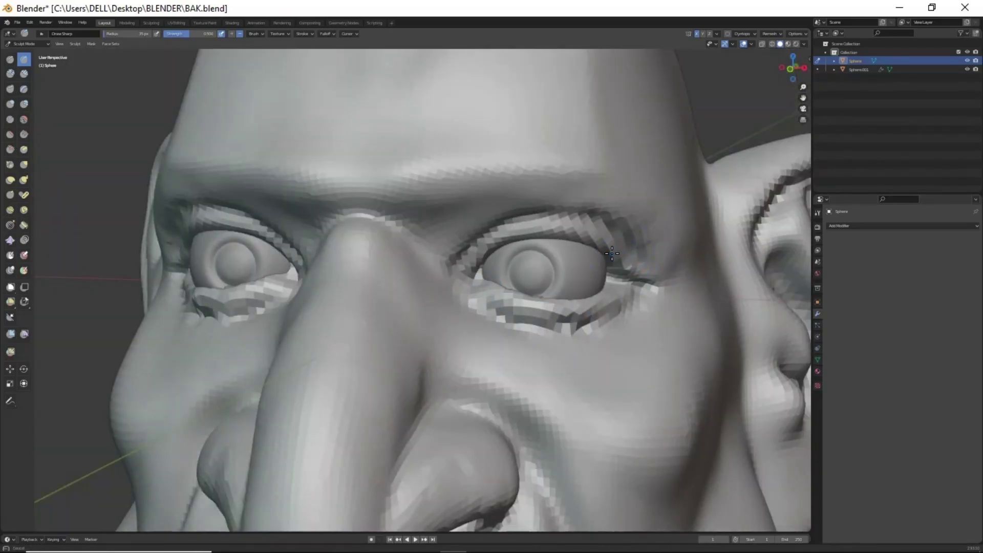
{"action": "left_click_drag", "start_coordinate": [612, 253], "coordinate": [531, 307]}
{"action": "scroll", "coordinate": [612, 362], "scroll_direction": "down", "scroll_amount": 3}
{"action": "mouse_move", "coordinate": [666, 311]}
{"action": "middle_mouse_down"}
{"action": "mouse_move", "coordinate": [612, 362]}
{"action": "mouse_move", "coordinate": [533, 369]}
{"action": "middle_mouse_up"}
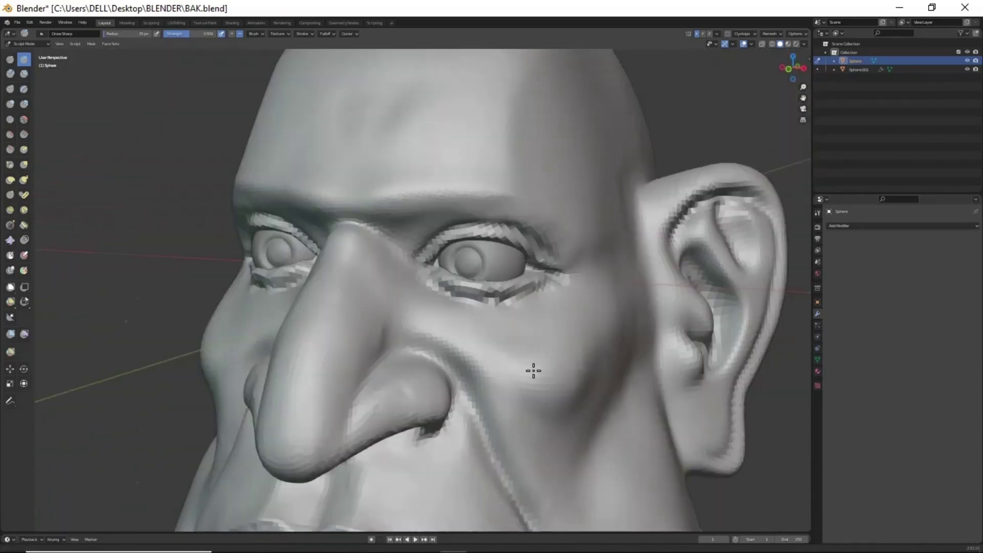
{"action": "left_click_drag", "start_coordinate": [564, 317], "coordinate": [518, 281]}
Step: Review the eyelids from frontal and side angles and pick the Grab brush
{"action": "middle_click_drag", "start_coordinate": [518, 281], "coordinate": [582, 301]}
{"action": "scroll", "coordinate": [546, 281], "scroll_direction": "up", "scroll_amount": 3}
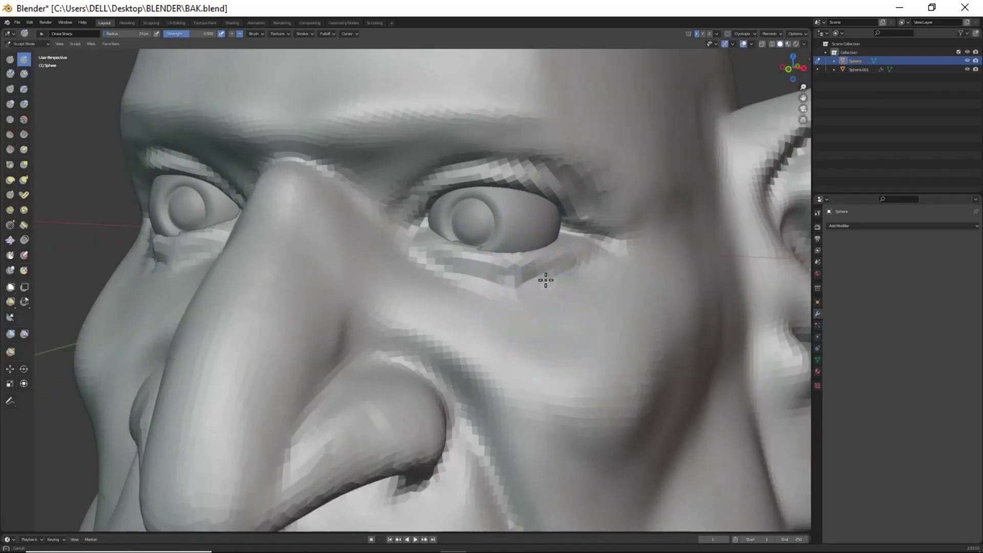
{"action": "middle_click_drag", "start_coordinate": [426, 179], "coordinate": [532, 305]}
{"action": "scroll", "coordinate": [532, 304], "scroll_direction": "down", "scroll_amount": 3}
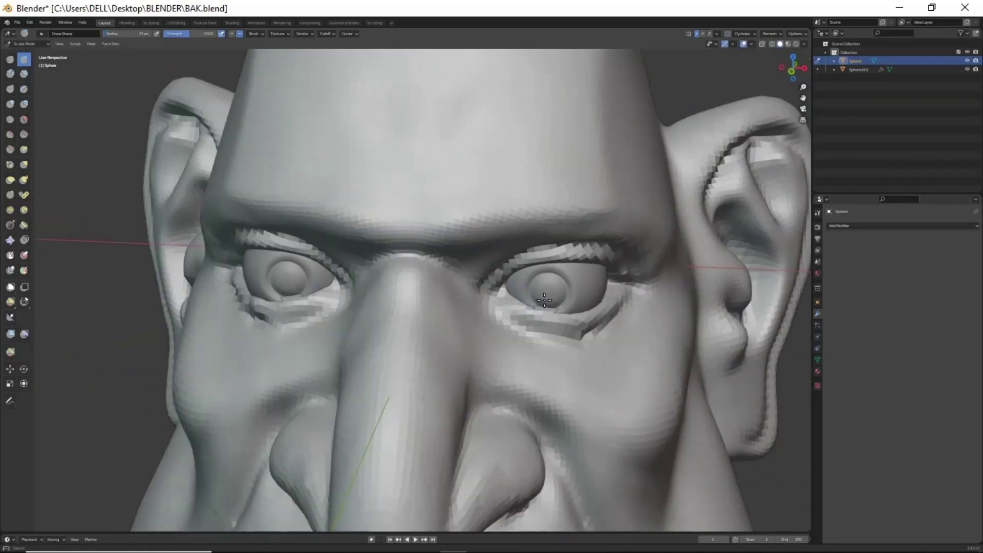
{"action": "scroll", "coordinate": [580, 288], "scroll_direction": "down", "scroll_amount": 2}
{"action": "scroll", "coordinate": [549, 268], "scroll_direction": "down", "scroll_amount": 3}
{"action": "middle_click_drag", "start_coordinate": [549, 268], "coordinate": [531, 270]}
{"action": "scroll", "coordinate": [531, 270], "scroll_direction": "up", "scroll_amount": 3}
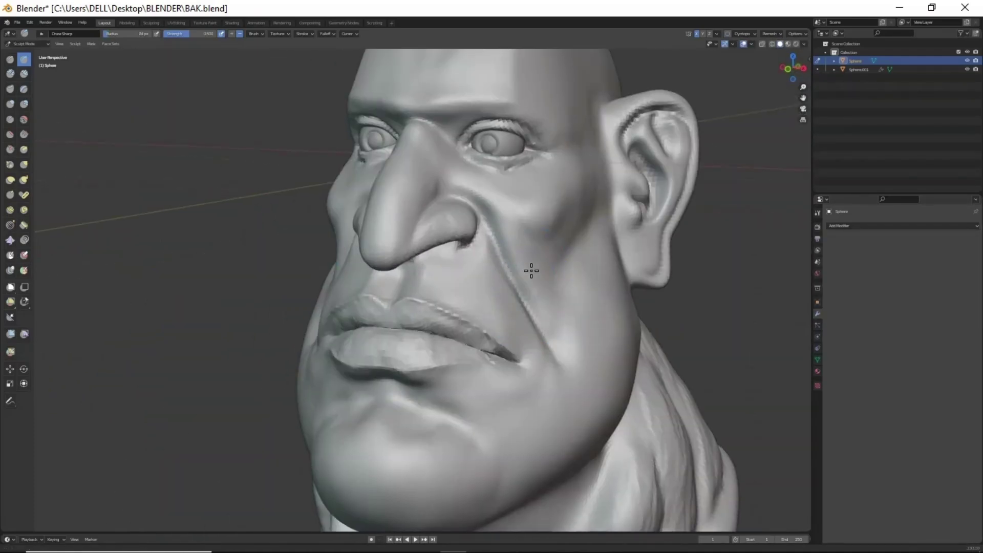
{"action": "mouse_move", "coordinate": [561, 366]}
{"action": "middle_mouse_down"}
{"action": "mouse_move", "coordinate": [561, 258]}
{"action": "mouse_move", "coordinate": [539, 168]}
{"action": "mouse_move", "coordinate": [498, 210]}
{"action": "middle_mouse_up"}
{"action": "key", "text": "g"}
{"action": "scroll", "coordinate": [557, 154], "scroll_direction": "down", "scroll_amount": 3}
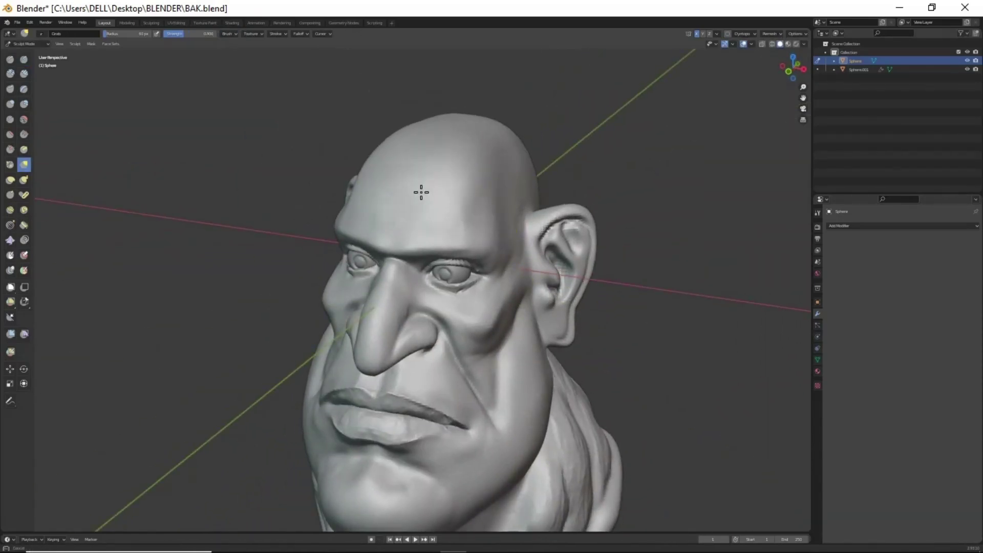
Step: Reshape the jaw and cheek area with the Grab brush
{"action": "middle_click_drag", "start_coordinate": [421, 193], "coordinate": [513, 230]}
{"action": "scroll", "coordinate": [593, 241], "scroll_direction": "up", "scroll_amount": 3}
{"action": "scroll", "coordinate": [549, 347], "scroll_direction": "down", "scroll_amount": 3}
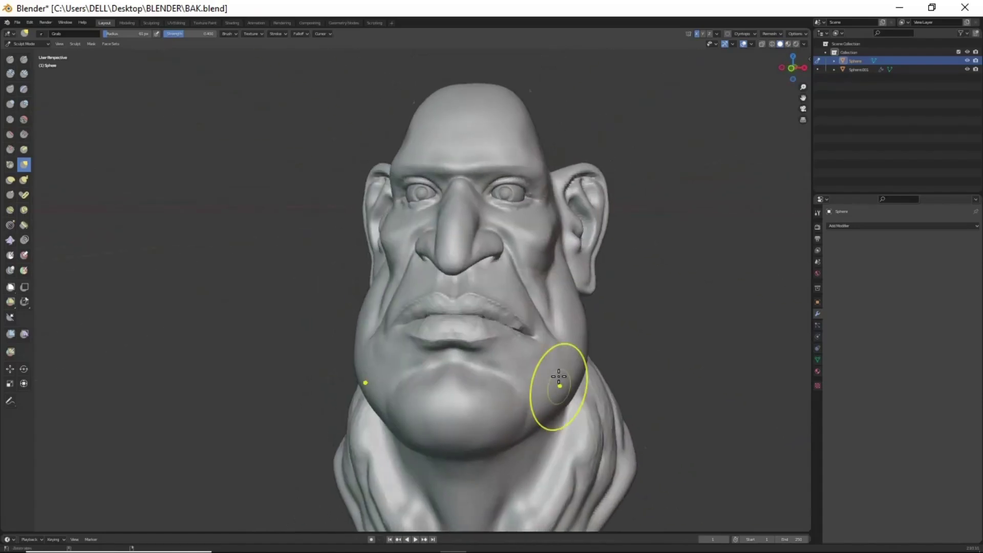
{"action": "middle_click_drag", "start_coordinate": [559, 377], "coordinate": [517, 357]}
Step: Crease the nostril wings and nasolabial folds with the Draw Sharp brush
{"action": "key", "text": "shift+space"}
{"action": "scroll", "coordinate": [533, 334], "scroll_direction": "up", "scroll_amount": 2}
{"action": "scroll", "coordinate": [440, 278], "scroll_direction": "up", "scroll_amount": 3}
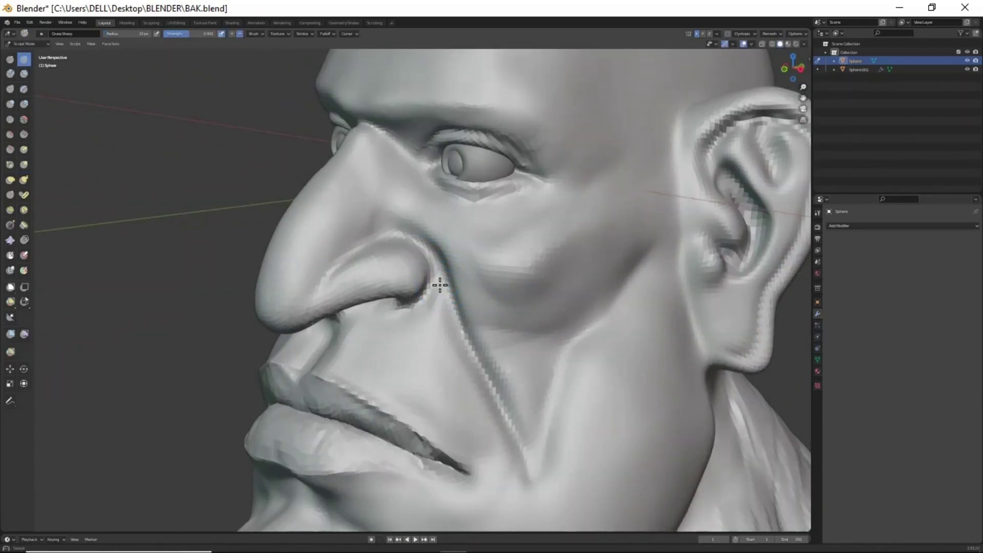
{"action": "middle_click_drag", "start_coordinate": [300, 328], "coordinate": [463, 197]}
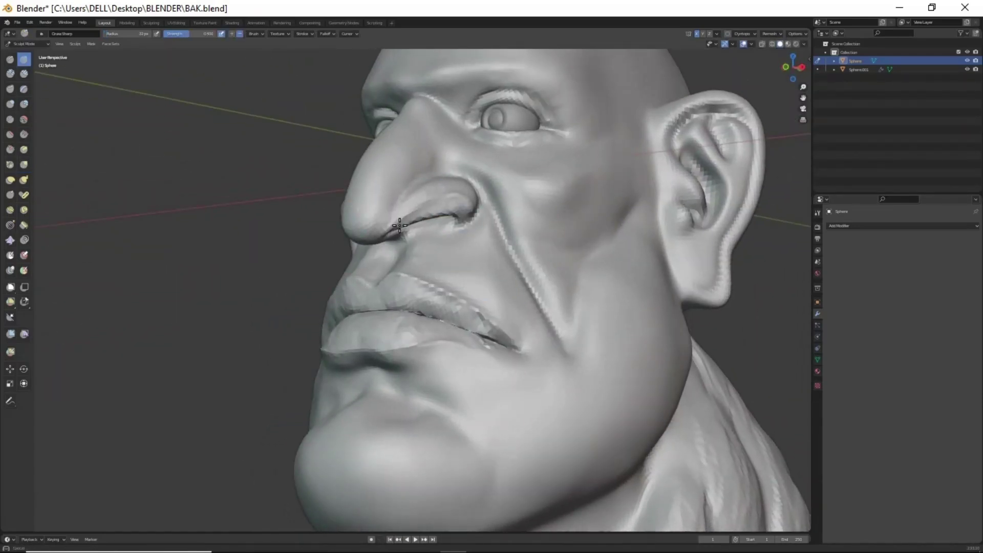
{"action": "scroll", "coordinate": [400, 225], "scroll_direction": "down", "scroll_amount": 5}
{"action": "middle_click_drag", "start_coordinate": [400, 225], "coordinate": [510, 334]}
{"action": "middle_click_drag", "start_coordinate": [538, 252], "coordinate": [476, 242]}
{"action": "scroll", "coordinate": [475, 242], "scroll_direction": "up", "scroll_amount": 5}
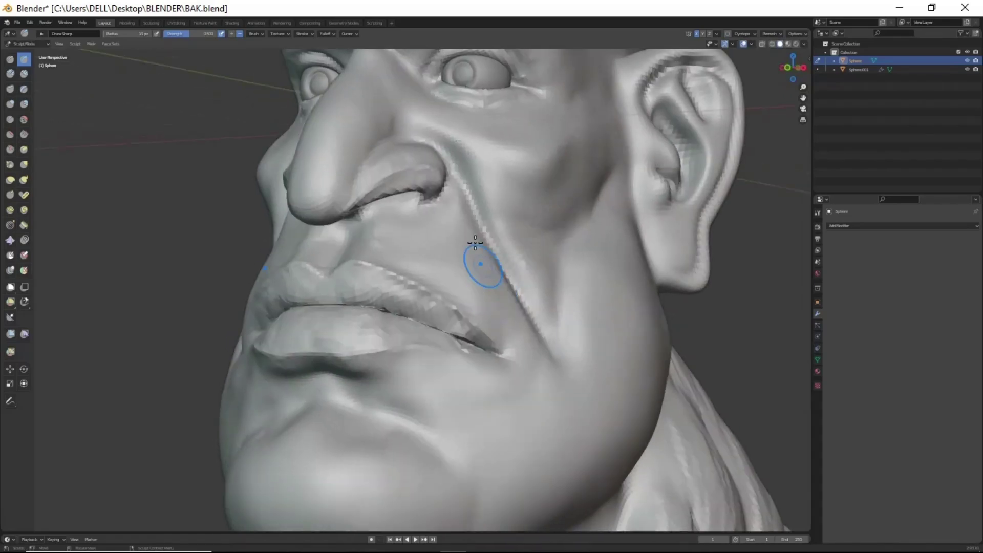
{"action": "scroll", "coordinate": [476, 242], "scroll_direction": "up", "scroll_amount": 2}
{"action": "middle_click_drag", "start_coordinate": [452, 209], "coordinate": [532, 281]}
{"action": "scroll", "coordinate": [478, 177], "scroll_direction": "up", "scroll_amount": 3}
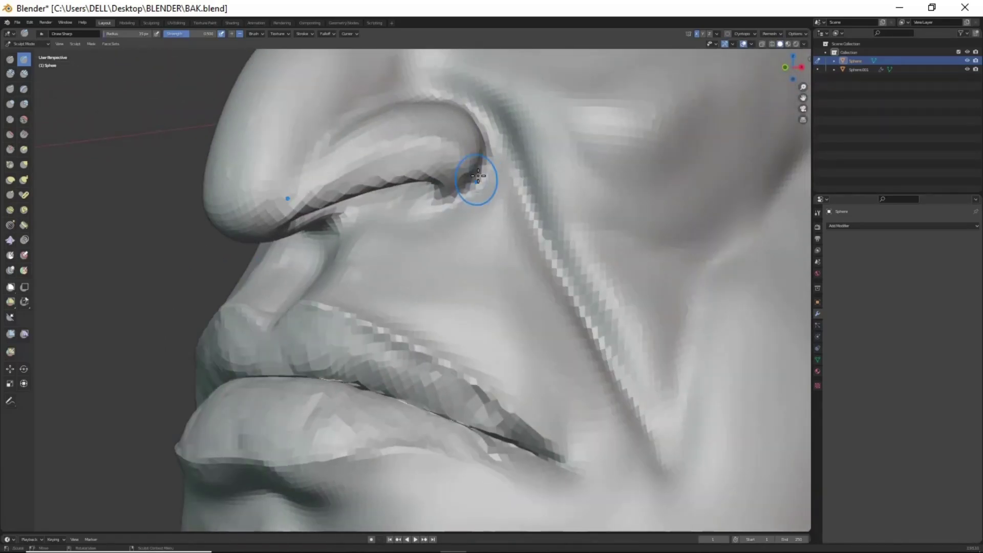
{"action": "middle_click_drag", "start_coordinate": [478, 176], "coordinate": [381, 184]}
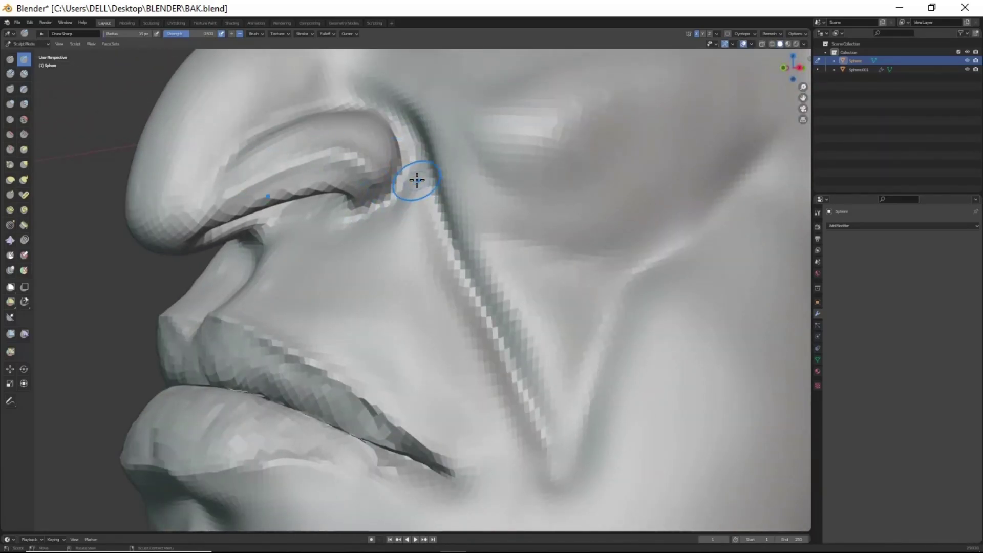
Step: Add a chin crease and frown wrinkles between the brows
{"action": "middle_click_drag", "start_coordinate": [398, 261], "coordinate": [570, 358]}
{"action": "scroll", "coordinate": [571, 358], "scroll_direction": "down", "scroll_amount": 4}
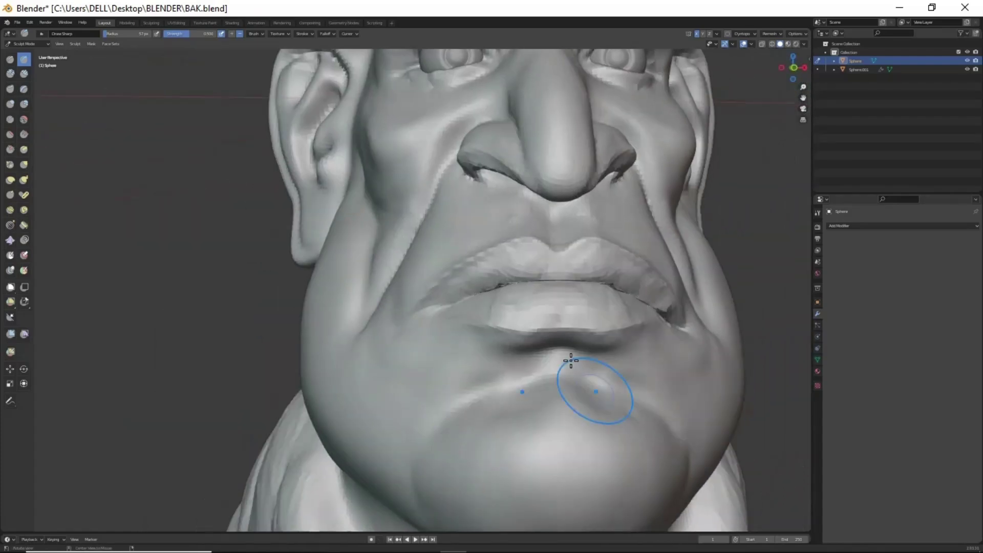
{"action": "scroll", "coordinate": [523, 351], "scroll_direction": "down", "scroll_amount": 2}
{"action": "scroll", "coordinate": [521, 338], "scroll_direction": "up", "scroll_amount": 1}
{"action": "middle_click_drag", "start_coordinate": [520, 338], "coordinate": [484, 281]}
{"action": "scroll", "coordinate": [484, 281], "scroll_direction": "up", "scroll_amount": 3}
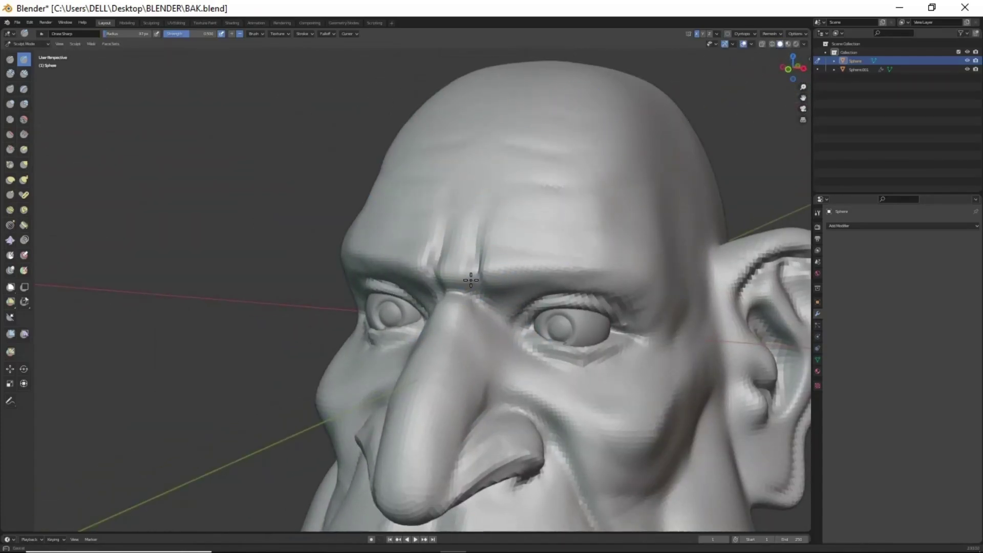
{"action": "scroll", "coordinate": [575, 307], "scroll_direction": "down", "scroll_amount": 3}
{"action": "mouse_move", "coordinate": [470, 280]}
{"action": "middle_mouse_down"}
{"action": "mouse_move", "coordinate": [576, 308]}
{"action": "mouse_move", "coordinate": [505, 274]}
{"action": "middle_mouse_up"}
{"action": "scroll", "coordinate": [538, 330], "scroll_direction": "up", "scroll_amount": 2}
Step: Sculpt wrinkles under the eyes with the SculptDraw brush
{"action": "scroll", "coordinate": [504, 274], "scroll_direction": "up", "scroll_amount": 4}
{"action": "key", "text": "x"}
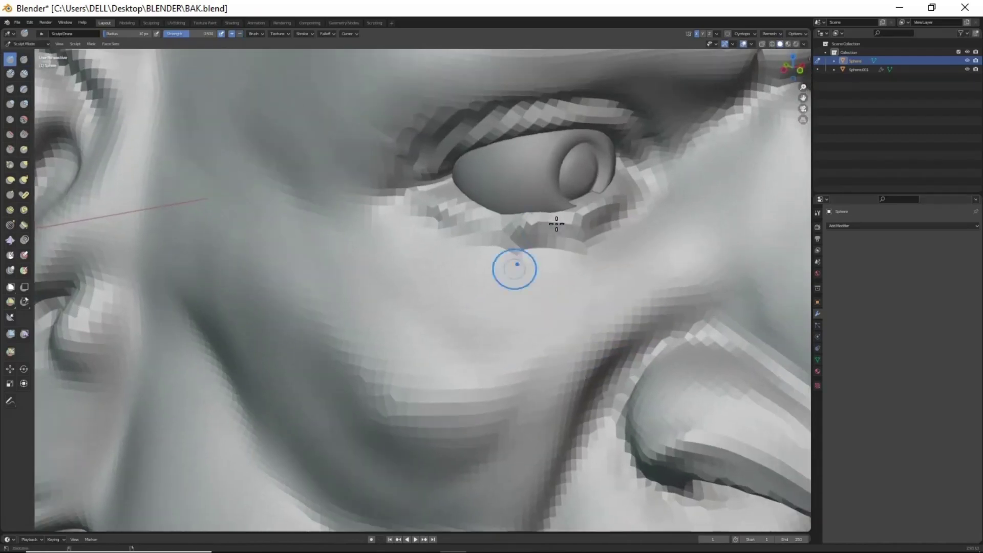
{"action": "middle_click_drag", "start_coordinate": [617, 134], "coordinate": [630, 204]}
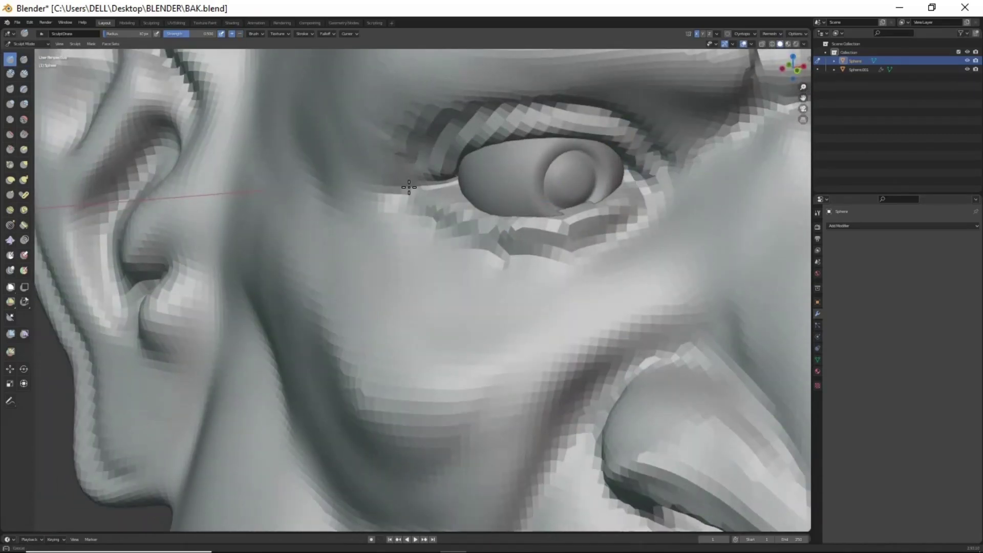
{"action": "scroll", "coordinate": [609, 134], "scroll_direction": "down", "scroll_amount": 2}
{"action": "scroll", "coordinate": [609, 134], "scroll_direction": "down", "scroll_amount": 3}
{"action": "scroll", "coordinate": [539, 310], "scroll_direction": "up", "scroll_amount": 3}
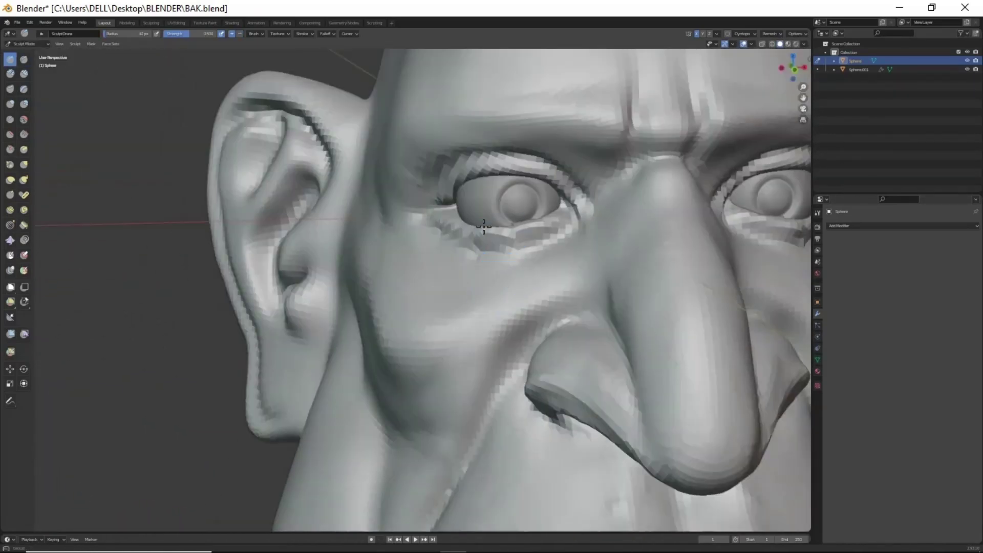
{"action": "scroll", "coordinate": [539, 311], "scroll_direction": "up", "scroll_amount": 2}
Step: Deepen the under-eye creases with the Draw Sharp brush
{"action": "key", "text": "shift+x"}
{"action": "middle_click_drag", "start_coordinate": [539, 310], "coordinate": [513, 234]}
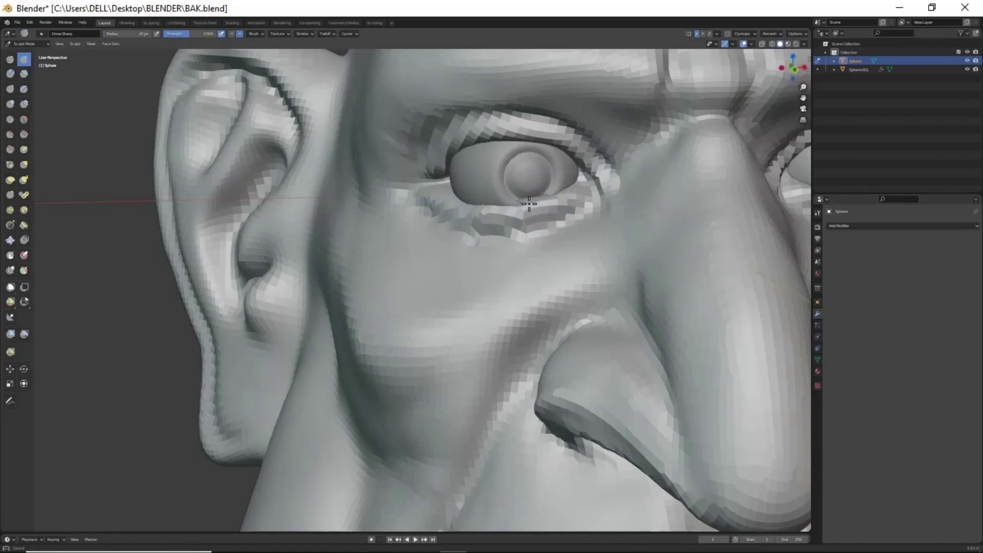
{"action": "scroll", "coordinate": [543, 192], "scroll_direction": "down", "scroll_amount": 2}
{"action": "scroll", "coordinate": [544, 225], "scroll_direction": "down", "scroll_amount": 2}
{"action": "scroll", "coordinate": [545, 226], "scroll_direction": "down", "scroll_amount": 3}
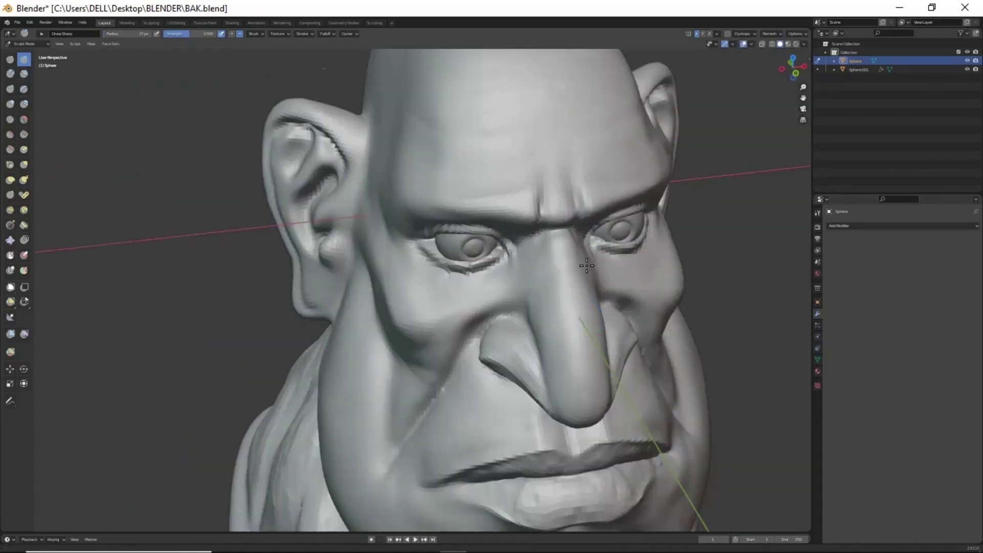
{"action": "middle_click_drag", "start_coordinate": [545, 226], "coordinate": [601, 238]}
{"action": "scroll", "coordinate": [595, 296], "scroll_direction": "up", "scroll_amount": 2}
{"action": "scroll", "coordinate": [531, 314], "scroll_direction": "up", "scroll_amount": 2}
{"action": "middle_click_drag", "start_coordinate": [531, 314], "coordinate": [501, 325]}
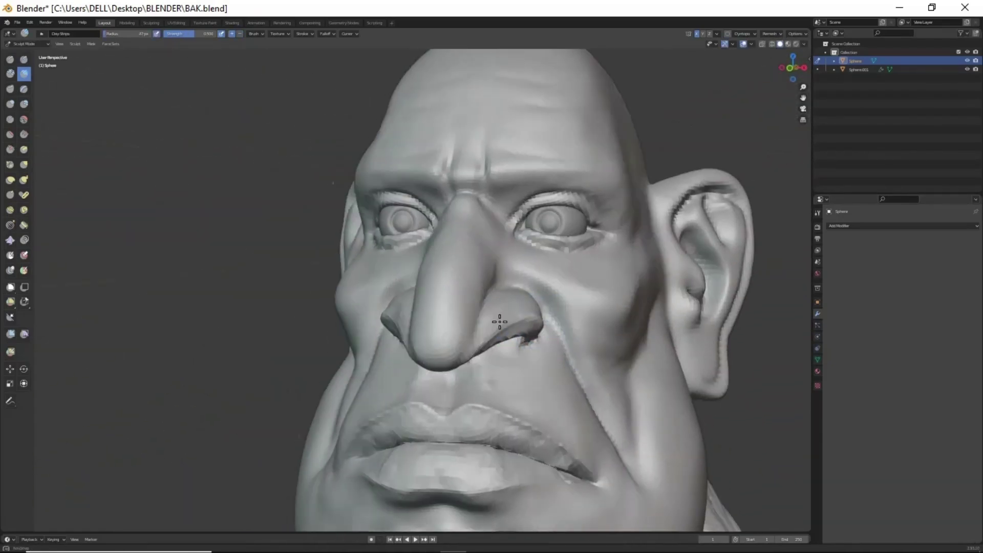
{"action": "scroll", "coordinate": [459, 272], "scroll_direction": "up", "scroll_amount": 2}
Step: Build up and smooth the nose bridge and nostril with Clay Strips
{"action": "key", "text": "c"}
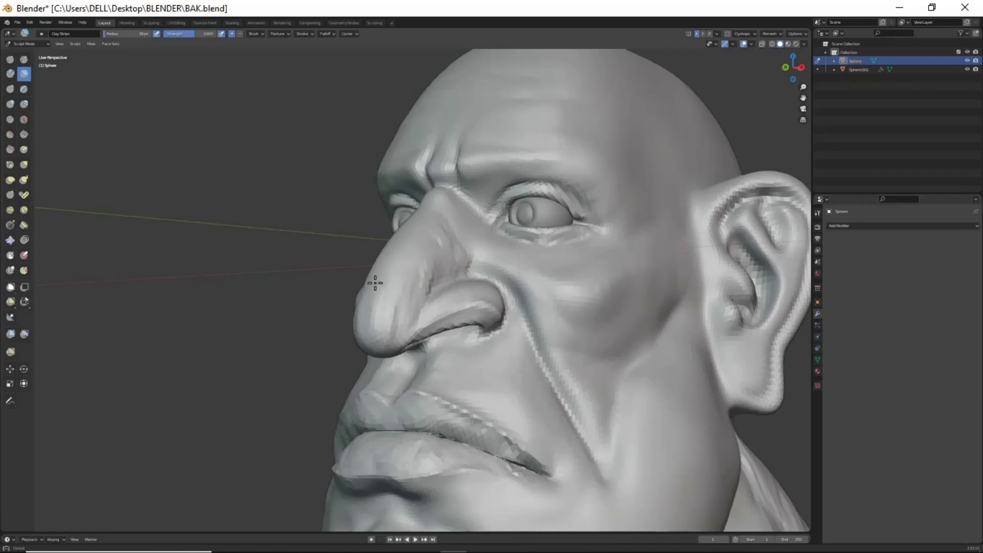
{"action": "middle_click_drag", "start_coordinate": [385, 279], "coordinate": [497, 231]}
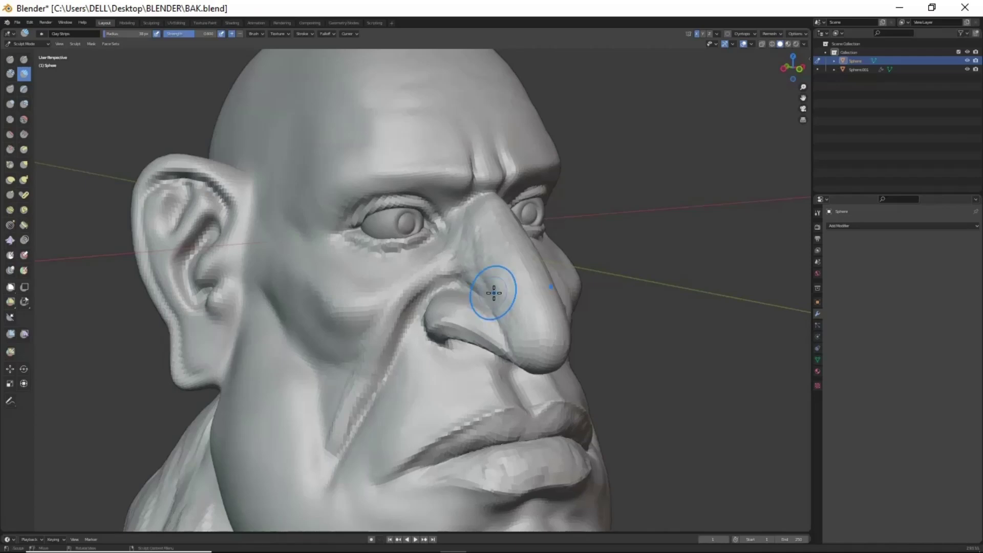
{"action": "middle_click_drag", "start_coordinate": [495, 293], "coordinate": [536, 355]}
{"action": "mouse_move", "coordinate": [535, 355]}
{"action": "left_mouse_down"}
{"action": "mouse_move", "coordinate": [522, 275]}
{"action": "mouse_move", "coordinate": [569, 385]}
{"action": "left_mouse_up"}
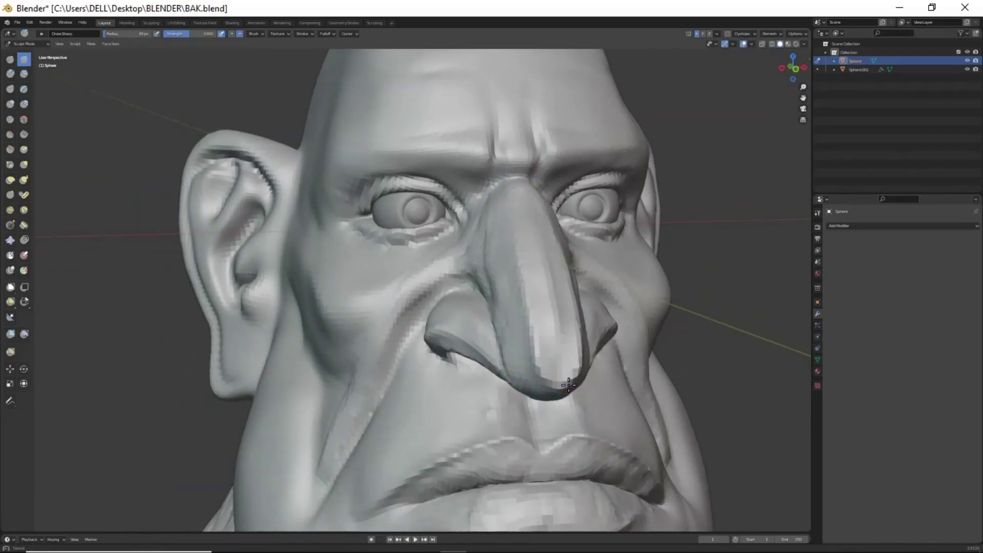
{"action": "middle_click_drag", "start_coordinate": [569, 385], "coordinate": [507, 355]}
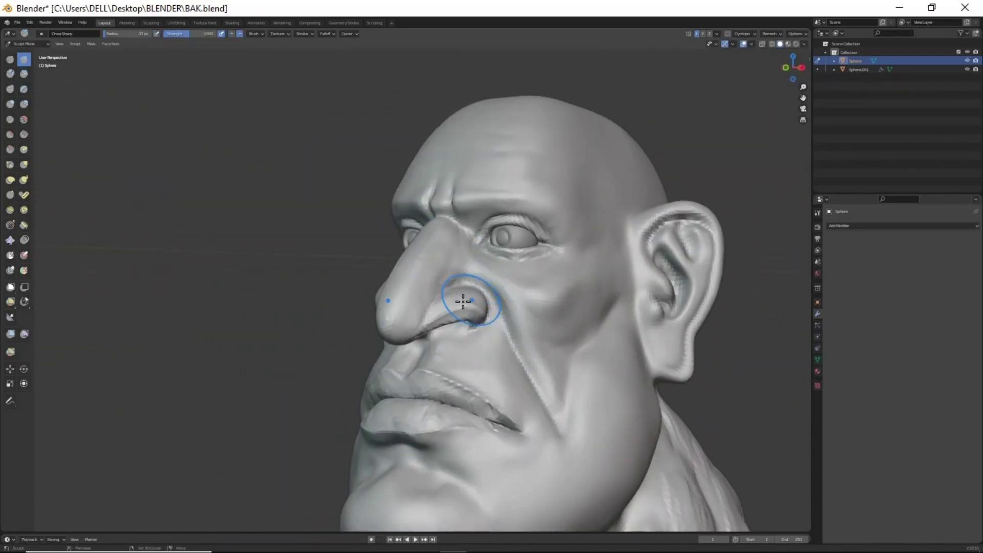
{"action": "mouse_move", "coordinate": [477, 223]}
{"action": "middle_mouse_down"}
{"action": "mouse_move", "coordinate": [603, 362]}
{"action": "mouse_move", "coordinate": [523, 333]}
{"action": "middle_mouse_up"}
Step: Add a UV Sphere in Object Mode and move it onto the top of the head
{"action": "key", "text": "ctrl+Tab"}
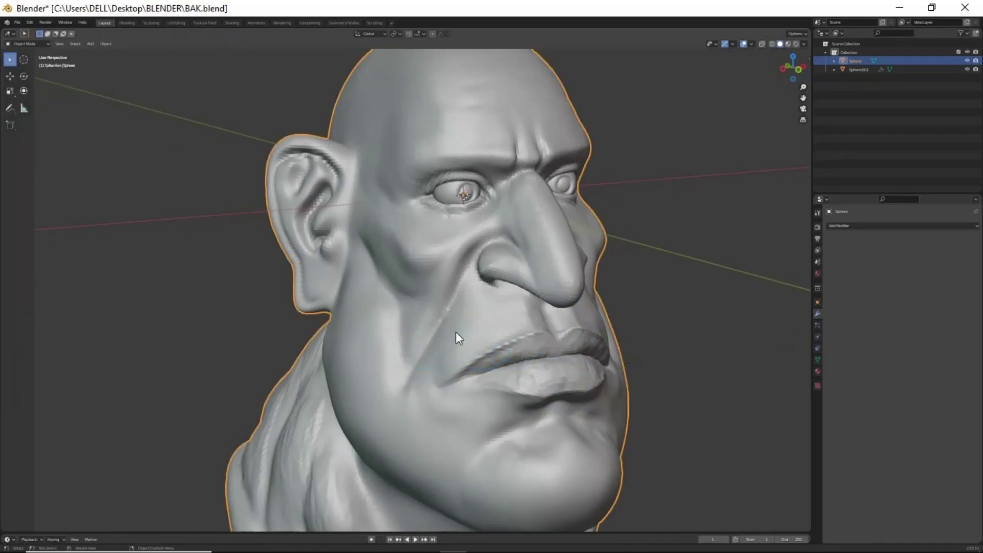
{"action": "key", "text": "shift+a"}
{"action": "left_click", "coordinate": [598, 182]}
{"action": "key", "text": "g"}
{"action": "left_click", "coordinate": [336, 371]}
{"action": "mouse_move", "coordinate": [336, 371]}
{"action": "middle_mouse_down"}
{"action": "mouse_move", "coordinate": [462, 342]}
{"action": "mouse_move", "coordinate": [498, 303]}
{"action": "middle_mouse_up"}
Step: In Sculpt Mode, pull the sphere's back down over the back of the head with Grab
{"action": "key", "text": "ctrl+Tab"}
{"action": "scroll", "coordinate": [498, 304], "scroll_direction": "up", "scroll_amount": 3}
{"action": "scroll", "coordinate": [561, 250], "scroll_direction": "up", "scroll_amount": 2}
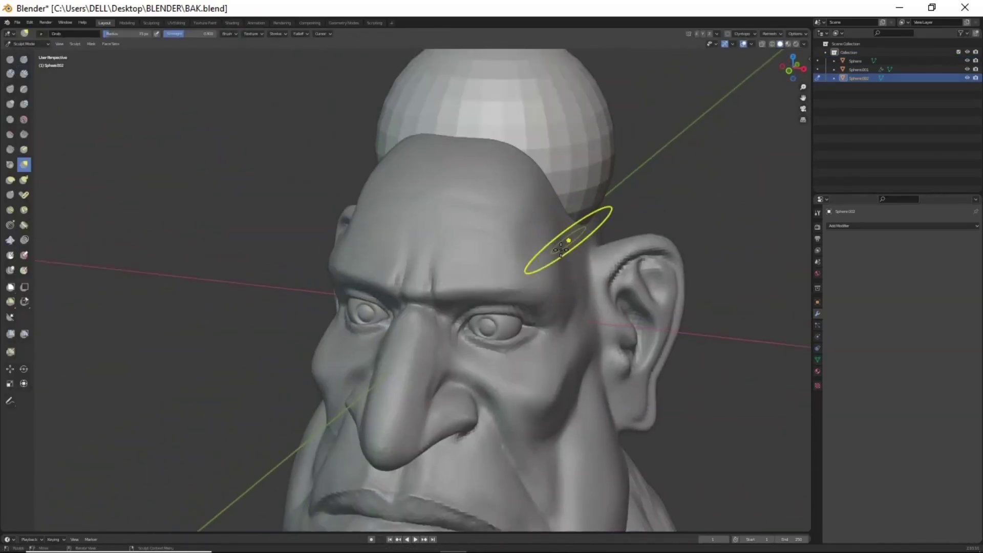
{"action": "mouse_move", "coordinate": [589, 154]}
{"action": "middle_mouse_down"}
{"action": "mouse_move", "coordinate": [505, 198]}
{"action": "mouse_move", "coordinate": [472, 230]}
{"action": "mouse_move", "coordinate": [428, 225]}
{"action": "mouse_move", "coordinate": [287, 246]}
{"action": "middle_mouse_up"}
{"action": "scroll", "coordinate": [398, 233], "scroll_direction": "up", "scroll_amount": 2}
{"action": "mouse_move", "coordinate": [287, 246]}
{"action": "left_mouse_down"}
{"action": "mouse_move", "coordinate": [235, 266]}
{"action": "mouse_move", "coordinate": [322, 332]}
{"action": "left_mouse_up"}
{"action": "middle_click_drag", "start_coordinate": [322, 332], "coordinate": [598, 296]}
{"action": "left_click_drag", "start_coordinate": [597, 297], "coordinate": [555, 458]}
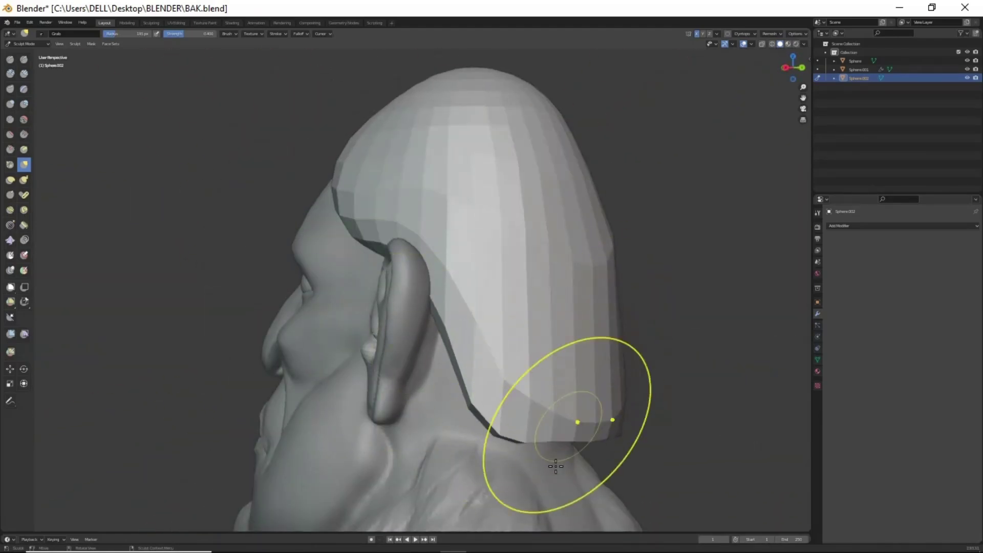
{"action": "mouse_move", "coordinate": [556, 459]}
{"action": "middle_mouse_down"}
{"action": "mouse_move", "coordinate": [444, 437]}
{"action": "mouse_move", "coordinate": [457, 375]}
{"action": "middle_mouse_up"}
{"action": "left_click_drag", "start_coordinate": [456, 375], "coordinate": [450, 439]}
{"action": "mouse_move", "coordinate": [451, 439]}
{"action": "middle_mouse_down"}
{"action": "mouse_move", "coordinate": [637, 484]}
{"action": "mouse_move", "coordinate": [560, 395]}
{"action": "middle_mouse_up"}
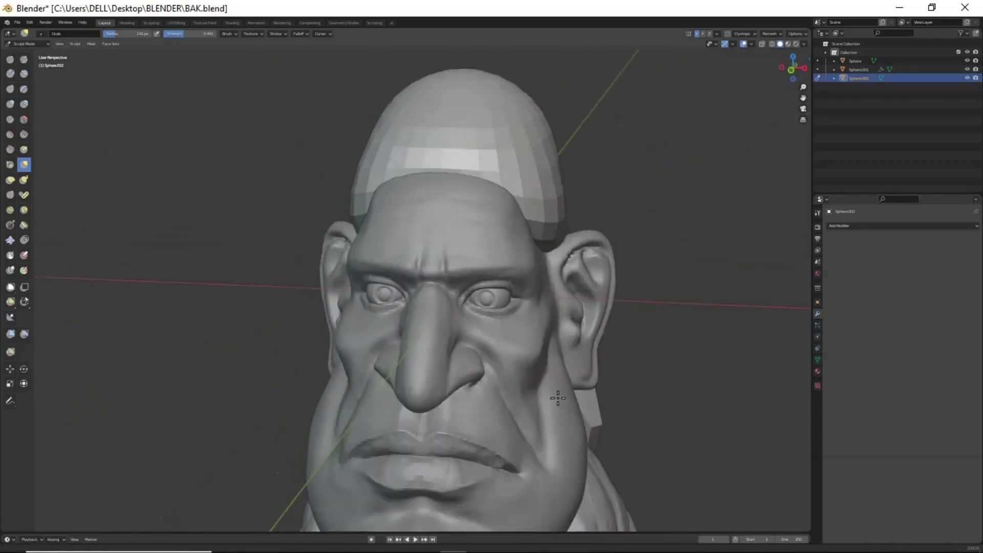
Step: Remesh the hair cap with a new voxel size and shrink the brush radius
{"action": "key", "text": "shift+r"}
{"action": "left_click", "coordinate": [541, 339]}
{"action": "middle_click_drag", "start_coordinate": [566, 285], "coordinate": [542, 285]}
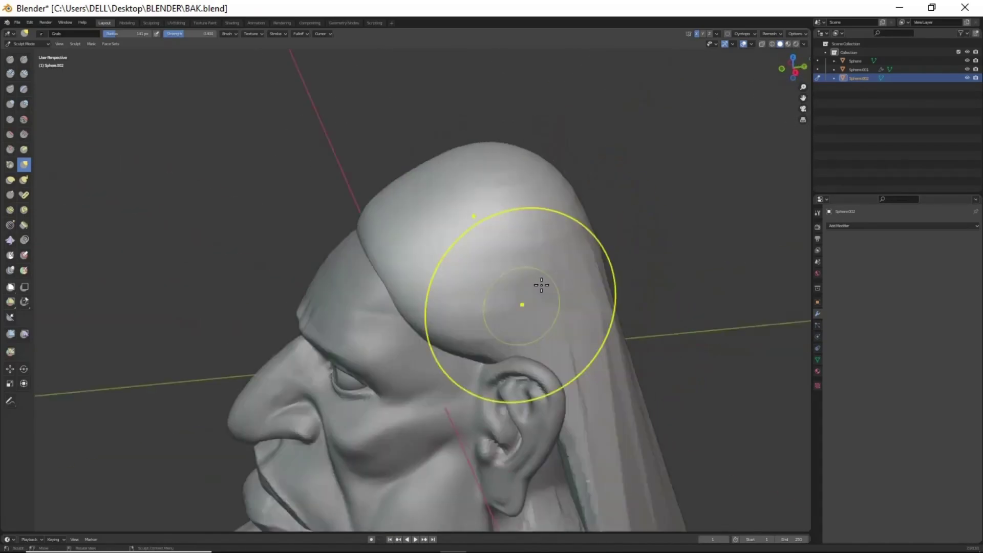
{"action": "scroll", "coordinate": [501, 297], "scroll_direction": "down", "scroll_amount": 4}
{"action": "mouse_move", "coordinate": [424, 374]}
{"action": "middle_mouse_down"}
{"action": "mouse_move", "coordinate": [487, 384]}
{"action": "mouse_move", "coordinate": [427, 272]}
{"action": "mouse_move", "coordinate": [478, 282]}
{"action": "mouse_move", "coordinate": [604, 335]}
{"action": "mouse_move", "coordinate": [505, 197]}
{"action": "mouse_move", "coordinate": [630, 204]}
{"action": "middle_mouse_up"}
{"action": "key", "text": "f"}
{"action": "left_click", "coordinate": [479, 281]}
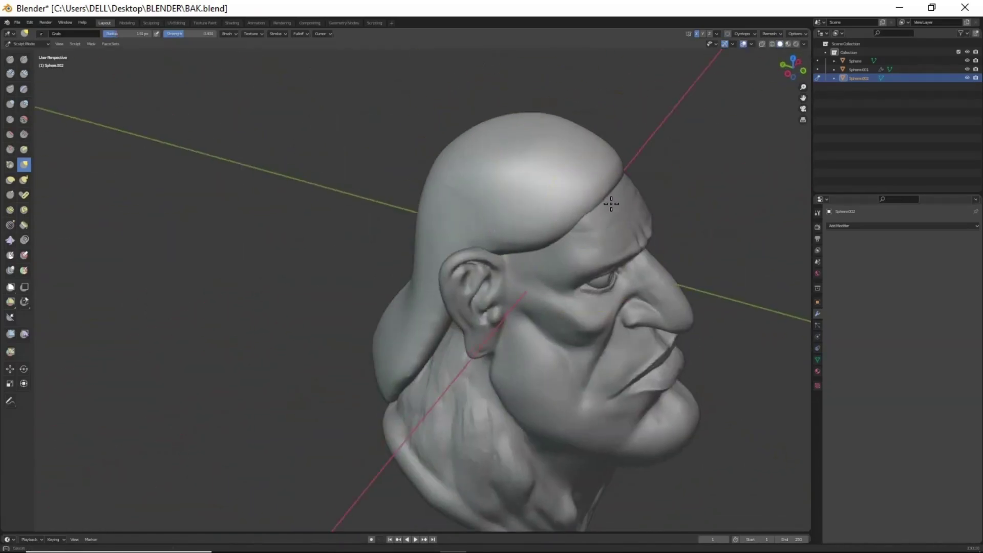
Step: Set the brush radius to 99px and pull the hair edge down at the side and brow
{"action": "key", "text": "f"}
{"action": "left_click", "coordinate": [532, 284]}
{"action": "middle_click_drag", "start_coordinate": [533, 284], "coordinate": [553, 241]}
{"action": "left_click_drag", "start_coordinate": [553, 240], "coordinate": [551, 272]}
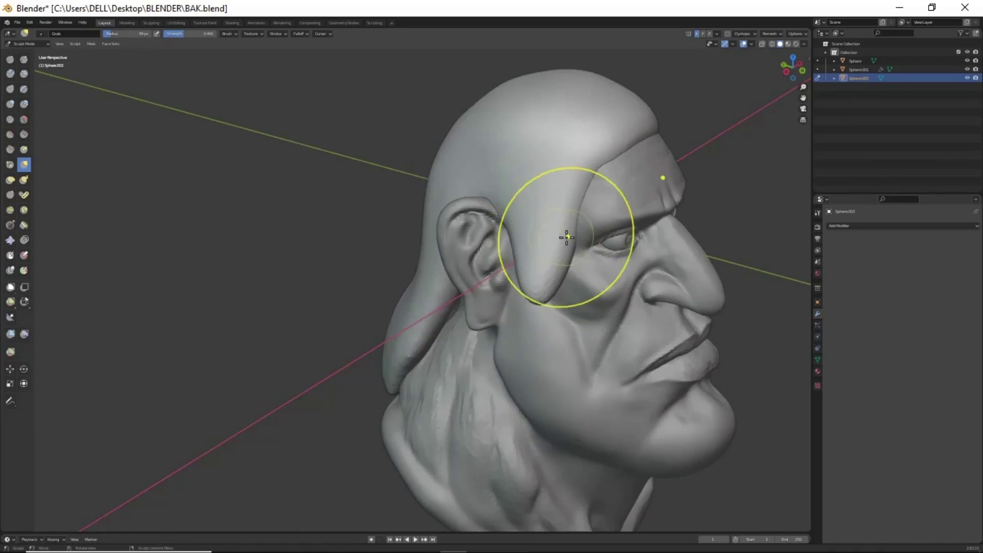
{"action": "left_click_drag", "start_coordinate": [564, 219], "coordinate": [582, 243]}
{"action": "mouse_move", "coordinate": [582, 243]}
{"action": "middle_mouse_down"}
{"action": "mouse_move", "coordinate": [559, 260]}
{"action": "mouse_move", "coordinate": [534, 250]}
{"action": "middle_mouse_up"}
{"action": "scroll", "coordinate": [569, 201], "scroll_direction": "up", "scroll_amount": 2}
{"action": "middle_click_drag", "start_coordinate": [569, 201], "coordinate": [540, 209]}
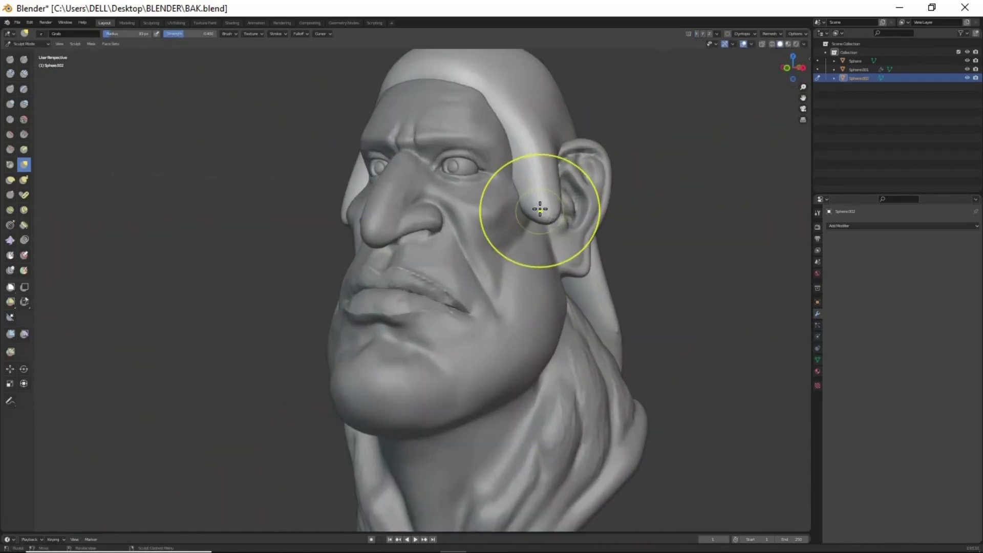
{"action": "middle_click_drag", "start_coordinate": [512, 132], "coordinate": [515, 219]}
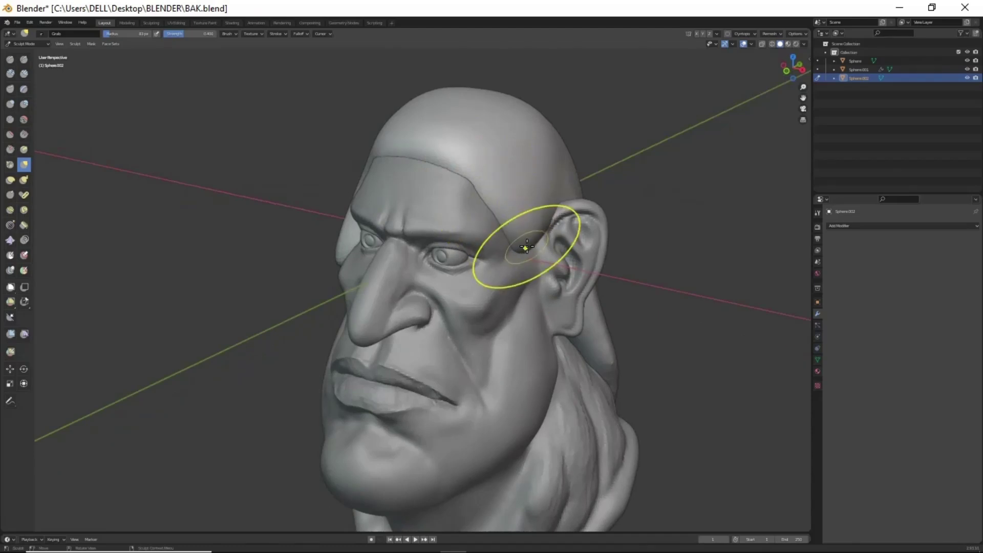
{"action": "mouse_move", "coordinate": [522, 284]}
{"action": "middle_mouse_down"}
{"action": "mouse_move", "coordinate": [445, 176]}
{"action": "mouse_move", "coordinate": [306, 241]}
{"action": "mouse_move", "coordinate": [534, 133]}
{"action": "mouse_move", "coordinate": [501, 259]}
{"action": "mouse_move", "coordinate": [537, 286]}
{"action": "middle_mouse_up"}
{"action": "scroll", "coordinate": [492, 185], "scroll_direction": "down", "scroll_amount": 2}
Step: Carve flowing strand grooves over the top and back of the hair
{"action": "key", "text": "g"}
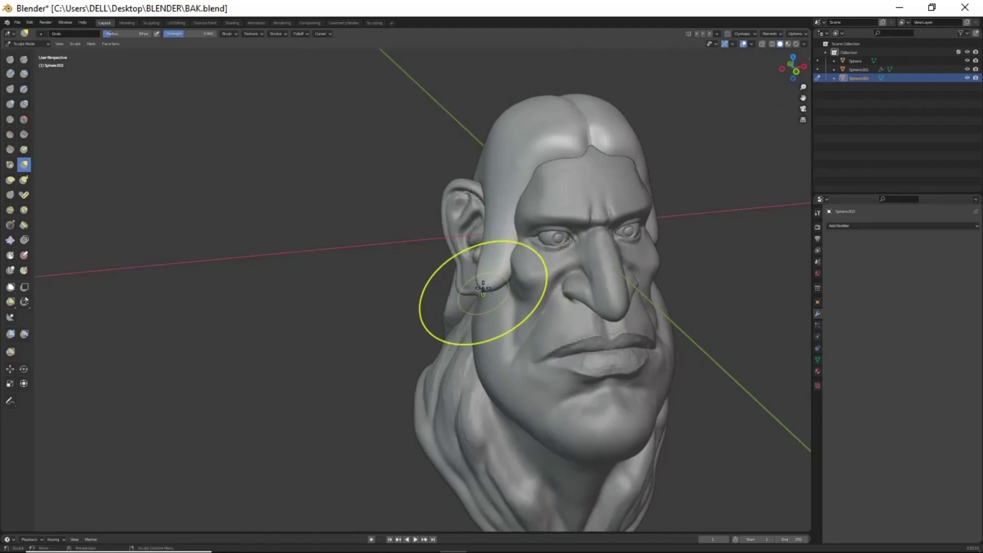
{"action": "mouse_move", "coordinate": [478, 296]}
{"action": "middle_mouse_down"}
{"action": "mouse_move", "coordinate": [598, 322]}
{"action": "mouse_move", "coordinate": [405, 175]}
{"action": "middle_mouse_up"}
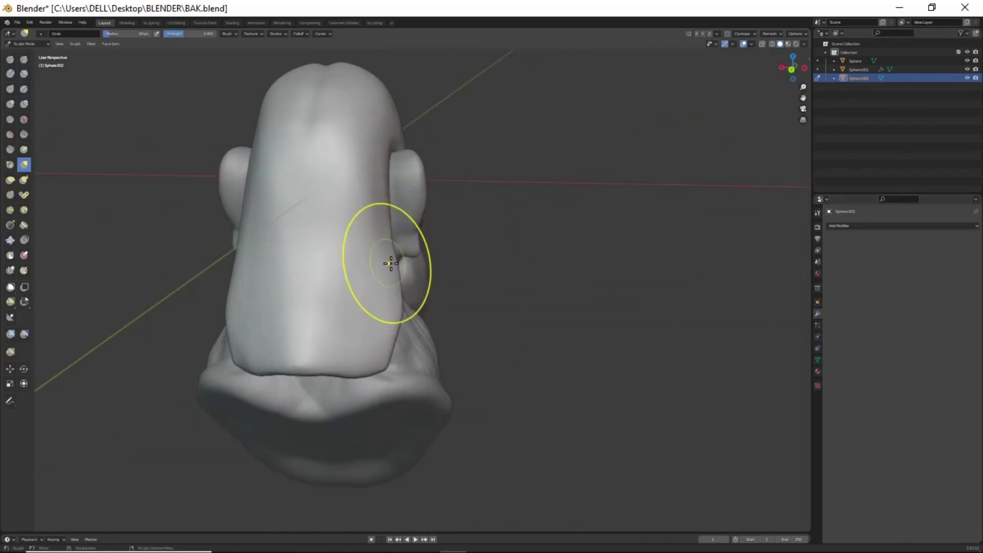
{"action": "mouse_move", "coordinate": [391, 263]}
{"action": "middle_mouse_down"}
{"action": "mouse_move", "coordinate": [398, 301]}
{"action": "mouse_move", "coordinate": [365, 240]}
{"action": "middle_mouse_up"}
{"action": "mouse_move", "coordinate": [485, 334]}
{"action": "middle_mouse_down"}
{"action": "mouse_move", "coordinate": [533, 287]}
{"action": "mouse_move", "coordinate": [582, 259]}
{"action": "mouse_move", "coordinate": [548, 274]}
{"action": "mouse_move", "coordinate": [540, 467]}
{"action": "middle_mouse_up"}
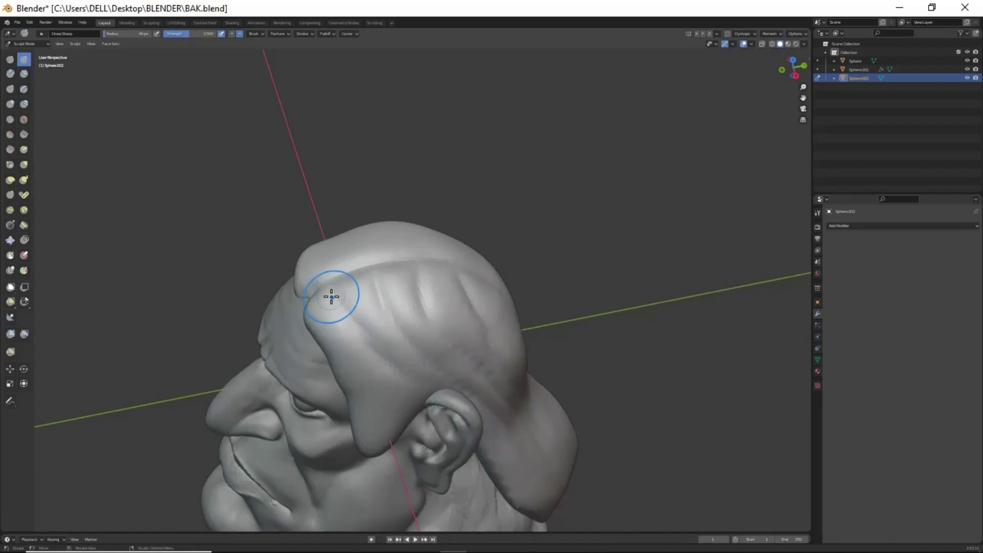
{"action": "mouse_move", "coordinate": [375, 391]}
{"action": "middle_mouse_down"}
{"action": "mouse_move", "coordinate": [406, 378]}
{"action": "mouse_move", "coordinate": [465, 402]}
{"action": "mouse_move", "coordinate": [333, 181]}
{"action": "mouse_move", "coordinate": [363, 154]}
{"action": "mouse_move", "coordinate": [426, 132]}
{"action": "mouse_move", "coordinate": [481, 233]}
{"action": "middle_mouse_up"}
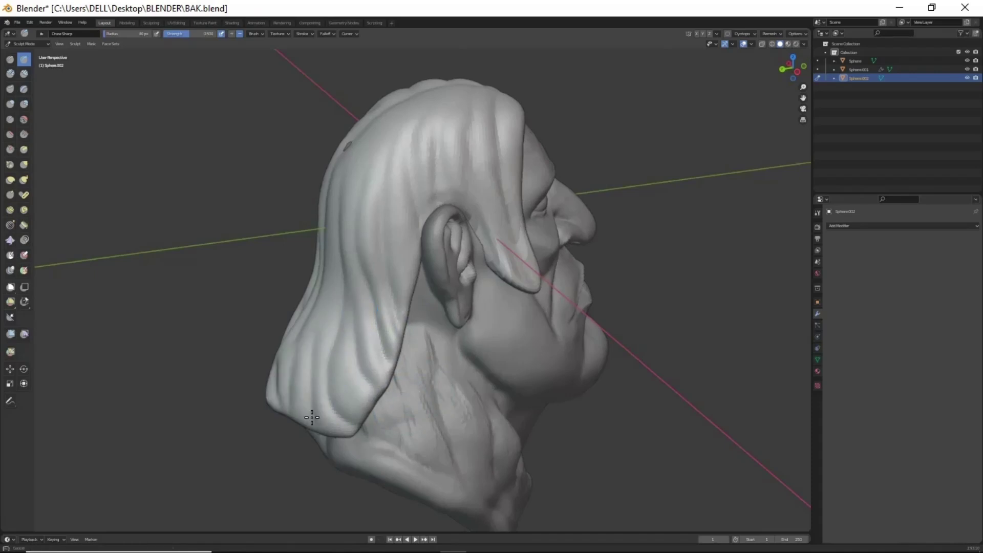
{"action": "middle_click_drag", "start_coordinate": [328, 379], "coordinate": [368, 209]}
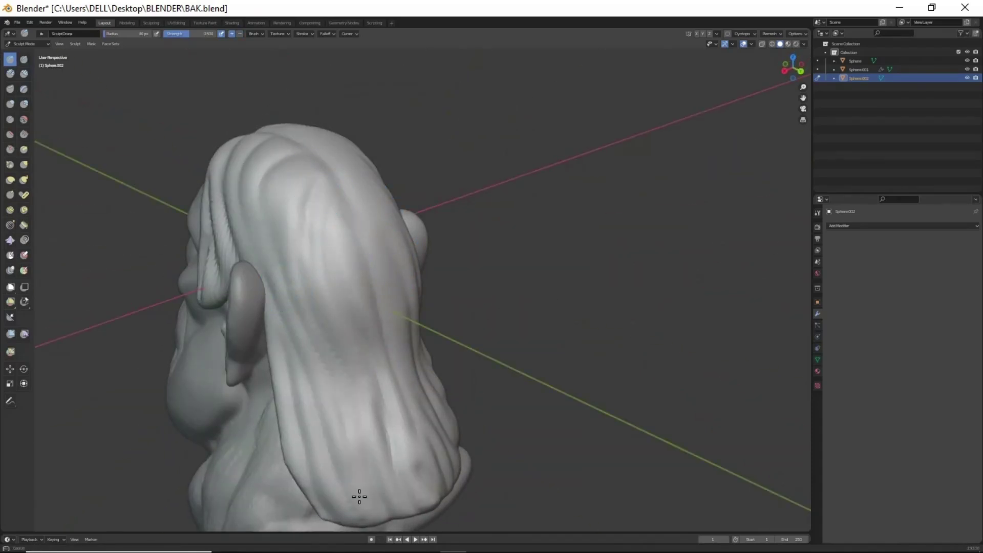
{"action": "mouse_move", "coordinate": [360, 496]}
{"action": "middle_mouse_down"}
{"action": "mouse_move", "coordinate": [406, 161]}
{"action": "mouse_move", "coordinate": [479, 189]}
{"action": "middle_mouse_up"}
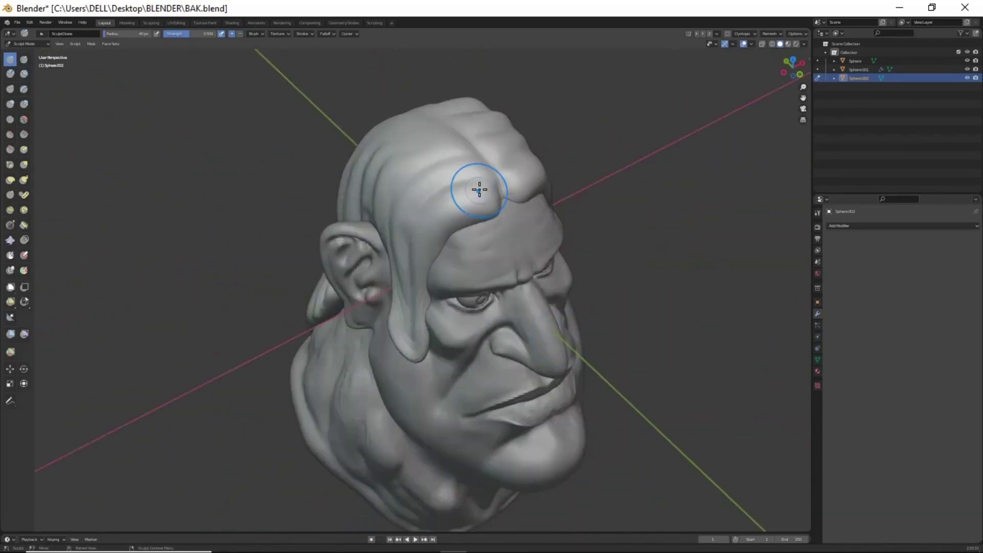
{"action": "middle_click_drag", "start_coordinate": [419, 199], "coordinate": [266, 220]}
Step: Remesh the hair with the new detail size and check it from front and back
{"action": "key", "text": "r"}
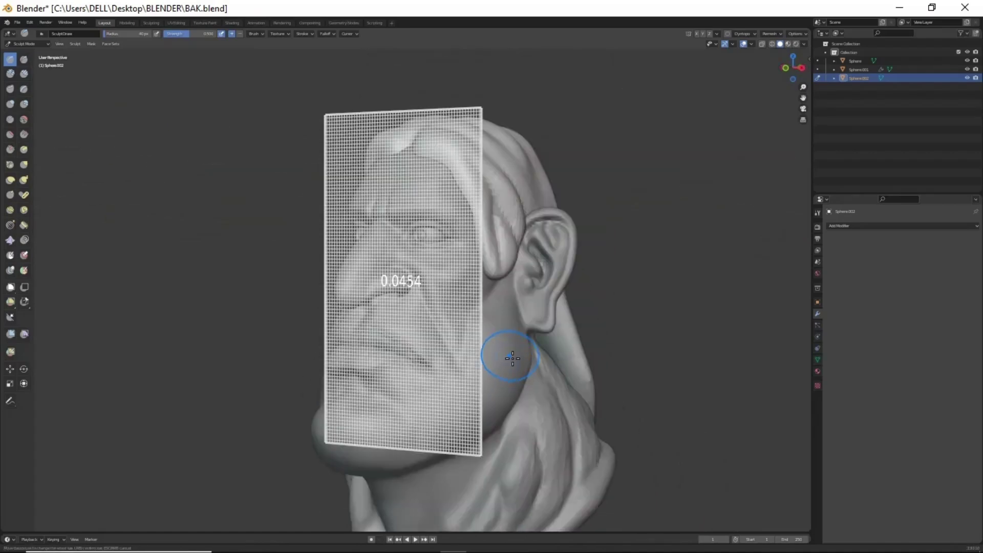
{"action": "left_click", "coordinate": [644, 371]}
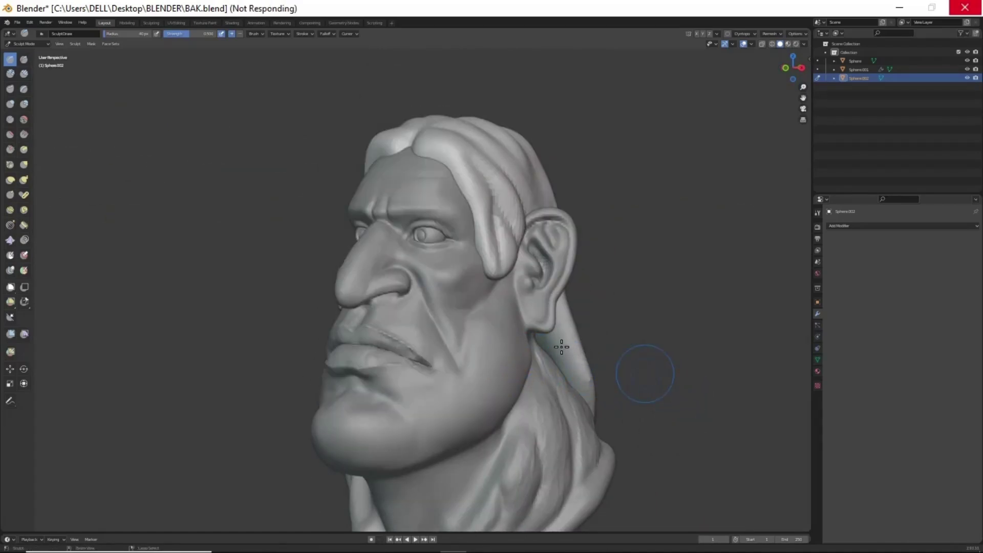
{"action": "middle_click_drag", "start_coordinate": [542, 336], "coordinate": [523, 338]}
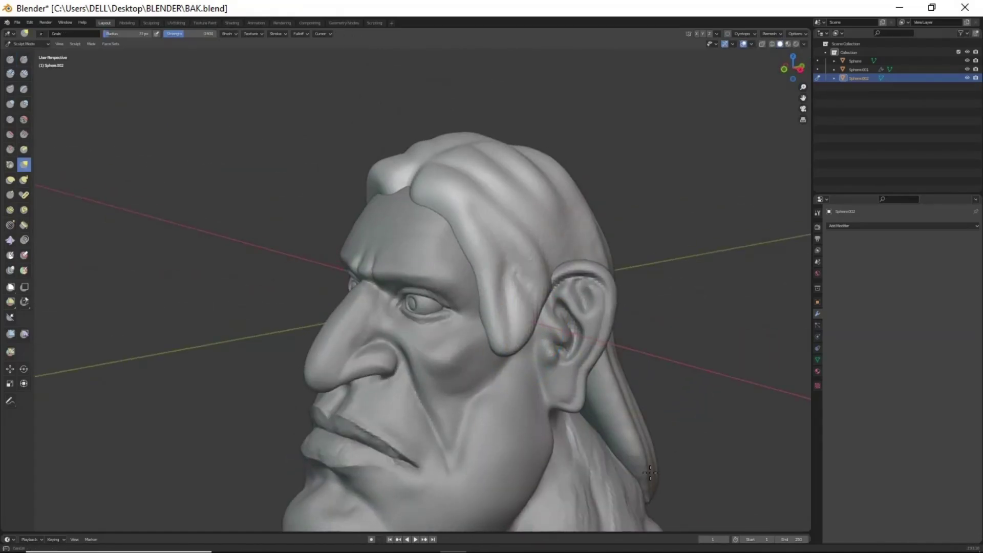
{"action": "middle_click_drag", "start_coordinate": [650, 473], "coordinate": [421, 238]}
{"action": "middle_click_drag", "start_coordinate": [536, 380], "coordinate": [370, 216]}
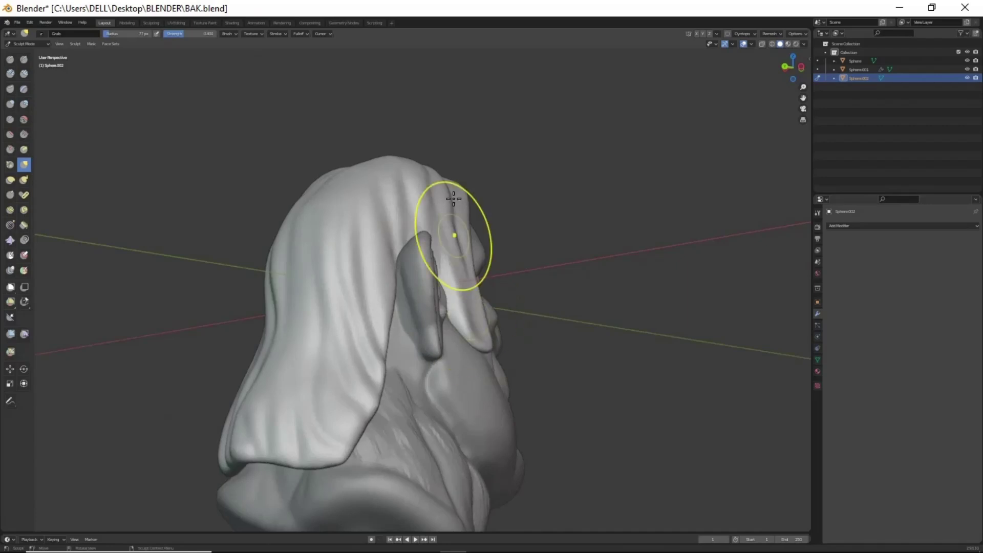
{"action": "mouse_move", "coordinate": [454, 198]}
{"action": "middle_mouse_down"}
{"action": "mouse_move", "coordinate": [435, 182]}
{"action": "mouse_move", "coordinate": [518, 286]}
{"action": "mouse_move", "coordinate": [559, 316]}
{"action": "mouse_move", "coordinate": [509, 200]}
{"action": "middle_mouse_up"}
Step: Refine the hairline locks framing the forehead and face
{"action": "middle_click_drag", "start_coordinate": [567, 222], "coordinate": [510, 267]}
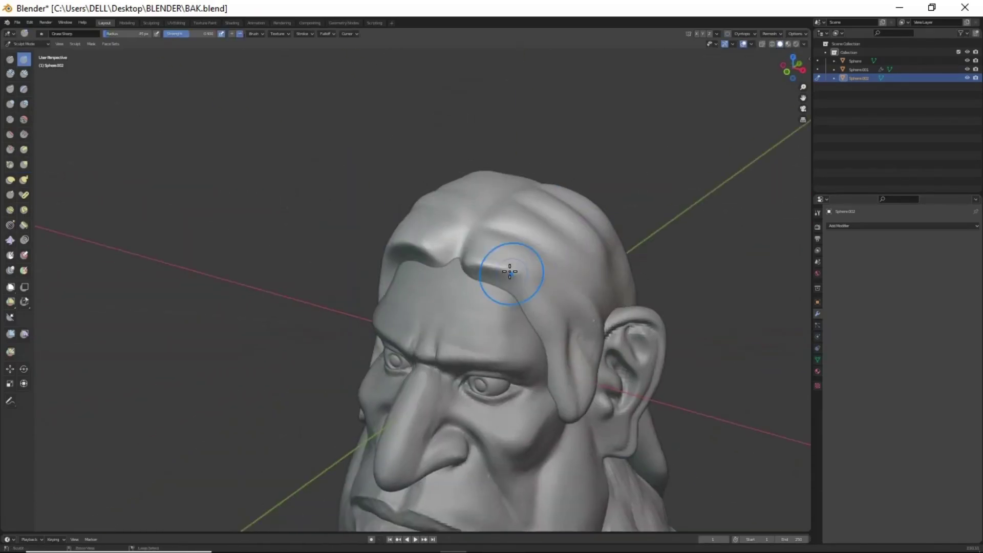
{"action": "middle_click_drag", "start_coordinate": [563, 225], "coordinate": [535, 255]}
{"action": "mouse_move", "coordinate": [588, 444]}
{"action": "middle_mouse_down"}
{"action": "mouse_move", "coordinate": [543, 369]}
{"action": "mouse_move", "coordinate": [538, 281]}
{"action": "mouse_move", "coordinate": [468, 218]}
{"action": "middle_mouse_up"}
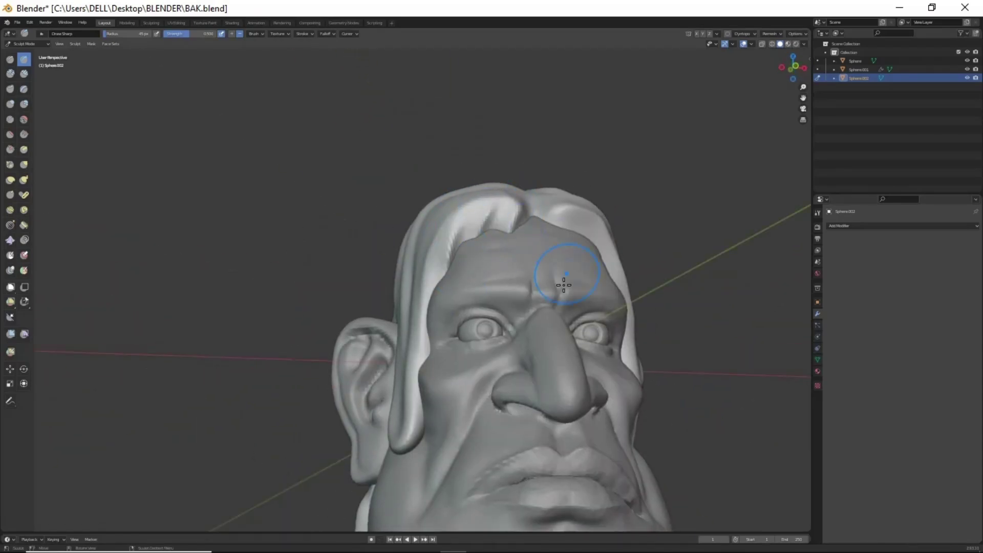
{"action": "mouse_move", "coordinate": [564, 285]}
{"action": "middle_mouse_down"}
{"action": "mouse_move", "coordinate": [561, 250]}
{"action": "mouse_move", "coordinate": [502, 245]}
{"action": "middle_mouse_up"}
{"action": "middle_click_drag", "start_coordinate": [571, 340], "coordinate": [417, 164]}
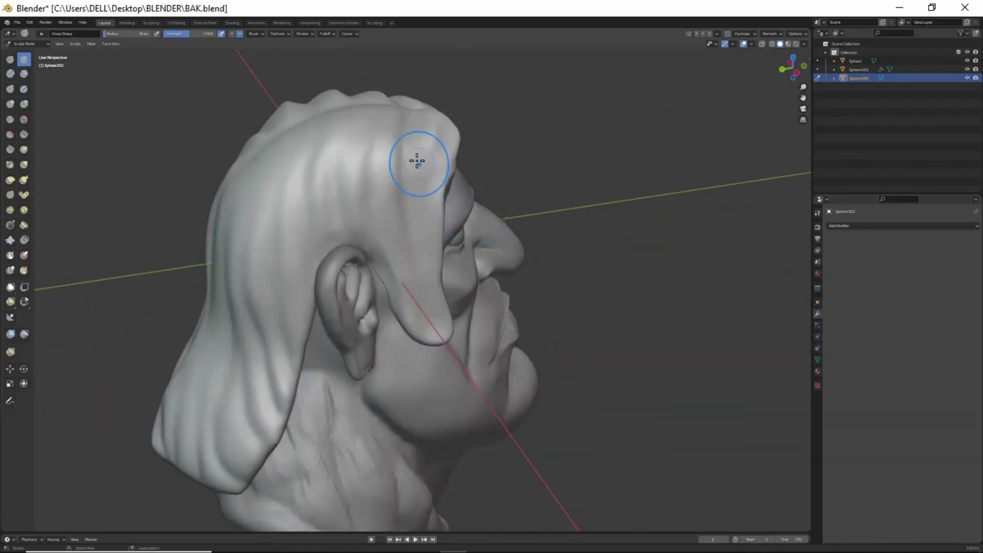
{"action": "mouse_move", "coordinate": [308, 198]}
{"action": "middle_mouse_down"}
{"action": "mouse_move", "coordinate": [465, 244]}
{"action": "mouse_move", "coordinate": [379, 271]}
{"action": "mouse_move", "coordinate": [400, 297]}
{"action": "mouse_move", "coordinate": [379, 256]}
{"action": "middle_mouse_up"}
{"action": "scroll", "coordinate": [380, 271], "scroll_direction": "up", "scroll_amount": 4}
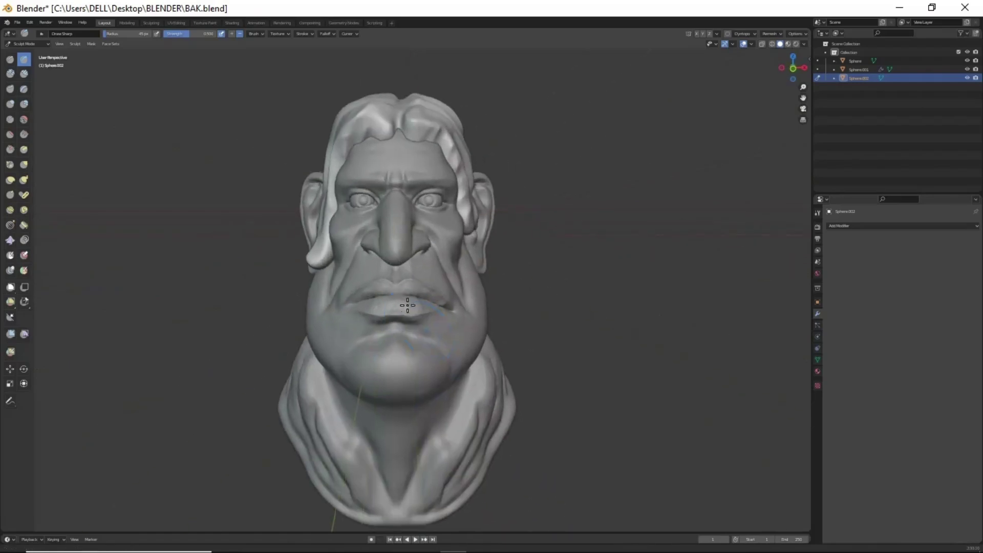
Step: Return to Object Mode and start adding a new UV Sphere at the head
{"action": "key", "text": "ctrl+Tab"}
{"action": "middle_click_drag", "start_coordinate": [536, 335], "coordinate": [592, 326], "text": "shift"}
{"action": "key", "text": "shift+a"}
Step: Add a UV sphere, move it over the chin, and switch it to Sculpt Mode
{"action": "left_click", "coordinate": [614, 333]}
{"action": "key", "text": "z"}
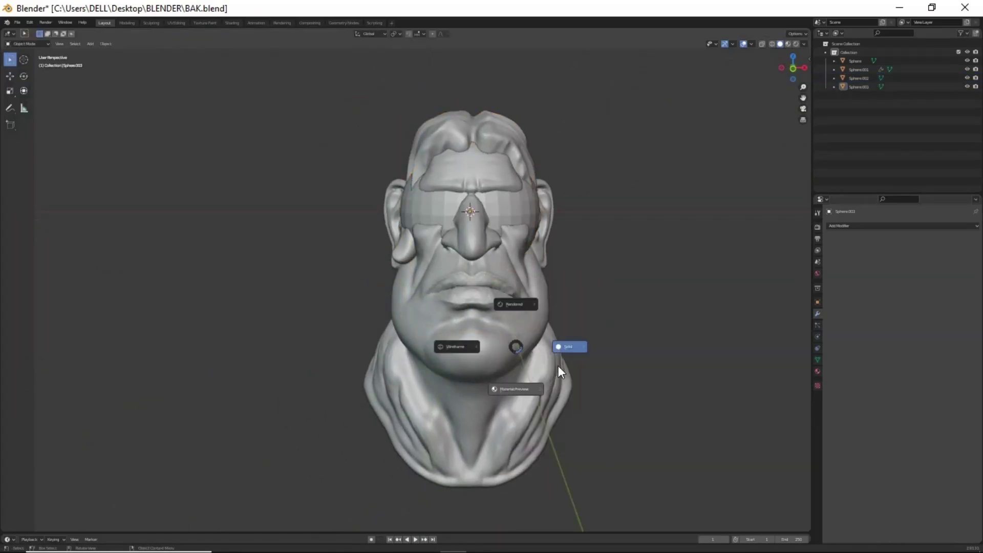
{"action": "key", "text": "g"}
{"action": "left_click", "coordinate": [562, 397]}
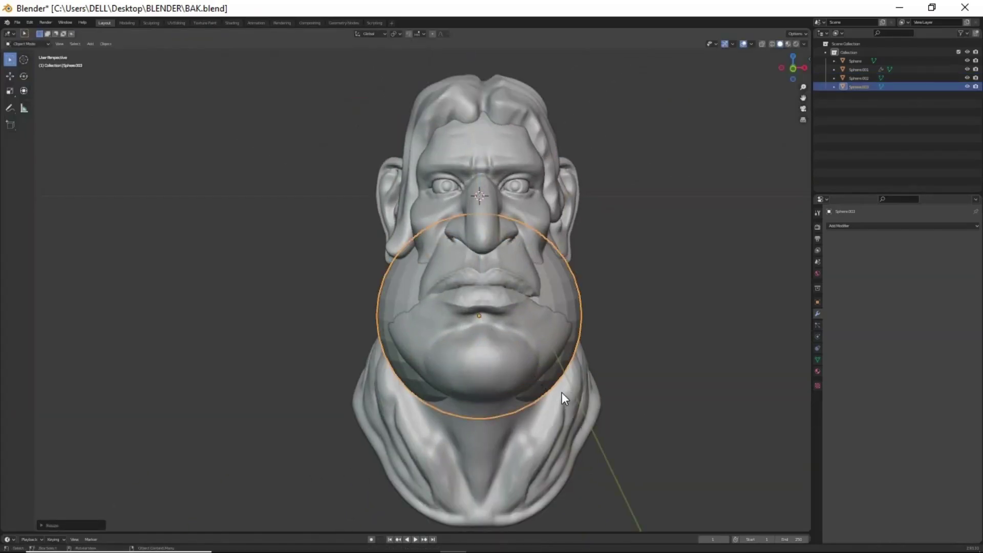
{"action": "key", "text": "Tab"}
{"action": "key", "text": "ctrl+Tab"}
{"action": "left_click", "coordinate": [557, 435]}
Step: Grab-shape the sphere into a beard mass under the chin and around the jaw
{"action": "middle_click_drag", "start_coordinate": [549, 252], "coordinate": [439, 373]}
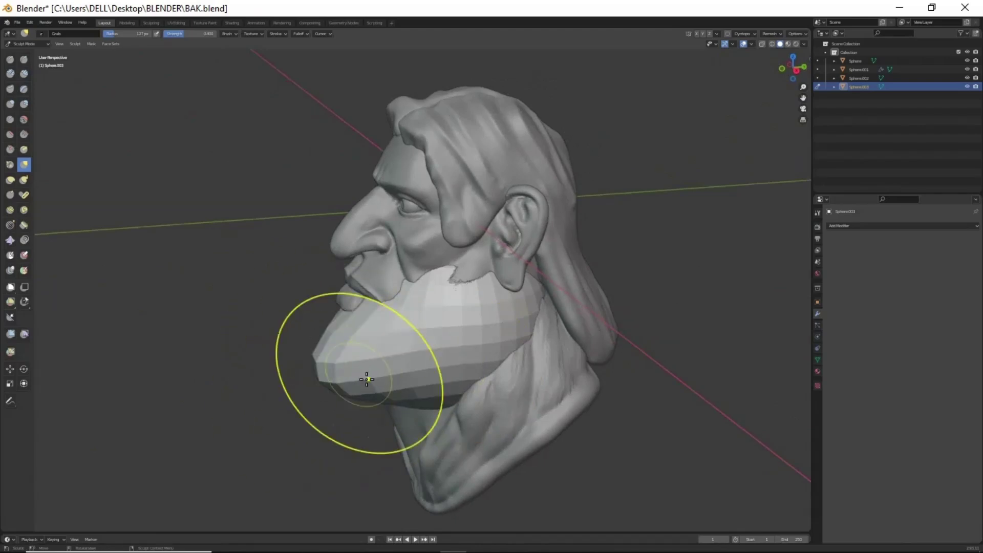
{"action": "left_click_drag", "start_coordinate": [389, 307], "coordinate": [348, 379]}
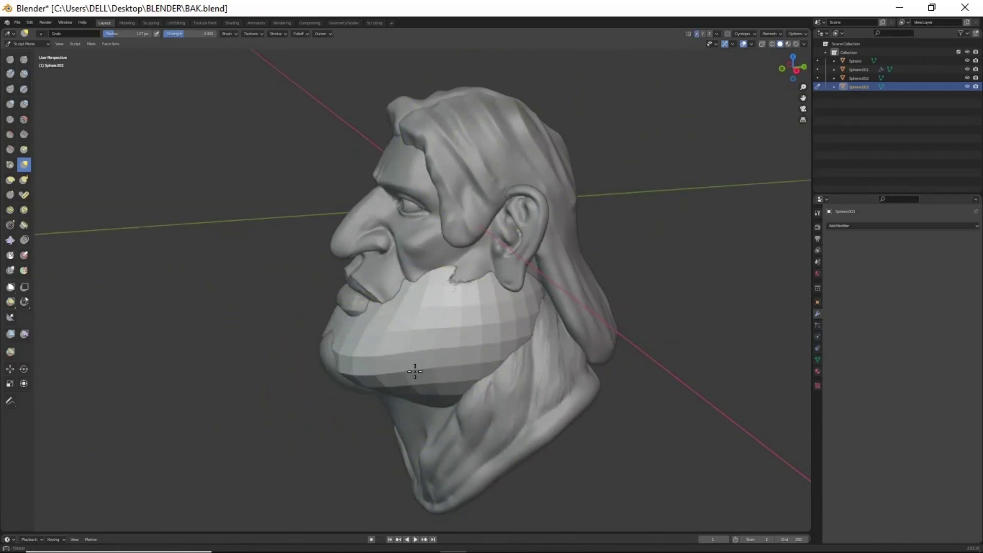
{"action": "mouse_move", "coordinate": [359, 359]}
{"action": "middle_mouse_down"}
{"action": "mouse_move", "coordinate": [537, 332]}
{"action": "mouse_move", "coordinate": [560, 296]}
{"action": "mouse_move", "coordinate": [472, 252]}
{"action": "mouse_move", "coordinate": [448, 277]}
{"action": "mouse_move", "coordinate": [512, 224]}
{"action": "mouse_move", "coordinate": [543, 223]}
{"action": "middle_mouse_up"}
{"action": "key", "text": "f"}
{"action": "left_click", "coordinate": [559, 333]}
Step: Set a remesh detail size and remesh the beard sphere
{"action": "middle_click_drag", "start_coordinate": [499, 294], "coordinate": [520, 296]}
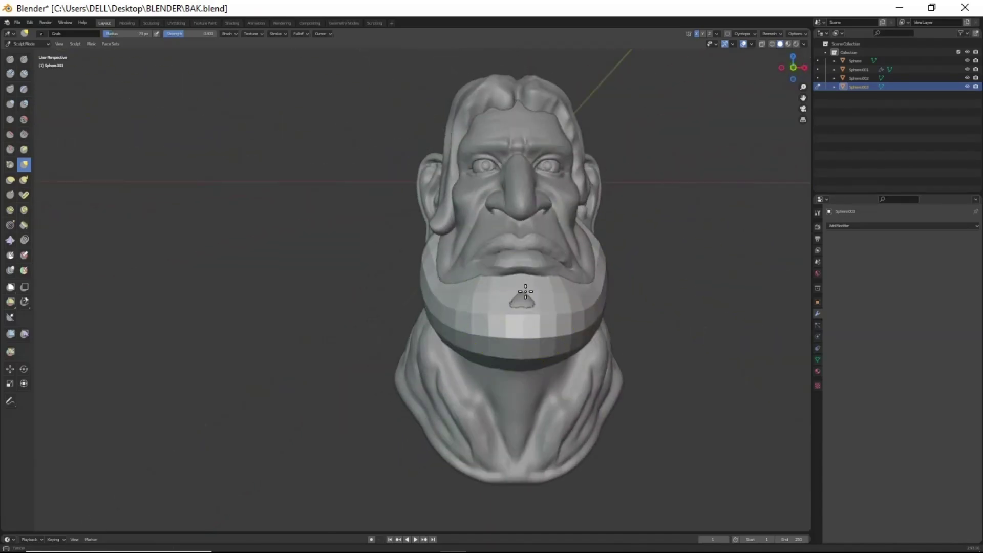
{"action": "key", "text": "shift+r"}
{"action": "left_click", "coordinate": [602, 345]}
{"action": "key", "text": "ctrl+r"}
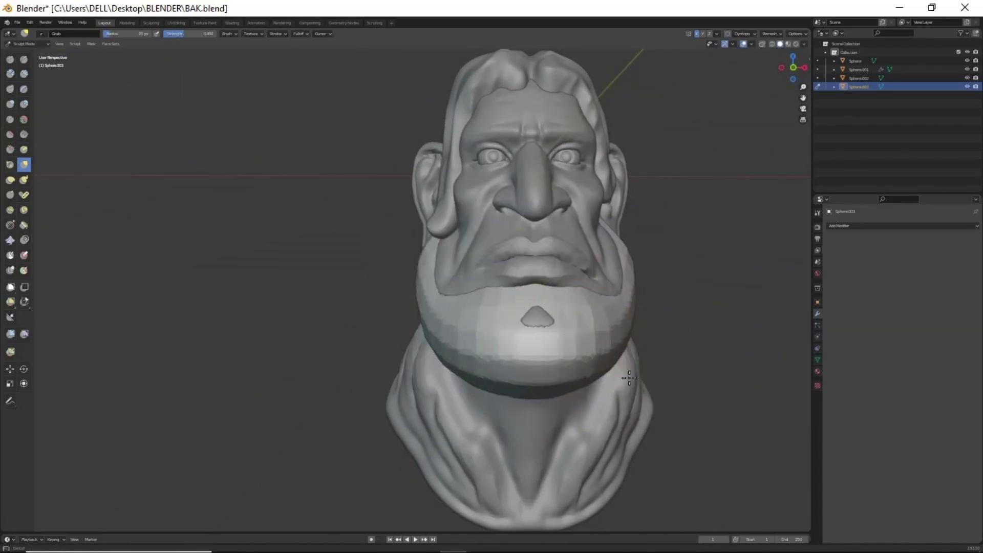
{"action": "mouse_move", "coordinate": [604, 353]}
{"action": "middle_mouse_down"}
{"action": "mouse_move", "coordinate": [444, 302]}
{"action": "mouse_move", "coordinate": [480, 334]}
{"action": "middle_mouse_up"}
{"action": "key", "text": "x"}
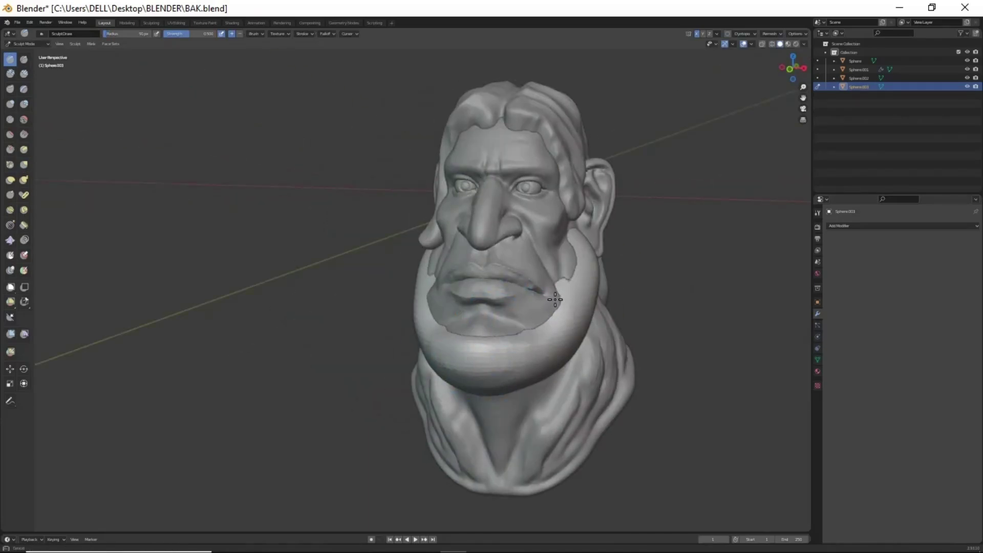
Step: Remesh the beard at a finer 0.02 detail size
{"action": "scroll", "coordinate": [513, 353], "scroll_direction": "down", "scroll_amount": 2}
{"action": "scroll", "coordinate": [515, 315], "scroll_direction": "up", "scroll_amount": 3}
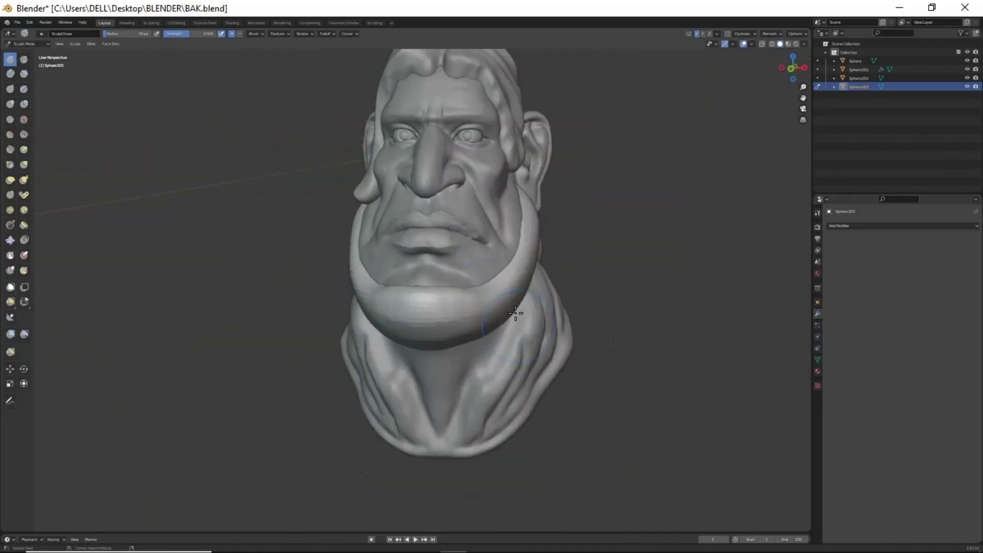
{"action": "scroll", "coordinate": [451, 292], "scroll_direction": "up", "scroll_amount": 2}
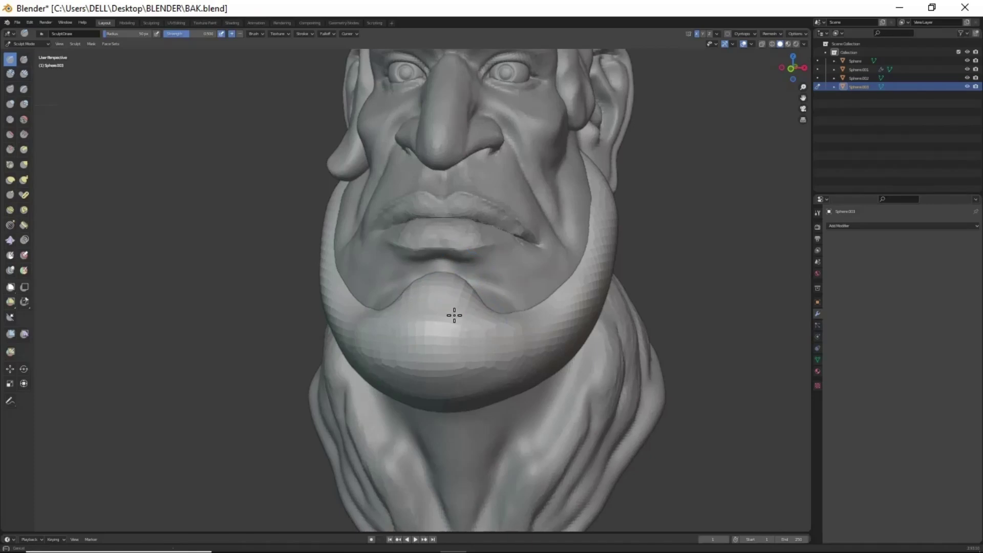
{"action": "scroll", "coordinate": [455, 315], "scroll_direction": "down", "scroll_amount": 5}
{"action": "key", "text": "r"}
{"action": "left_click", "coordinate": [663, 412]}
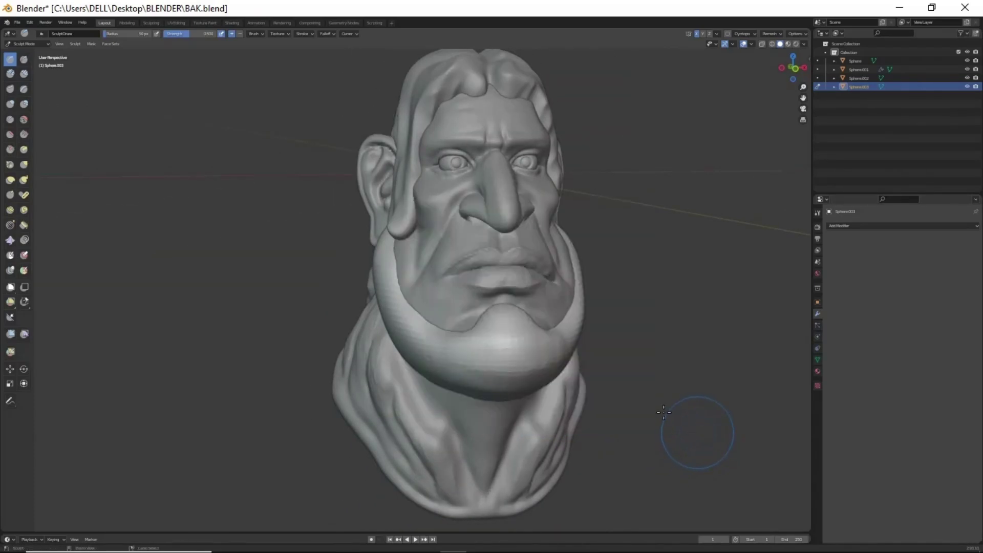
{"action": "left_click", "coordinate": [548, 352]}
Step: Build strand texture across the beard with Clay Strips and Grab
{"action": "mouse_move", "coordinate": [548, 352]}
{"action": "middle_mouse_down"}
{"action": "mouse_move", "coordinate": [487, 340]}
{"action": "mouse_move", "coordinate": [285, 358]}
{"action": "mouse_move", "coordinate": [596, 378]}
{"action": "mouse_move", "coordinate": [536, 305]}
{"action": "mouse_move", "coordinate": [538, 374]}
{"action": "mouse_move", "coordinate": [560, 356]}
{"action": "mouse_move", "coordinate": [498, 201]}
{"action": "middle_mouse_up"}
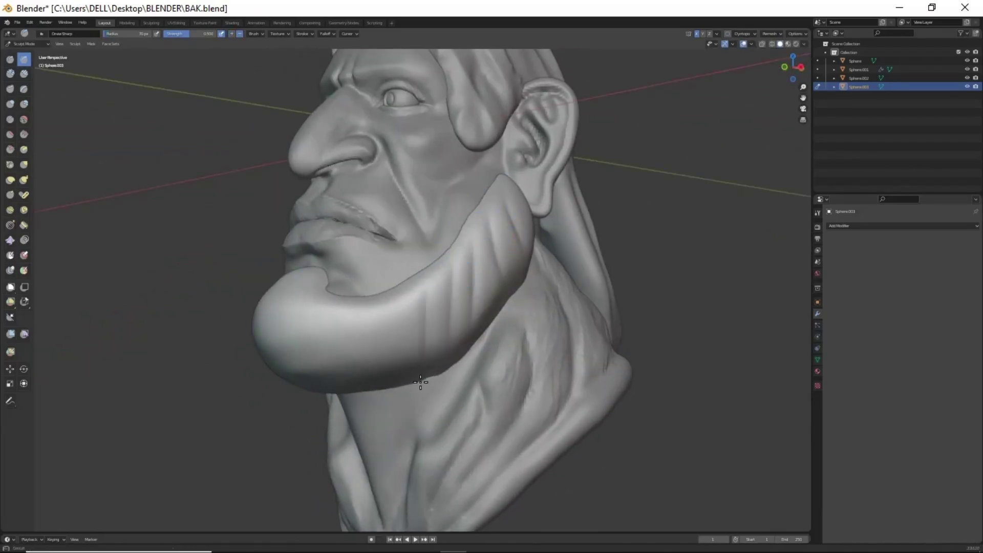
{"action": "mouse_move", "coordinate": [290, 270]}
{"action": "middle_mouse_down"}
{"action": "mouse_move", "coordinate": [575, 398]}
{"action": "mouse_move", "coordinate": [533, 399]}
{"action": "mouse_move", "coordinate": [495, 275]}
{"action": "middle_mouse_up"}
{"action": "key", "text": "c"}
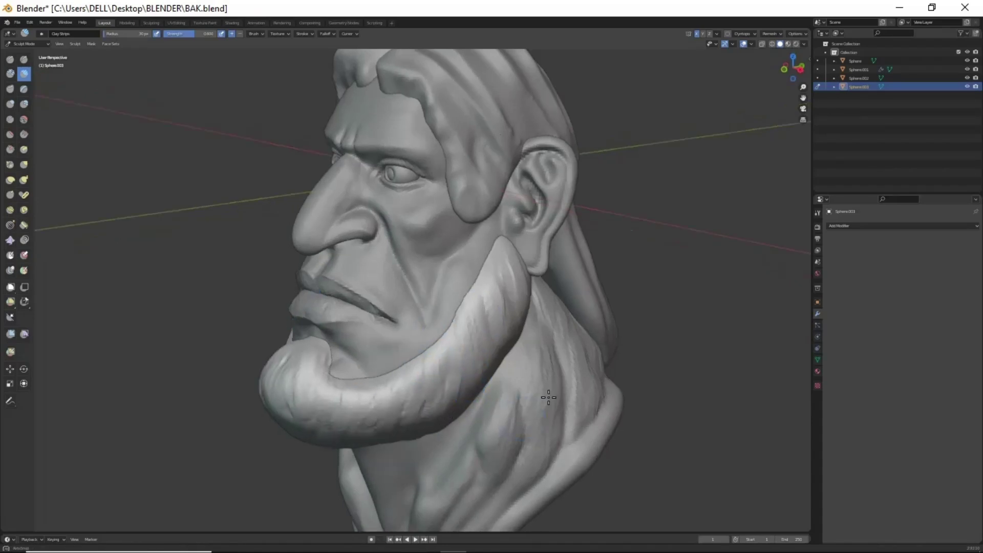
{"action": "middle_click_drag", "start_coordinate": [401, 400], "coordinate": [520, 278]}
{"action": "key", "text": "g"}
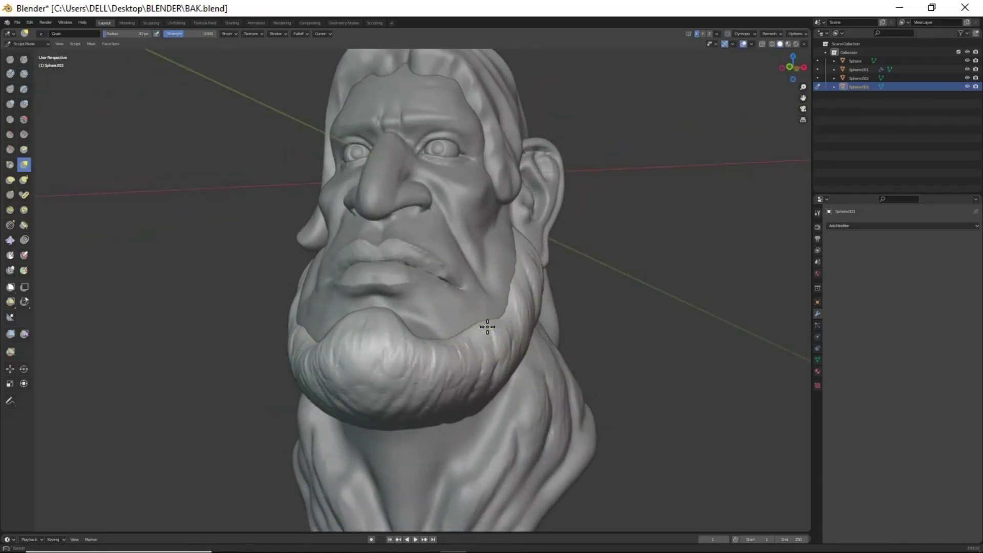
{"action": "middle_click_drag", "start_coordinate": [473, 327], "coordinate": [533, 362]}
{"action": "scroll", "coordinate": [534, 362], "scroll_direction": "down", "scroll_amount": 2}
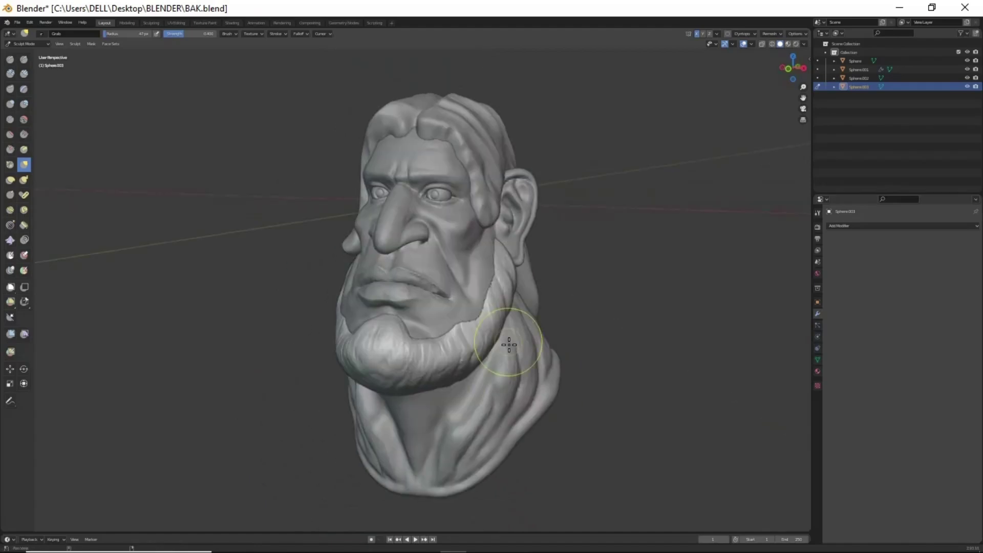
{"action": "scroll", "coordinate": [501, 308], "scroll_direction": "up", "scroll_amount": 3}
Step: Carve sharp strand grooves along the beard's side and underside with Draw Sharp
{"action": "key", "text": "x"}
{"action": "middle_click_drag", "start_coordinate": [501, 307], "coordinate": [513, 285]}
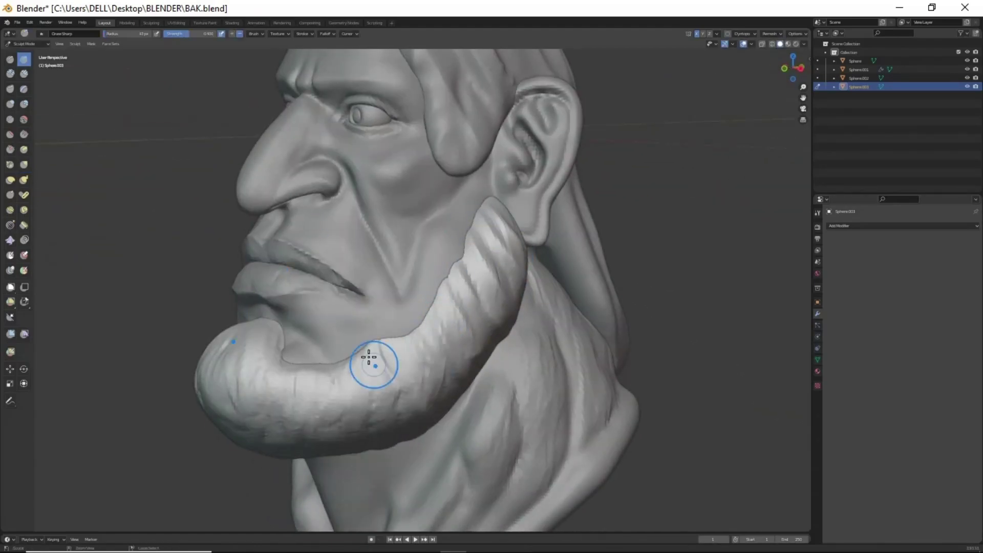
{"action": "middle_click_drag", "start_coordinate": [369, 357], "coordinate": [520, 378]}
{"action": "mouse_move", "coordinate": [450, 345]}
{"action": "middle_mouse_down"}
{"action": "mouse_move", "coordinate": [455, 210]}
{"action": "mouse_move", "coordinate": [433, 216]}
{"action": "middle_mouse_up"}
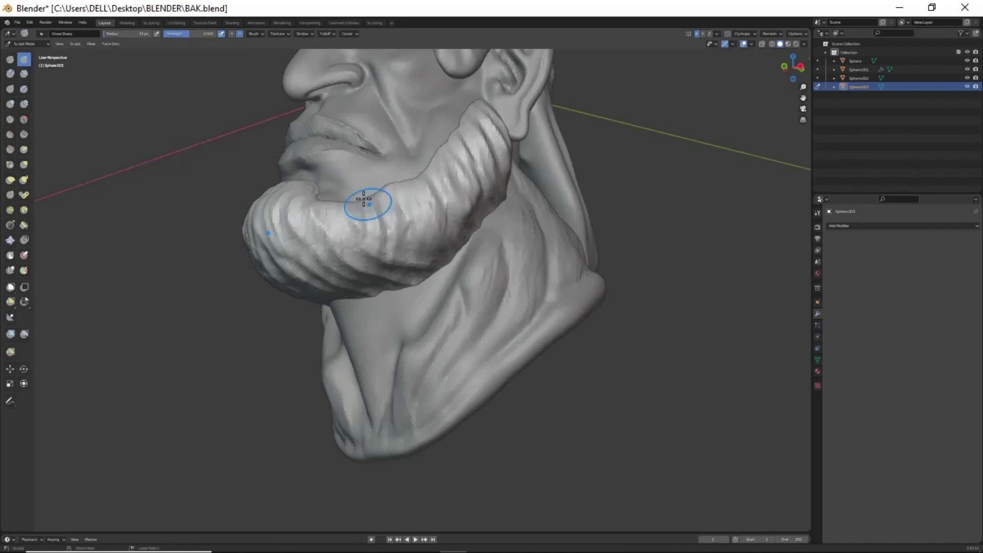
{"action": "key", "text": "KP_1"}
{"action": "scroll", "coordinate": [522, 442], "scroll_direction": "up", "scroll_amount": 2}
{"action": "mouse_move", "coordinate": [461, 359]}
{"action": "middle_mouse_down"}
{"action": "mouse_move", "coordinate": [516, 391]}
{"action": "mouse_move", "coordinate": [522, 441]}
{"action": "mouse_move", "coordinate": [507, 389]}
{"action": "middle_mouse_up"}
Step: Leave the beard and add a new UV sphere, Sphere.004, over the nose area
{"action": "scroll", "coordinate": [507, 390], "scroll_direction": "down", "scroll_amount": 1}
{"action": "scroll", "coordinate": [501, 346], "scroll_direction": "up", "scroll_amount": 3}
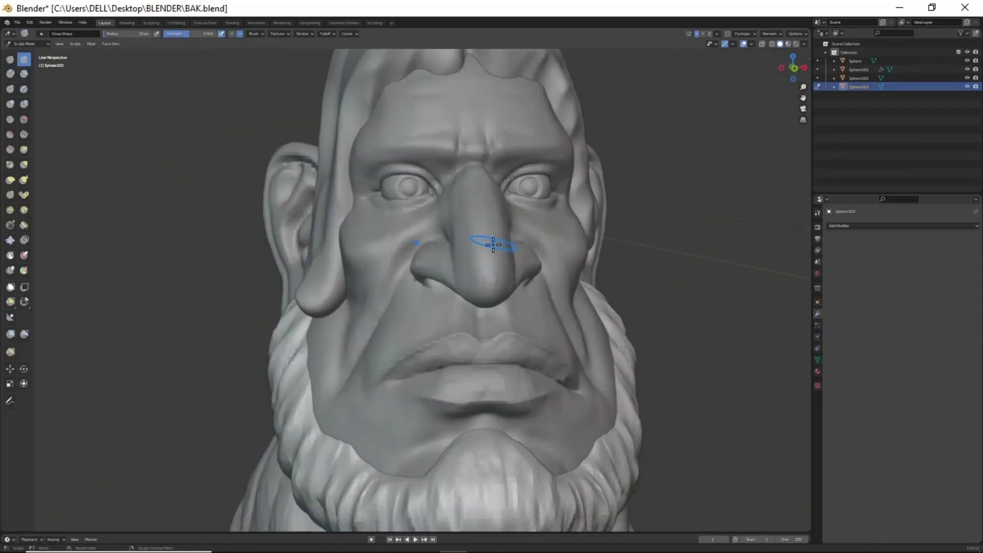
{"action": "scroll", "coordinate": [501, 346], "scroll_direction": "down", "scroll_amount": 2}
{"action": "key", "text": "alt+q"}
{"action": "key", "text": "KP_1"}
{"action": "key", "text": "ctrl+Tab"}
{"action": "scroll", "coordinate": [497, 324], "scroll_direction": "up", "scroll_amount": 3}
Step: Scale the new sphere into a flattened ellipse over the mouth
{"action": "key", "text": "shift+d"}
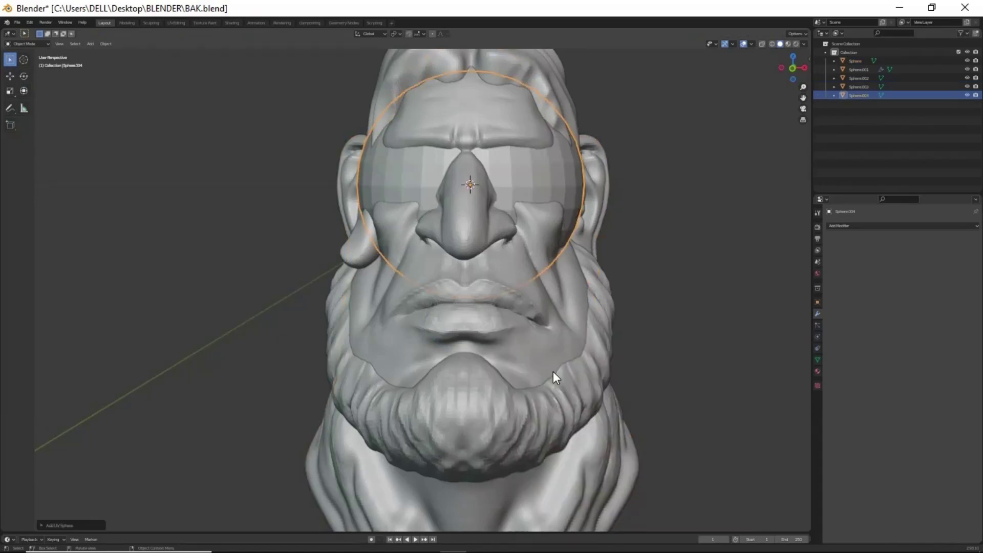
{"action": "key", "text": "s"}
{"action": "key", "text": "s"}
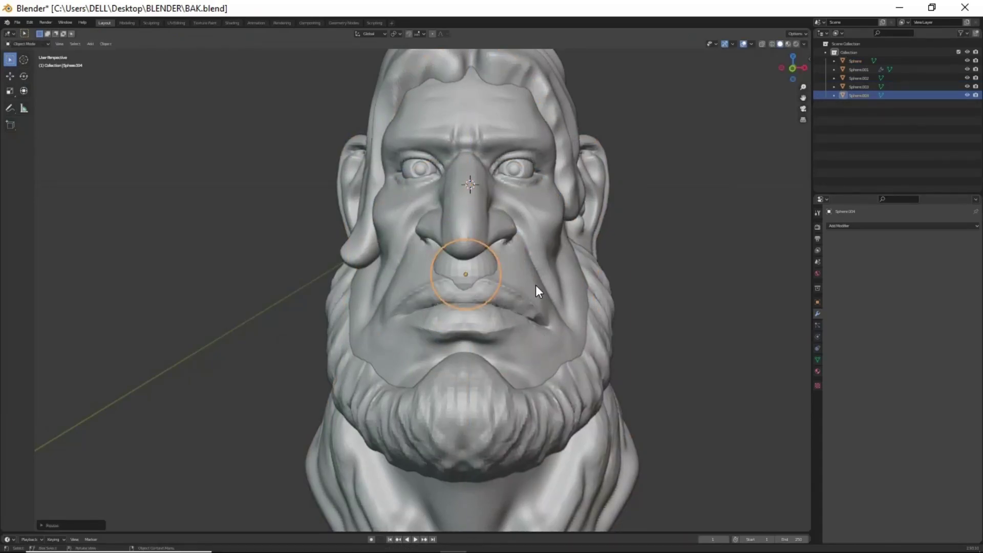
{"action": "key", "text": "shift+z"}
{"action": "left_click", "coordinate": [576, 279]}
Step: Grab-pull the flattened sphere down into drooping mustache ends
{"action": "key", "text": "ctrl+Tab"}
{"action": "middle_click_drag", "start_coordinate": [511, 287], "coordinate": [633, 117]}
{"action": "middle_click_drag", "start_coordinate": [477, 258], "coordinate": [285, 308]}
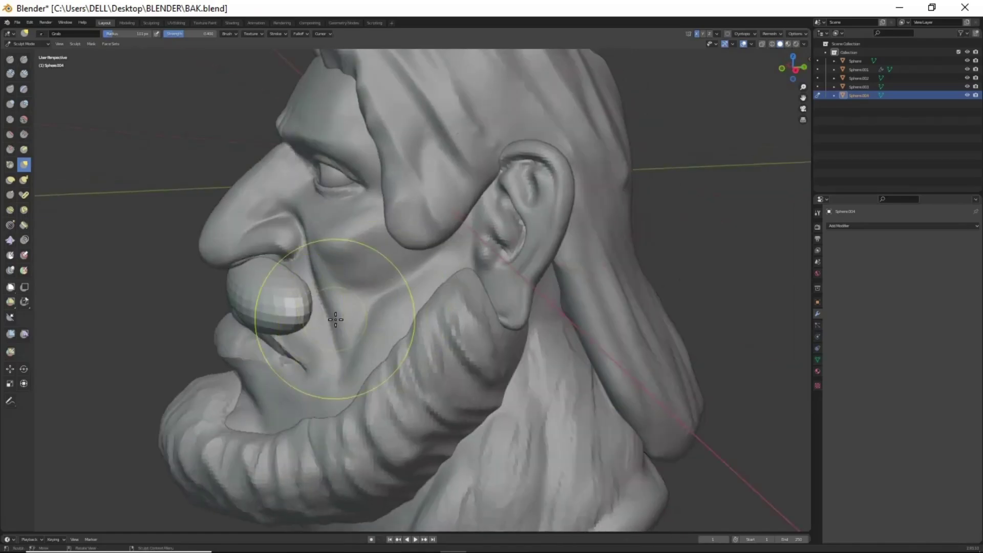
{"action": "left_click_drag", "start_coordinate": [285, 307], "coordinate": [357, 377]}
{"action": "middle_click_drag", "start_coordinate": [357, 378], "coordinate": [496, 281]}
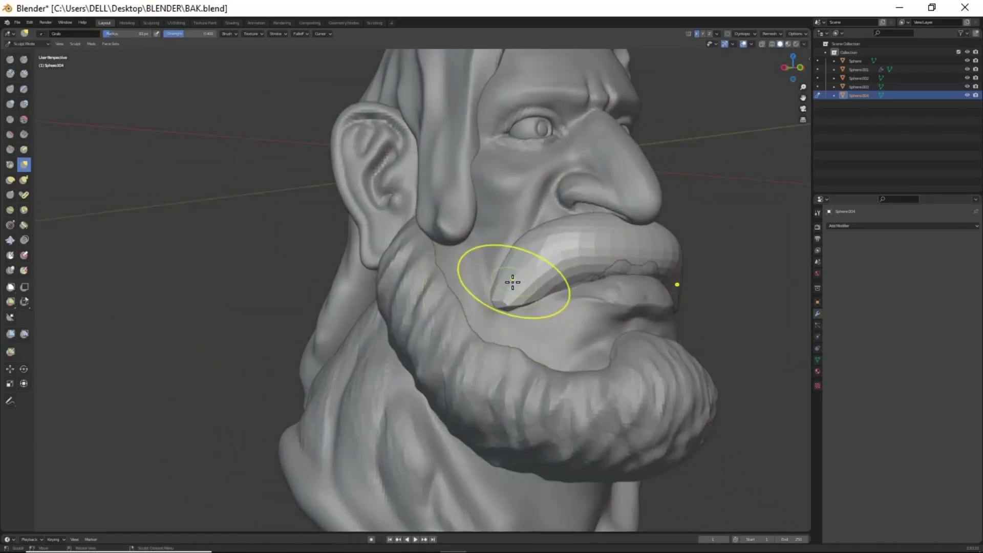
{"action": "mouse_move", "coordinate": [620, 256]}
{"action": "middle_mouse_down"}
{"action": "mouse_move", "coordinate": [454, 351]}
{"action": "mouse_move", "coordinate": [308, 329]}
{"action": "mouse_move", "coordinate": [506, 348]}
{"action": "middle_mouse_up"}
Step: Carve a sharp crease along the mustache's lip line with Draw Sharp
{"action": "key", "text": "shift+f"}
{"action": "key", "text": "Escape"}
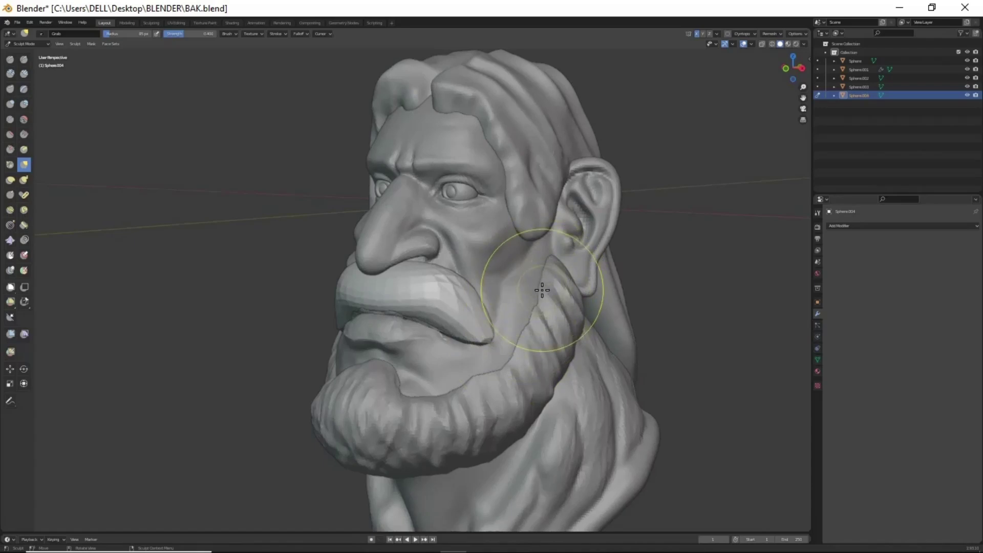
{"action": "middle_click_drag", "start_coordinate": [353, 306], "coordinate": [538, 359]}
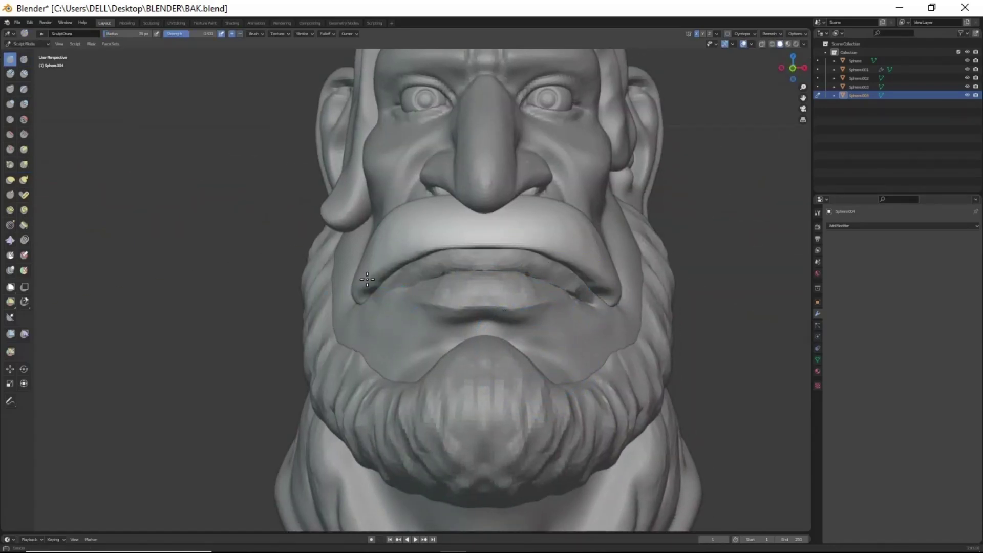
{"action": "left_click_drag", "start_coordinate": [367, 279], "coordinate": [590, 285]}
{"action": "middle_click_drag", "start_coordinate": [536, 312], "coordinate": [438, 351]}
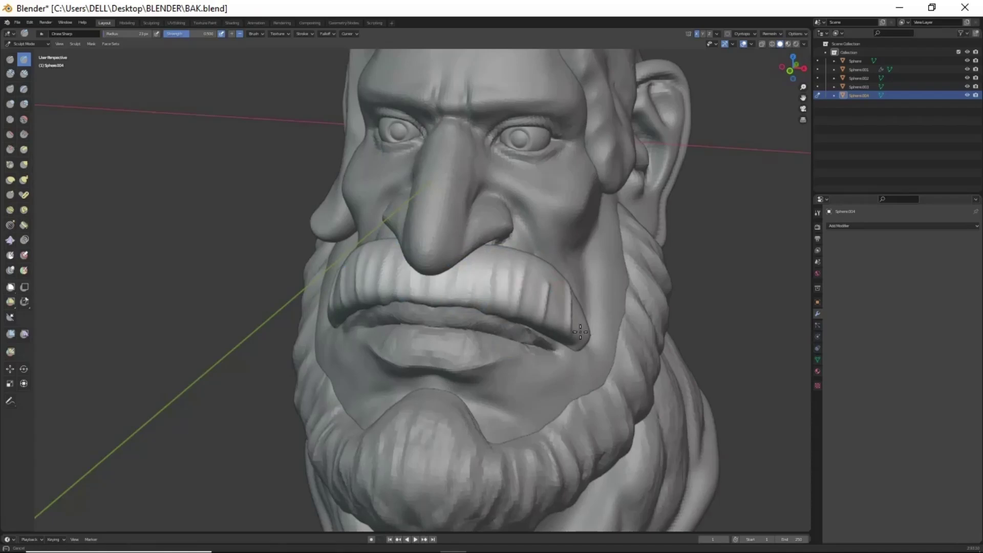
{"action": "middle_click_drag", "start_coordinate": [481, 277], "coordinate": [598, 247]}
Step: Texture the mustache surface with strand-like Clay Strips grooves
{"action": "key", "text": "g"}
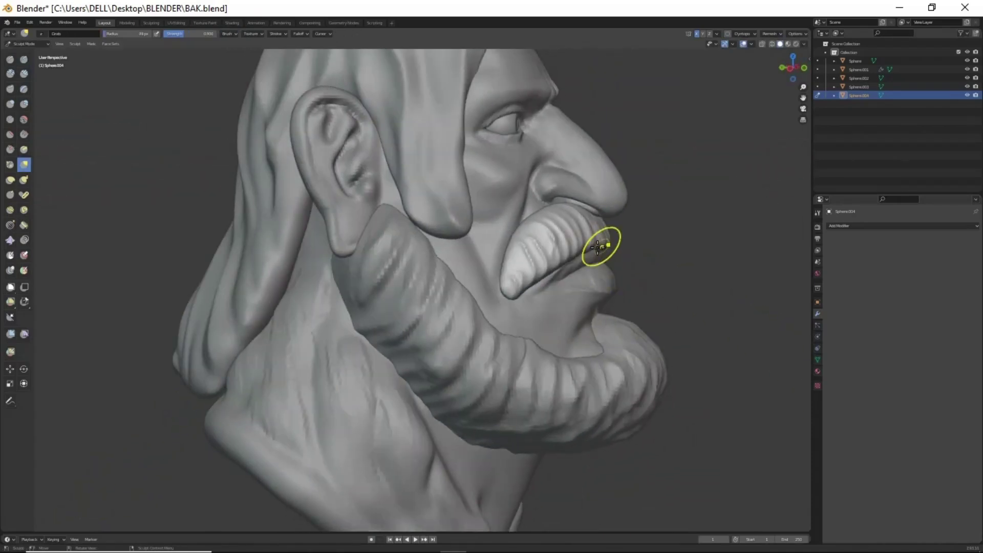
{"action": "middle_click_drag", "start_coordinate": [517, 315], "coordinate": [514, 282]}
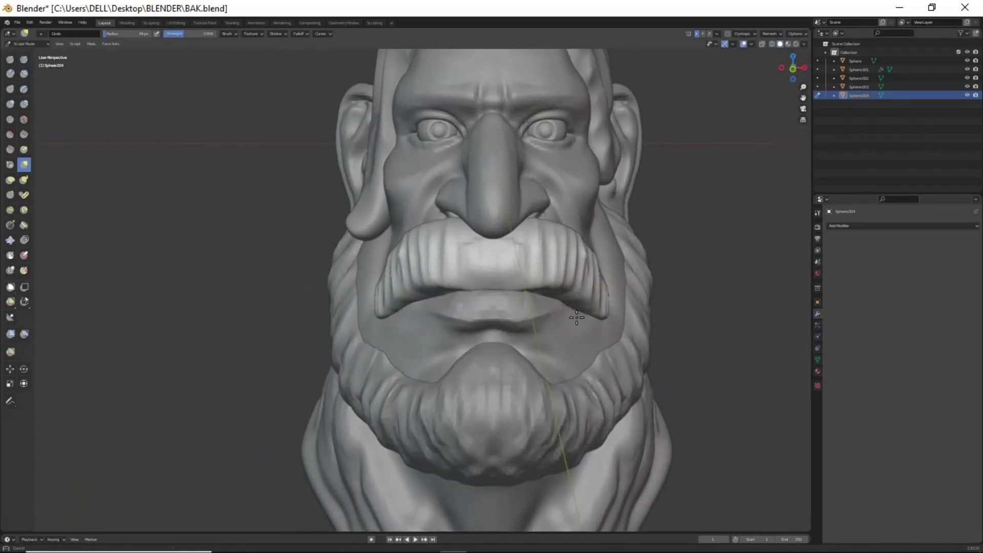
{"action": "middle_click_drag", "start_coordinate": [577, 318], "coordinate": [512, 314]}
{"action": "key", "text": "x"}
{"action": "left_click_drag", "start_coordinate": [349, 241], "coordinate": [385, 203]}
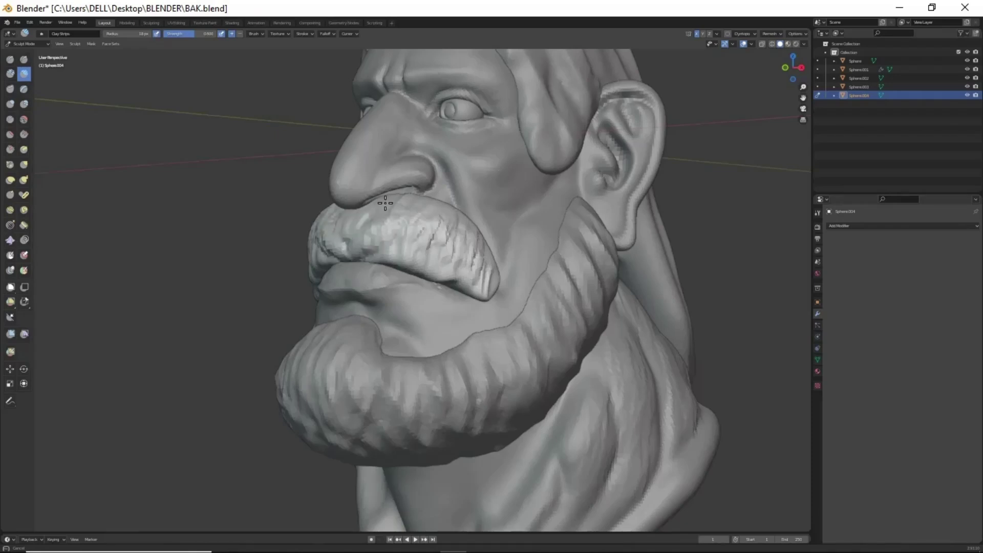
{"action": "middle_click_drag", "start_coordinate": [464, 275], "coordinate": [492, 246]}
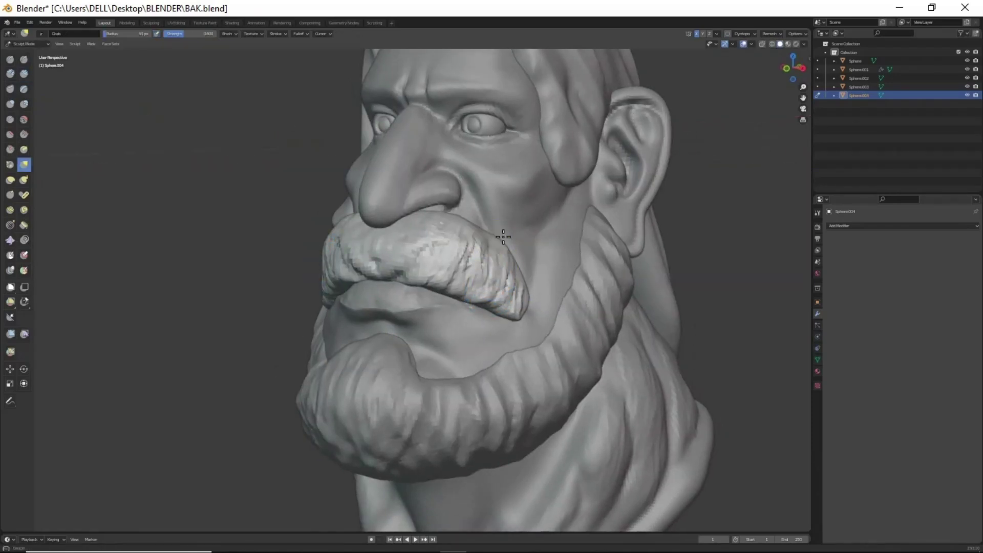
{"action": "middle_click_drag", "start_coordinate": [502, 310], "coordinate": [515, 232]}
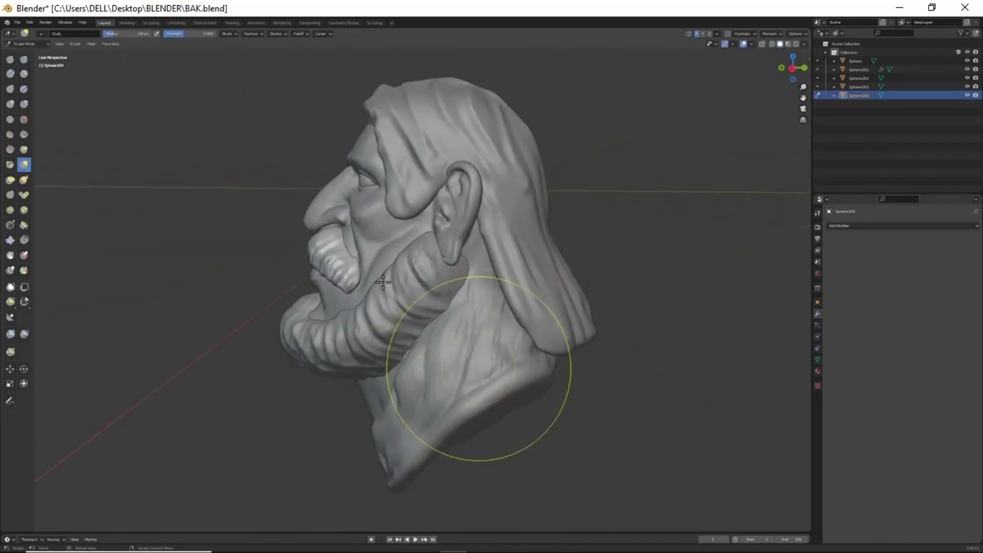
{"action": "middle_click_drag", "start_coordinate": [561, 326], "coordinate": [557, 245]}
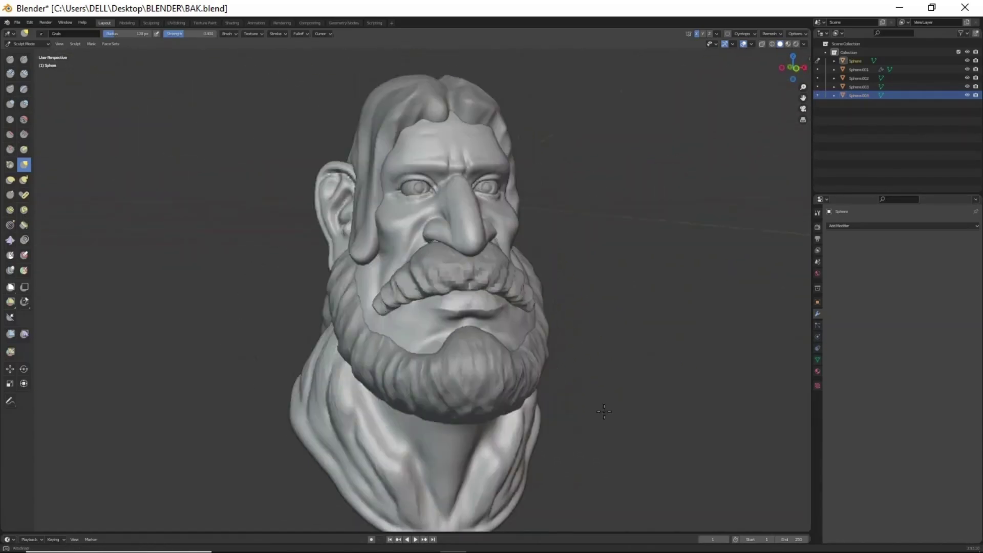
Step: Remesh the head at voxel size 0.0103, then orbit and zoom to inspect the face
{"action": "key", "text": "r"}
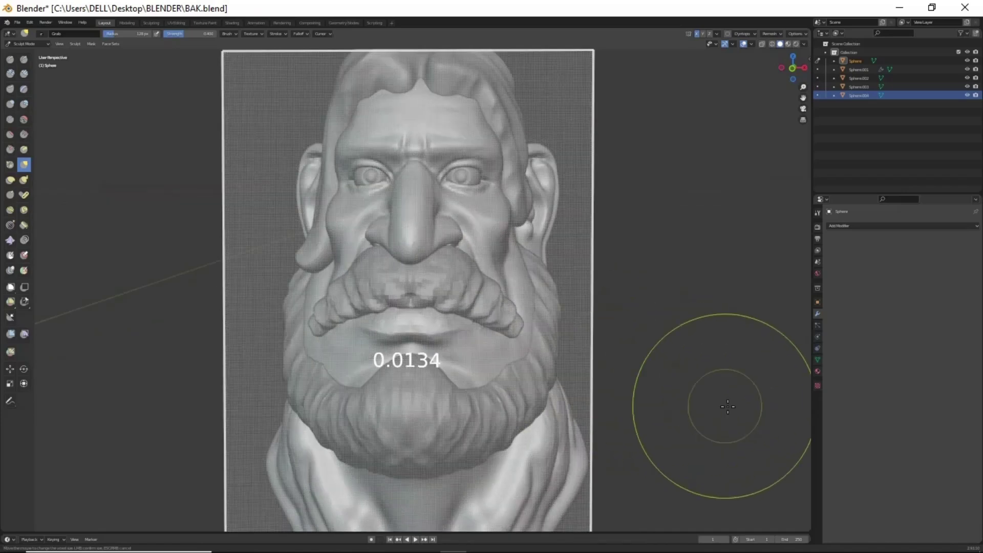
{"action": "left_click", "coordinate": [694, 362]}
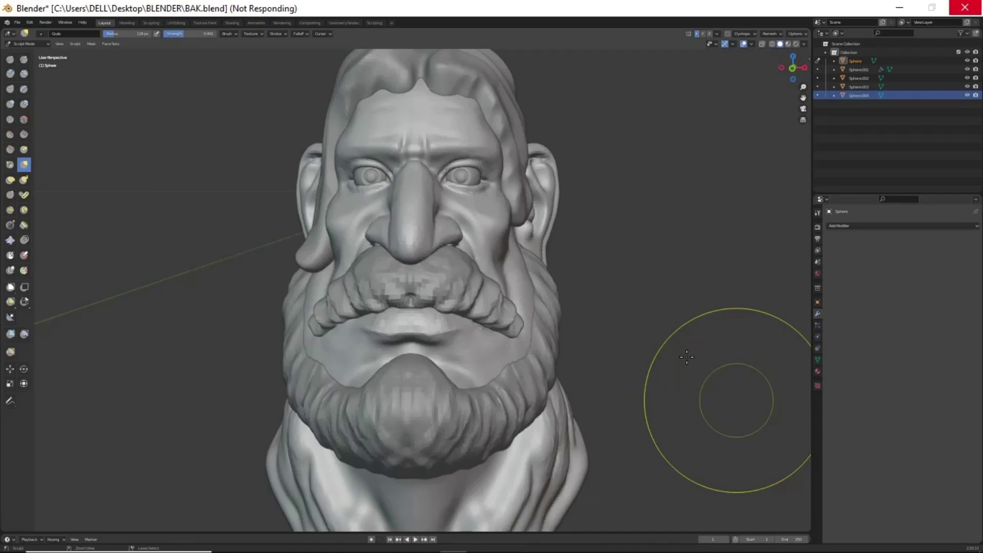
{"action": "scroll", "coordinate": [614, 343], "scroll_direction": "up", "scroll_amount": 2}
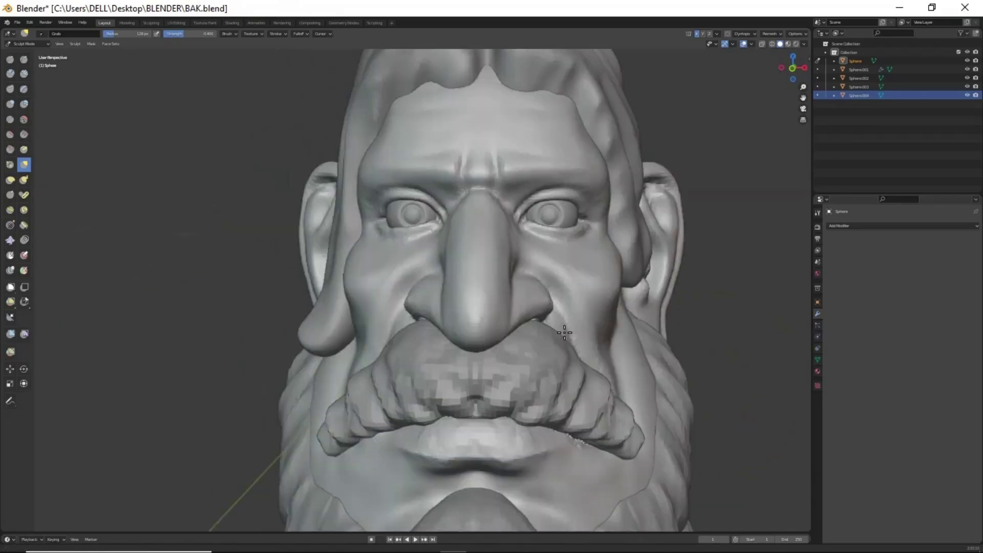
{"action": "mouse_move", "coordinate": [580, 367]}
{"action": "middle_mouse_down"}
{"action": "mouse_move", "coordinate": [567, 259]}
{"action": "mouse_move", "coordinate": [578, 408]}
{"action": "middle_mouse_up"}
{"action": "middle_click_drag", "start_coordinate": [615, 306], "coordinate": [461, 164]}
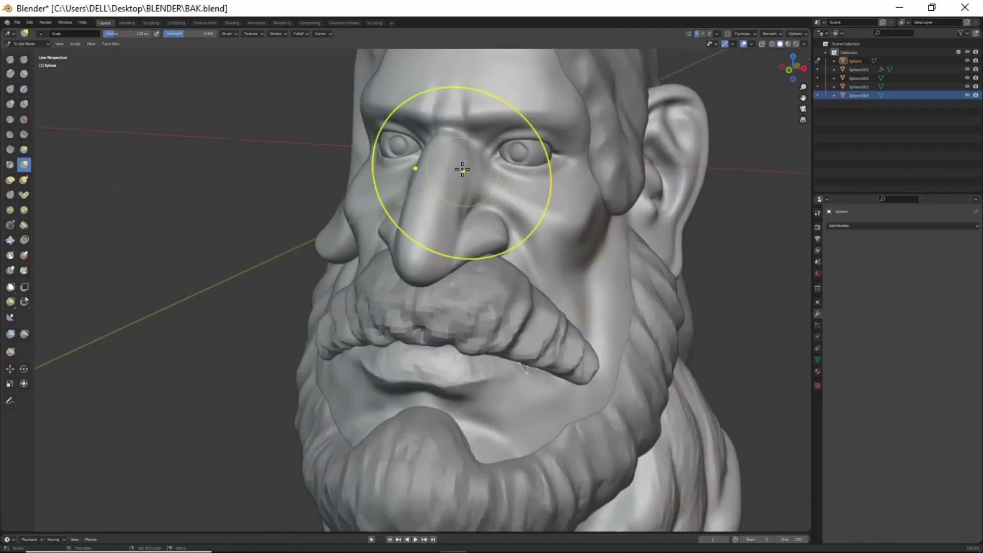
{"action": "scroll", "coordinate": [498, 190], "scroll_direction": "up", "scroll_amount": 3}
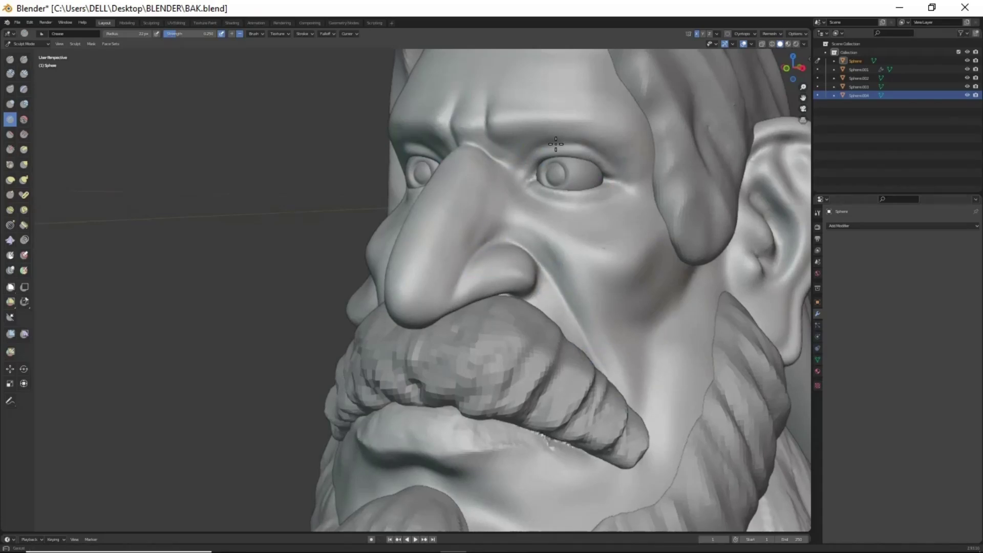
Step: Inspect the nose and eye up close and touch up the face with Grab
{"action": "scroll", "coordinate": [556, 144], "scroll_direction": "down", "scroll_amount": 5}
{"action": "mouse_move", "coordinate": [603, 389]}
{"action": "middle_mouse_down"}
{"action": "mouse_move", "coordinate": [575, 308]}
{"action": "mouse_move", "coordinate": [512, 307]}
{"action": "middle_mouse_up"}
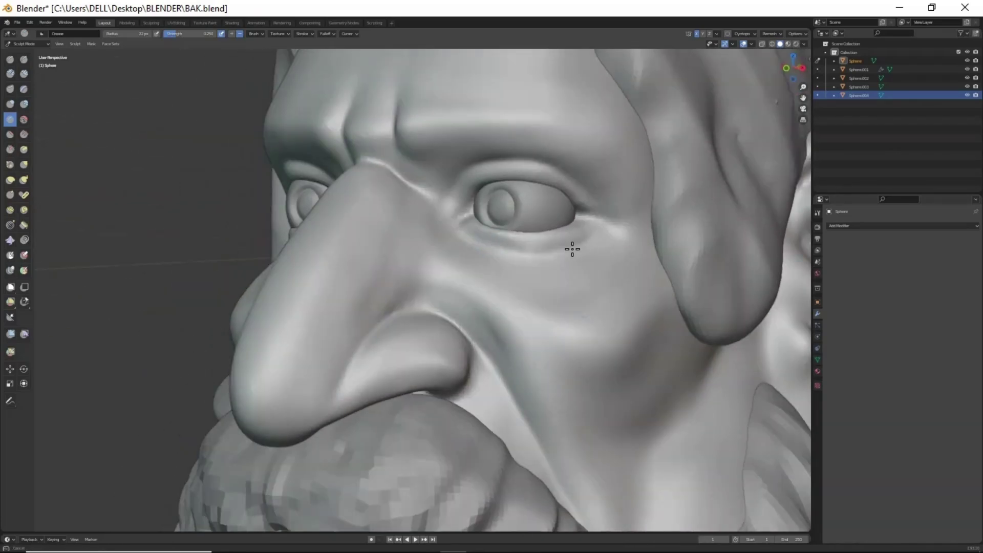
{"action": "scroll", "coordinate": [537, 237], "scroll_direction": "up", "scroll_amount": 1}
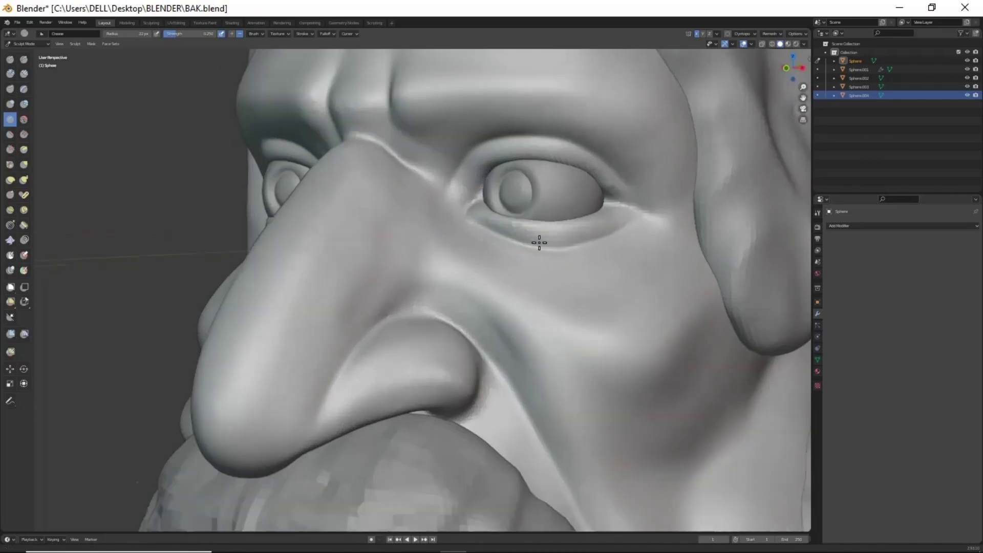
{"action": "scroll", "coordinate": [593, 284], "scroll_direction": "up", "scroll_amount": 3}
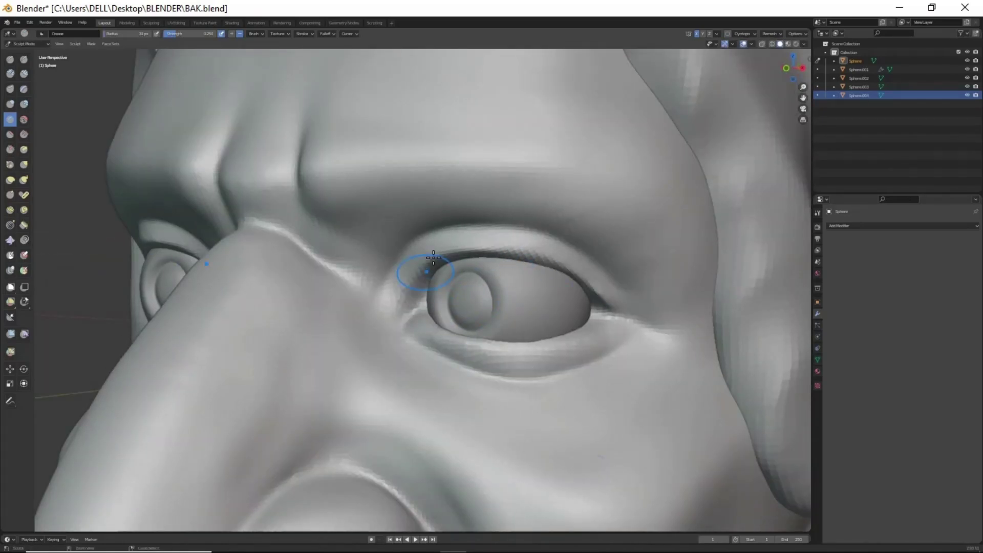
{"action": "scroll", "coordinate": [419, 324], "scroll_direction": "down", "scroll_amount": 3}
{"action": "mouse_move", "coordinate": [419, 324]}
{"action": "middle_mouse_down"}
{"action": "mouse_move", "coordinate": [542, 358]}
{"action": "mouse_move", "coordinate": [529, 358]}
{"action": "mouse_move", "coordinate": [488, 408]}
{"action": "mouse_move", "coordinate": [531, 384]}
{"action": "mouse_move", "coordinate": [459, 307]}
{"action": "middle_mouse_up"}
{"action": "scroll", "coordinate": [529, 358], "scroll_direction": "up", "scroll_amount": 2}
{"action": "key", "text": "g"}
{"action": "scroll", "coordinate": [522, 378], "scroll_direction": "down", "scroll_amount": 2}
Step: Sharpen the eyelid and cheek-fold creases with Crease, and the chin with Draw Sharp
{"action": "key", "text": "shift+x"}
{"action": "key", "text": "shift+c"}
{"action": "scroll", "coordinate": [538, 350], "scroll_direction": "down", "scroll_amount": 1}
{"action": "middle_click_drag", "start_coordinate": [544, 395], "coordinate": [482, 350]}
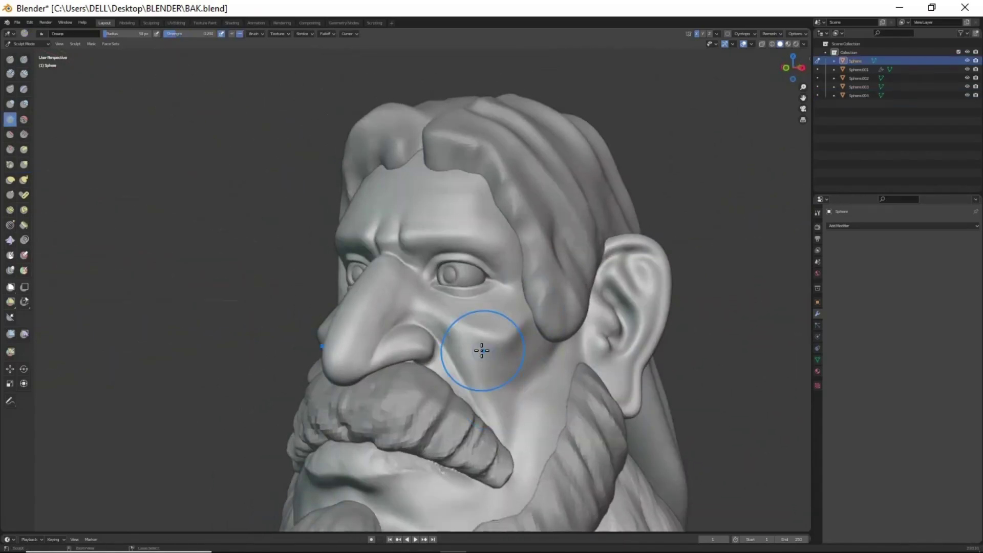
{"action": "scroll", "coordinate": [501, 237], "scroll_direction": "down", "scroll_amount": 2}
{"action": "middle_click_drag", "start_coordinate": [501, 236], "coordinate": [493, 307]}
{"action": "scroll", "coordinate": [494, 308], "scroll_direction": "up", "scroll_amount": 2}
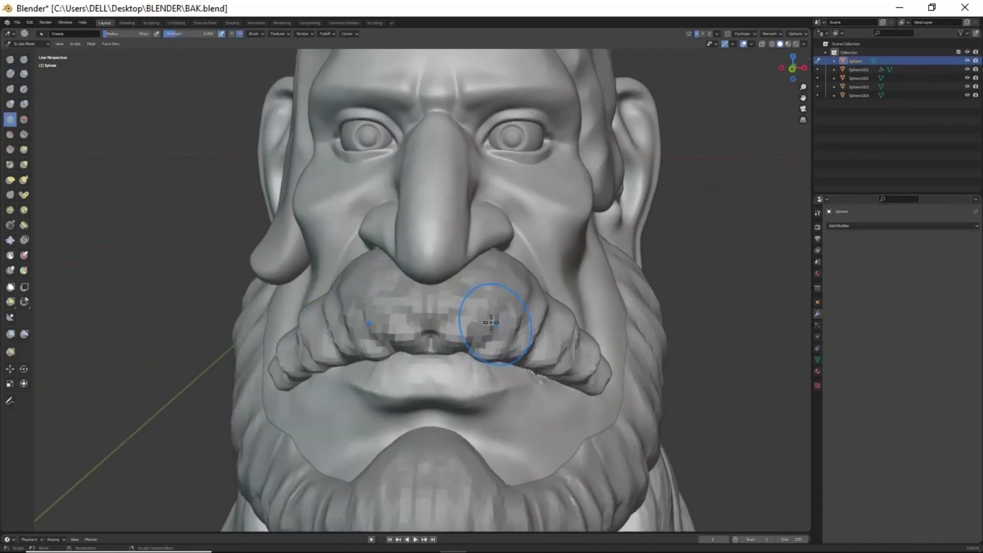
{"action": "scroll", "coordinate": [470, 211], "scroll_direction": "up", "scroll_amount": 2}
{"action": "middle_click_drag", "start_coordinate": [509, 341], "coordinate": [502, 278]}
{"action": "scroll", "coordinate": [413, 283], "scroll_direction": "up", "scroll_amount": 2}
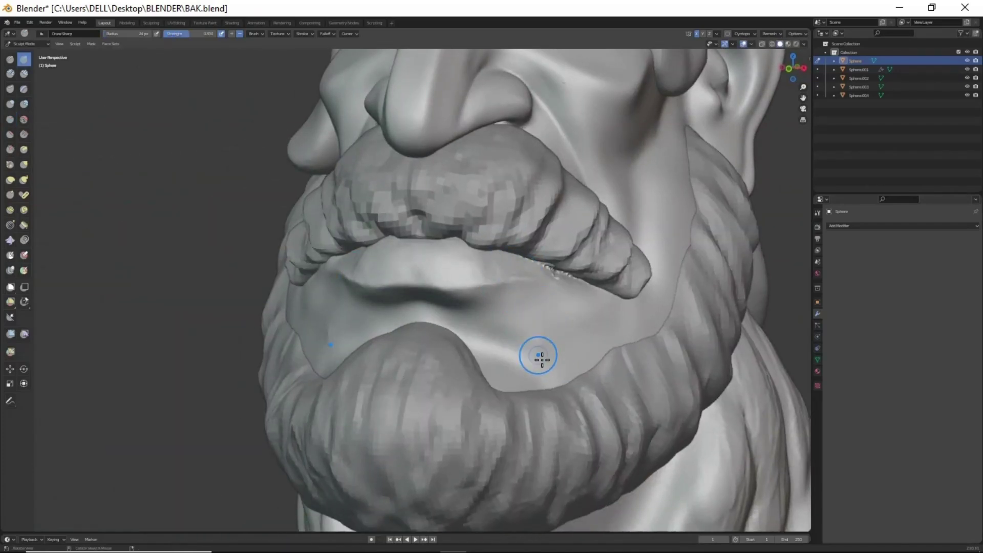
{"action": "mouse_move", "coordinate": [538, 355]}
{"action": "middle_mouse_down"}
{"action": "mouse_move", "coordinate": [571, 345]}
{"action": "mouse_move", "coordinate": [588, 394]}
{"action": "middle_mouse_up"}
{"action": "scroll", "coordinate": [531, 338], "scroll_direction": "up", "scroll_amount": 2}
{"action": "scroll", "coordinate": [566, 378], "scroll_direction": "down", "scroll_amount": 3}
{"action": "scroll", "coordinate": [492, 321], "scroll_direction": "up", "scroll_amount": 2}
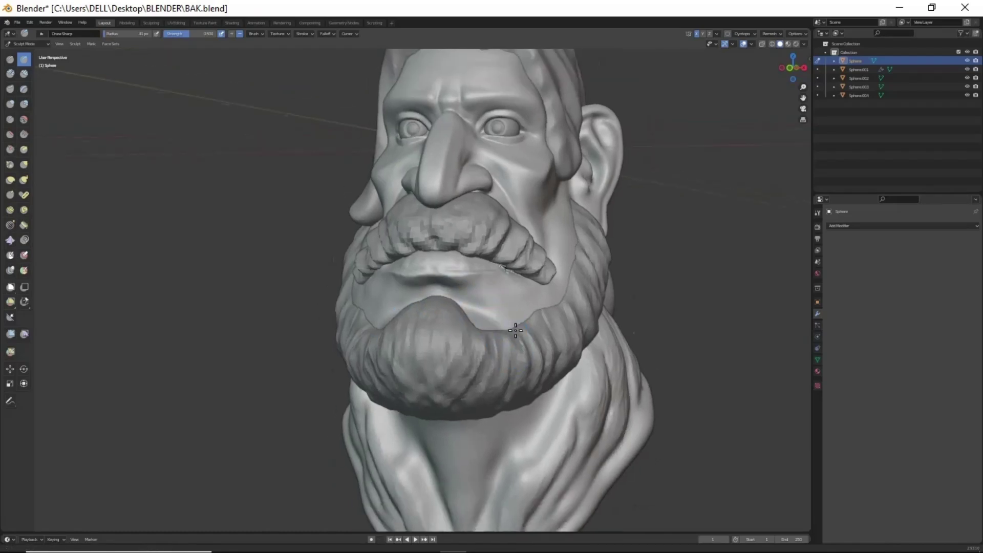
Step: Save BAK.blend and inspect the bust from the front and left side
{"action": "key", "text": "ctrl+s"}
{"action": "mouse_move", "coordinate": [516, 330]}
{"action": "middle_mouse_down"}
{"action": "mouse_move", "coordinate": [526, 347]}
{"action": "mouse_move", "coordinate": [457, 335]}
{"action": "mouse_move", "coordinate": [450, 351]}
{"action": "mouse_move", "coordinate": [551, 334]}
{"action": "mouse_move", "coordinate": [538, 354]}
{"action": "mouse_move", "coordinate": [536, 324]}
{"action": "mouse_move", "coordinate": [520, 325]}
{"action": "mouse_move", "coordinate": [520, 294]}
{"action": "mouse_move", "coordinate": [488, 497]}
{"action": "mouse_move", "coordinate": [483, 472]}
{"action": "middle_mouse_up"}
{"action": "scroll", "coordinate": [520, 340], "scroll_direction": "up", "scroll_amount": 2}
{"action": "scroll", "coordinate": [520, 294], "scroll_direction": "up", "scroll_amount": 3}
{"action": "scroll", "coordinate": [466, 320], "scroll_direction": "up", "scroll_amount": 6}
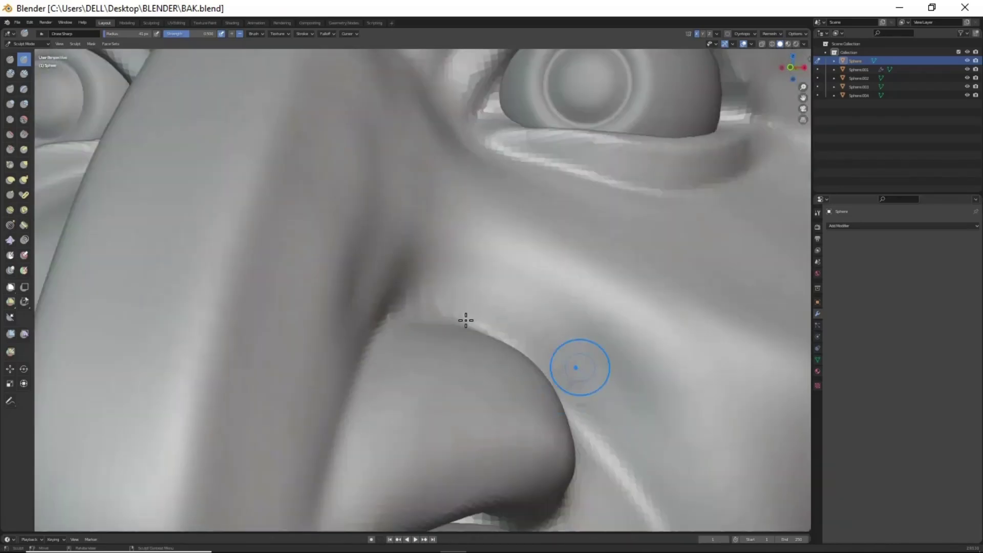
{"action": "scroll", "coordinate": [466, 320], "scroll_direction": "down", "scroll_amount": 10}
{"action": "mouse_move", "coordinate": [514, 349]}
{"action": "middle_mouse_down"}
{"action": "mouse_move", "coordinate": [459, 339]}
{"action": "mouse_move", "coordinate": [549, 341]}
{"action": "mouse_move", "coordinate": [519, 325]}
{"action": "mouse_move", "coordinate": [518, 300]}
{"action": "mouse_move", "coordinate": [503, 472]}
{"action": "mouse_move", "coordinate": [479, 500]}
{"action": "middle_mouse_up"}
{"action": "scroll", "coordinate": [533, 334], "scroll_direction": "up", "scroll_amount": 2}
{"action": "scroll", "coordinate": [518, 300], "scroll_direction": "up", "scroll_amount": 2}
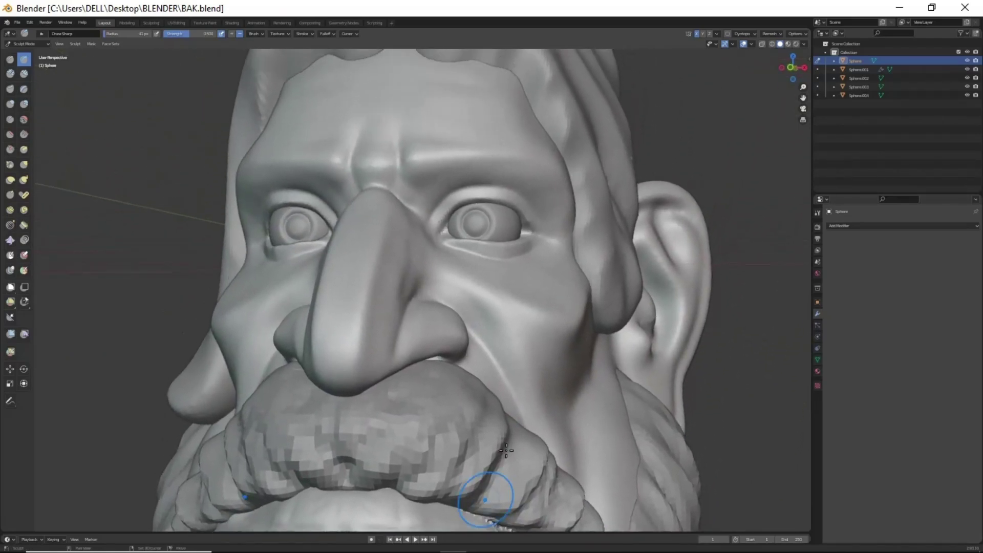